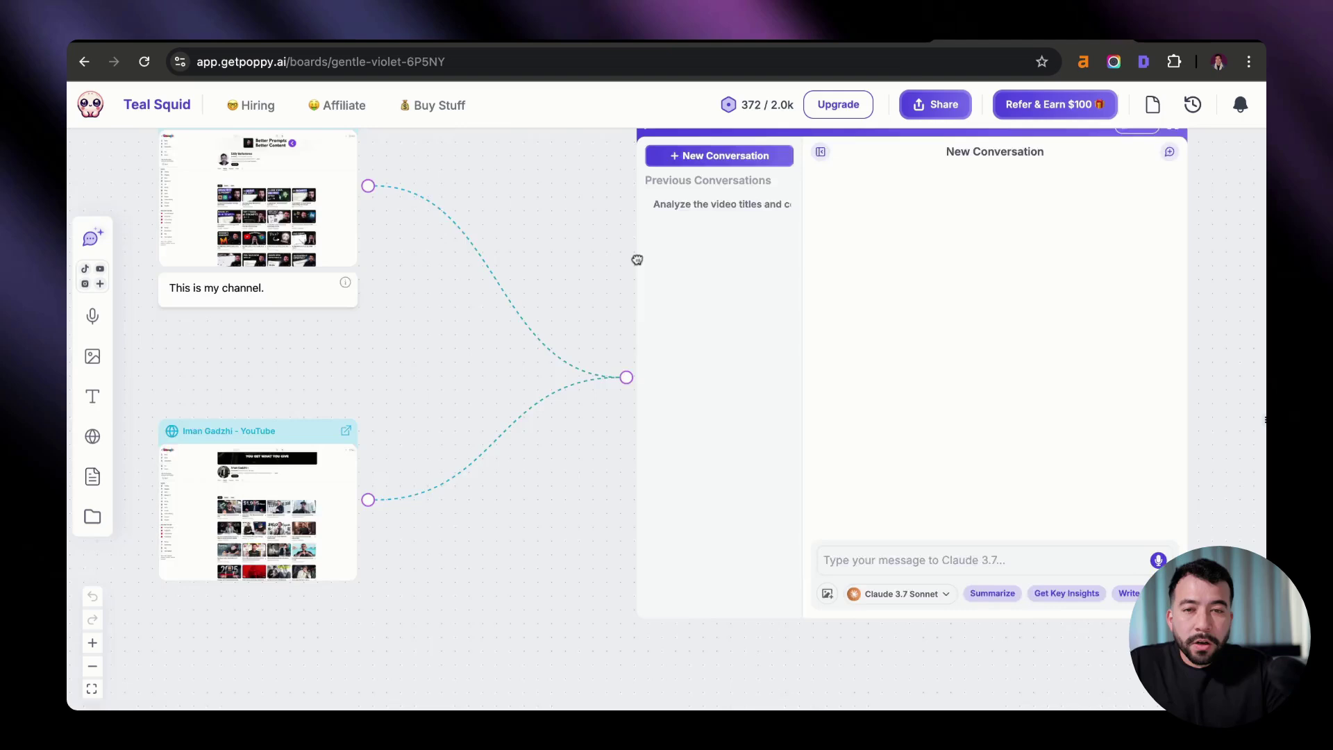
Recentre the Poppy board, then select the quoted 'Analyze the video titles…' prompt in the Gamma guide.
scroll(591, 262, "up", 2)
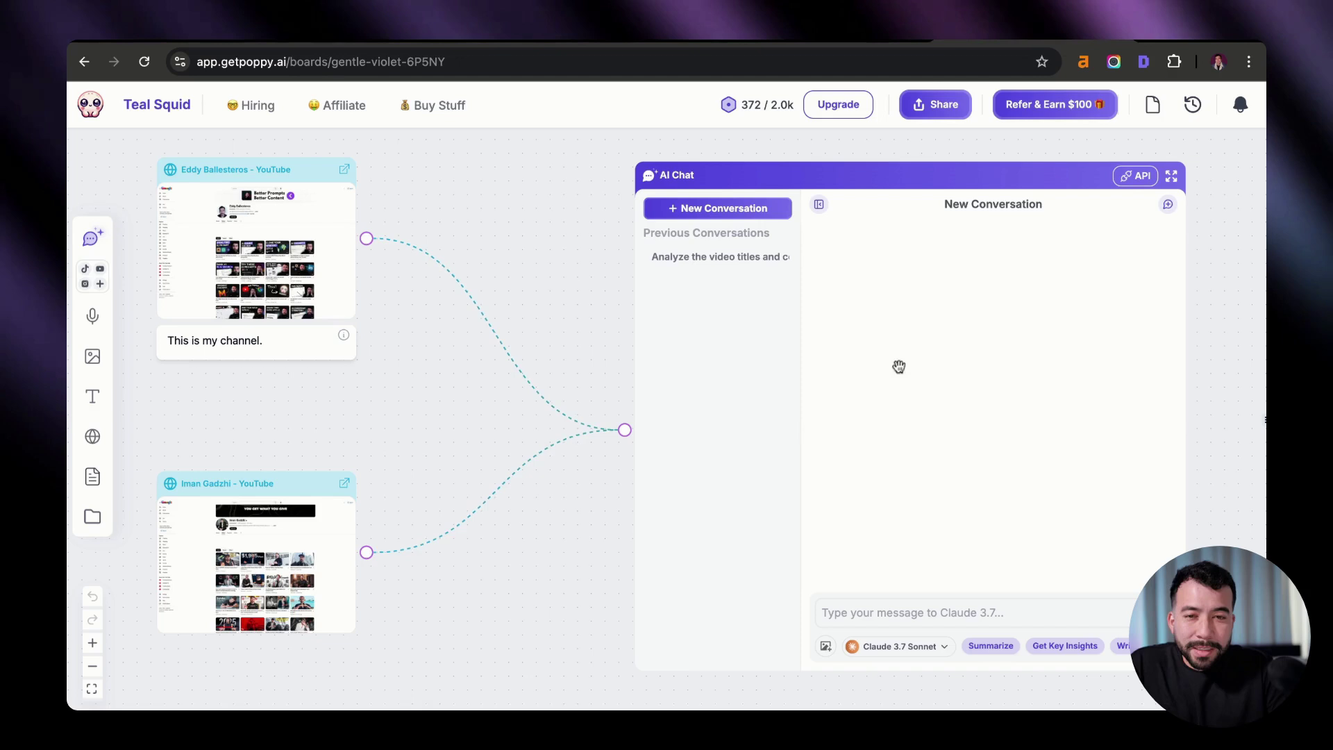
left_click_drag(413, 334, 553, 333)
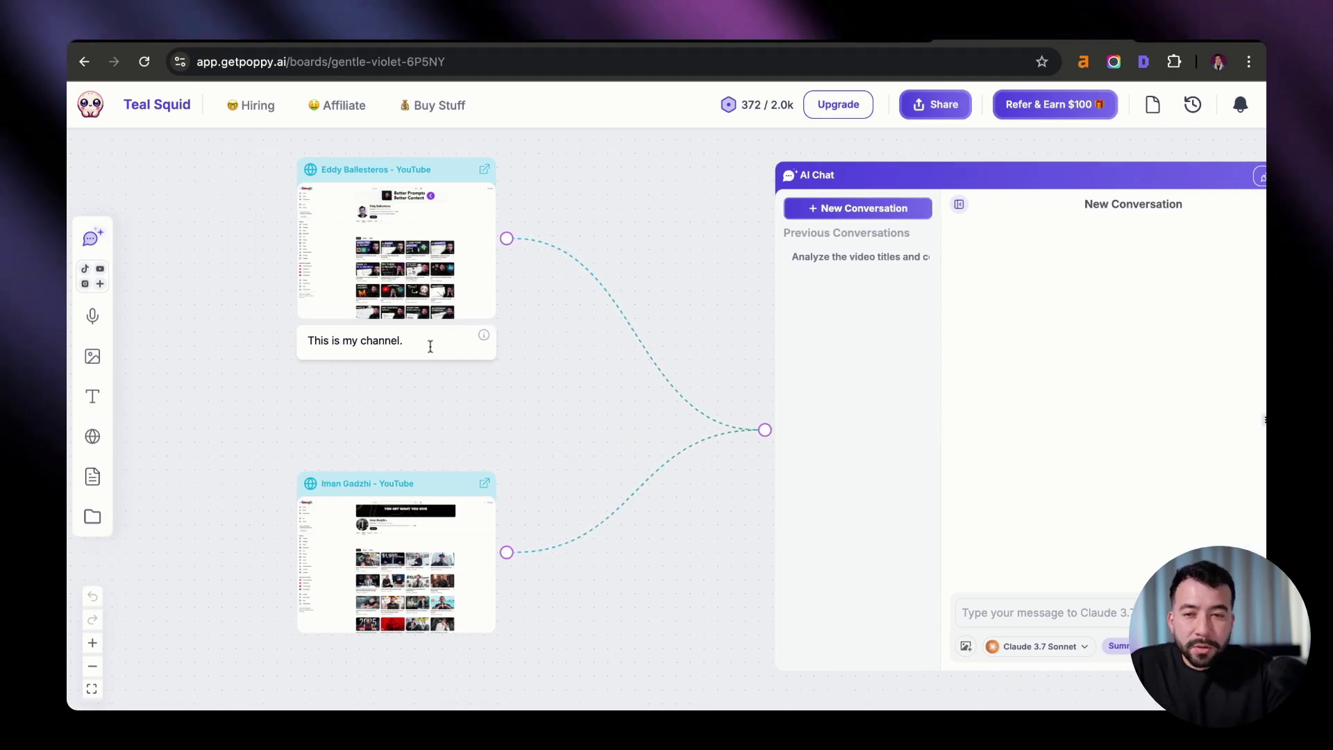
left_click(436, 350)
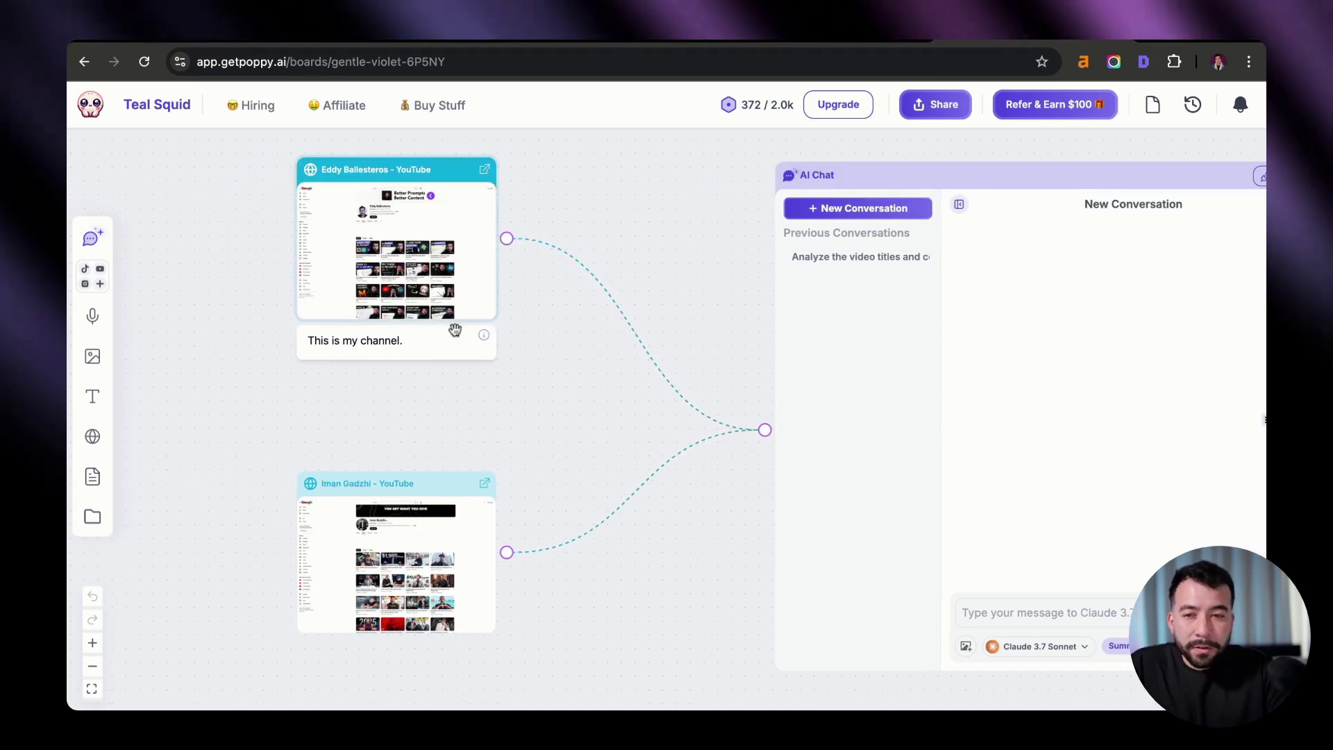
scroll(474, 426, "right", 3)
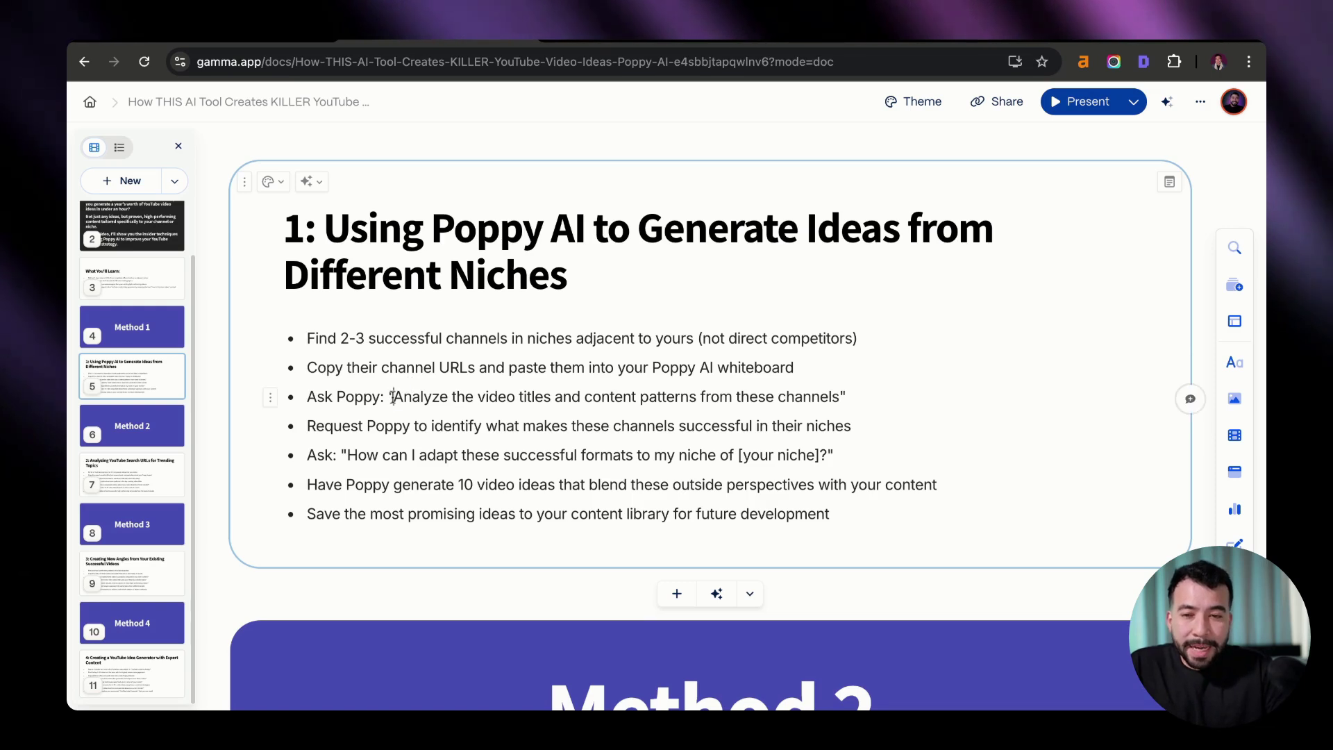
left_click_drag(391, 398, 840, 398)
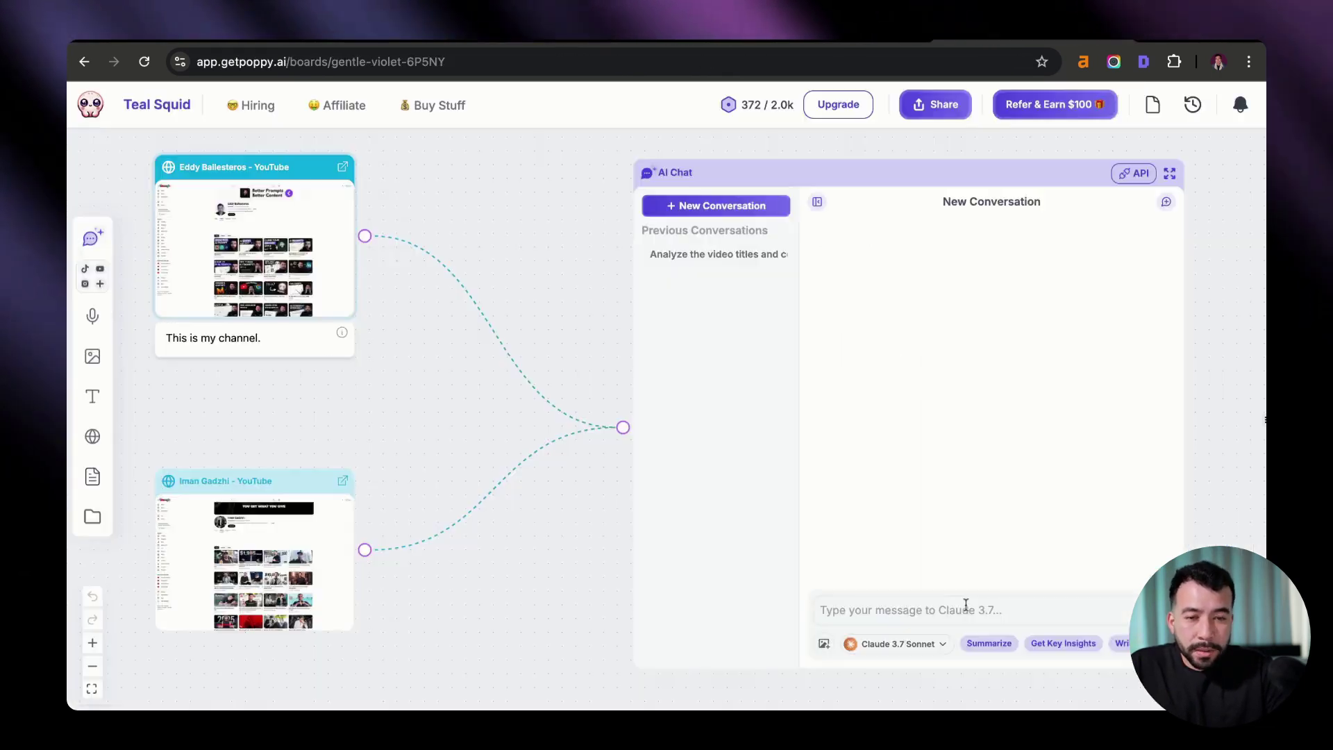
Send the pasted channel-analysis prompt to the AI Chat and read the subscriber counts in its reply.
type("Analyze the video titles and content patterns from these channels")
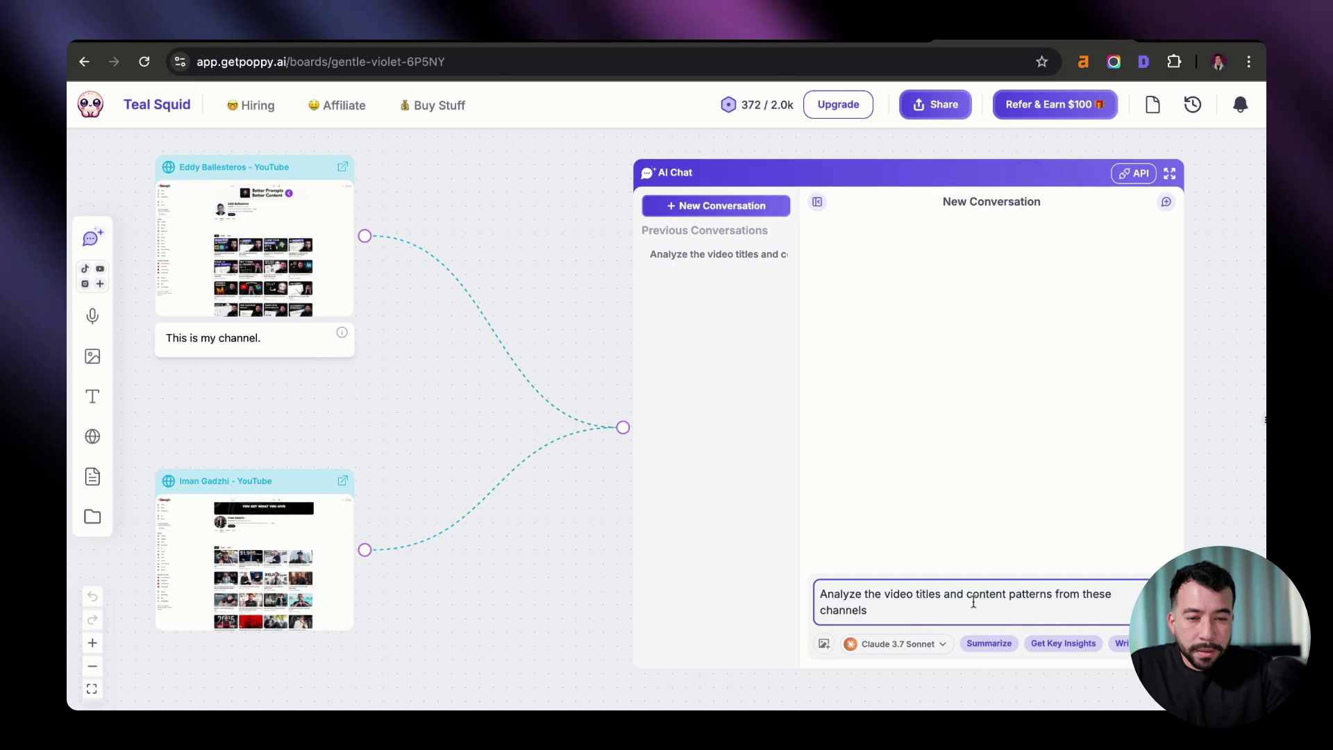
key("Return")
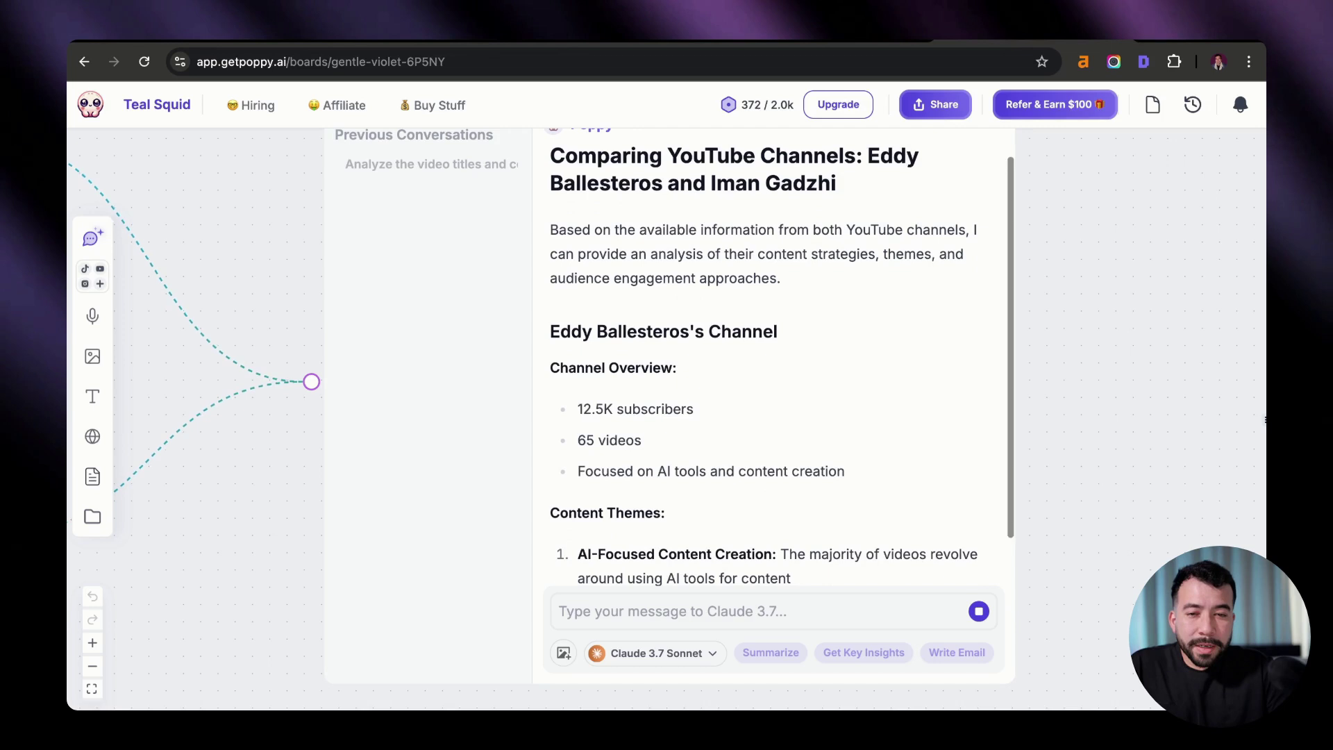
left_click_drag(603, 410, 562, 411)
scroll(733, 409, "down", 2)
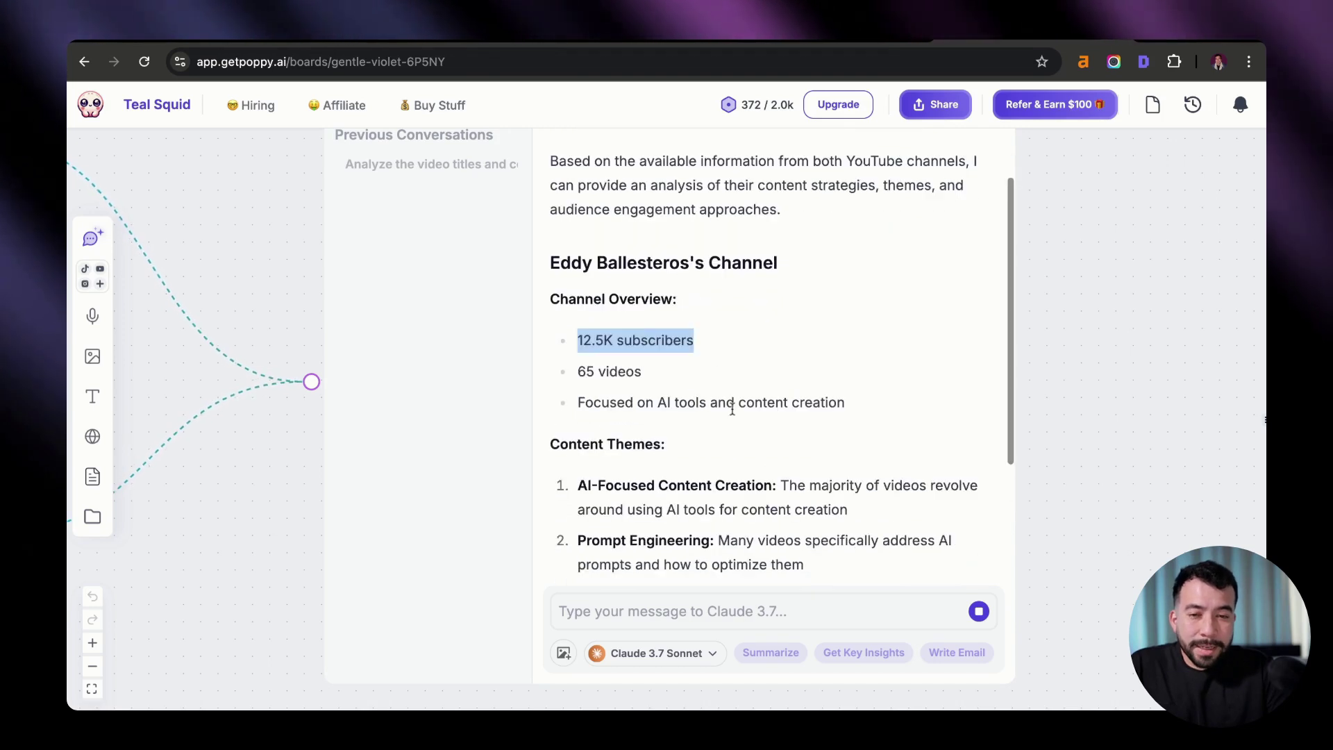
left_click(726, 353)
scroll(725, 354, "down", 2)
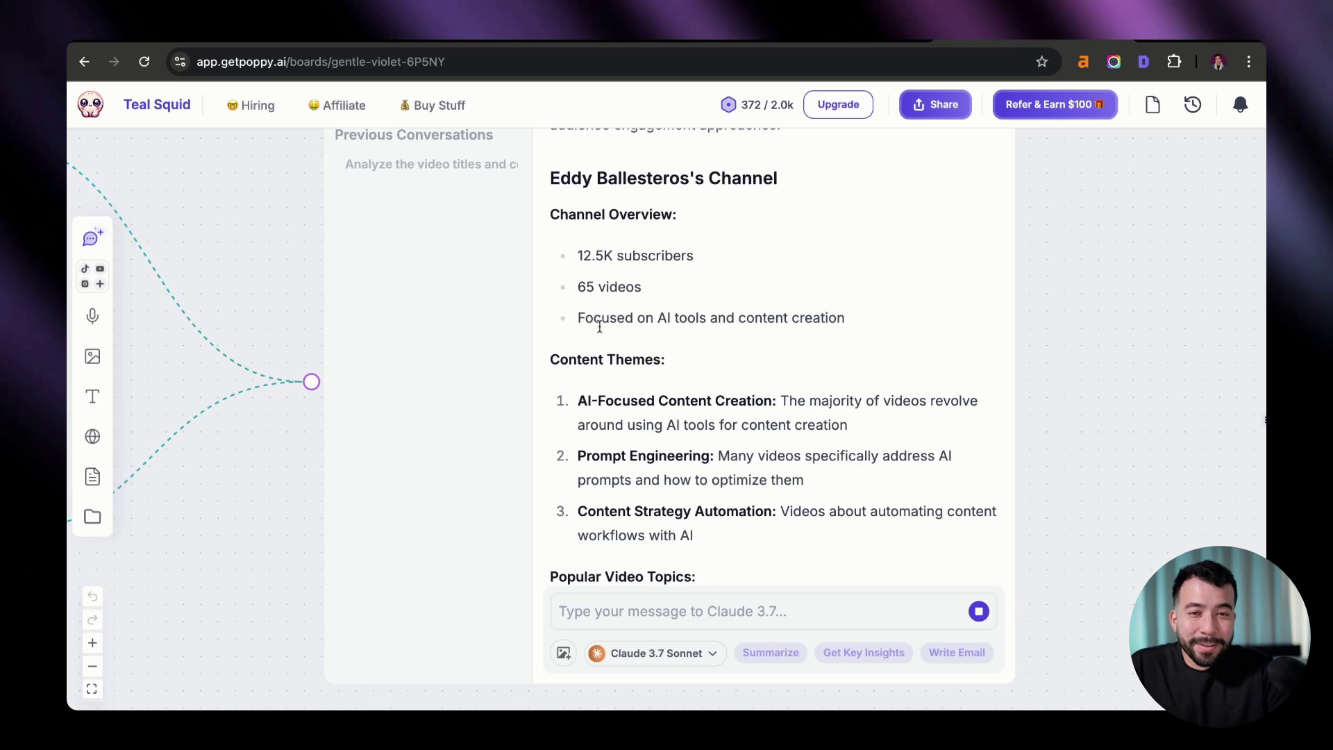
scroll(753, 434, "down", 3)
Read through the reply's content themes and topics down to the shared similarities and summary.
left_click_drag(750, 434, 729, 253)
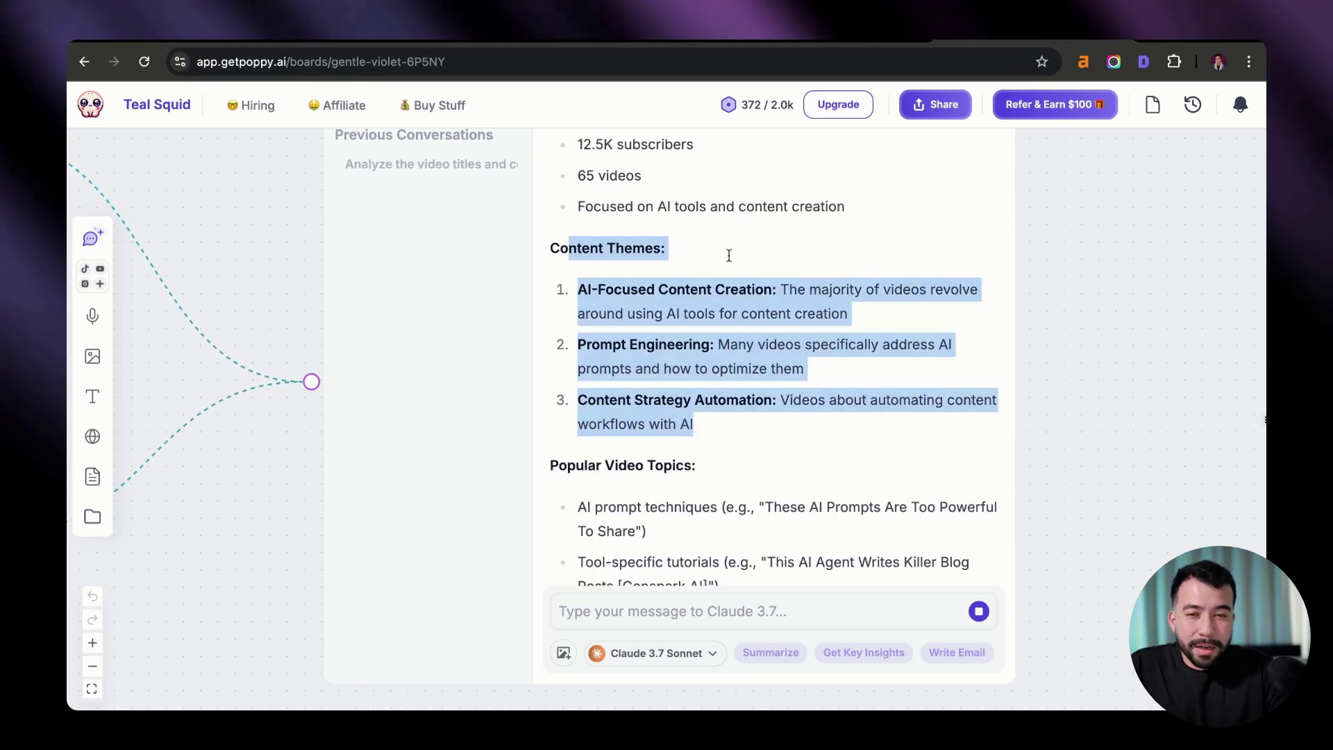
left_click(756, 266)
scroll(757, 265, "down", 4)
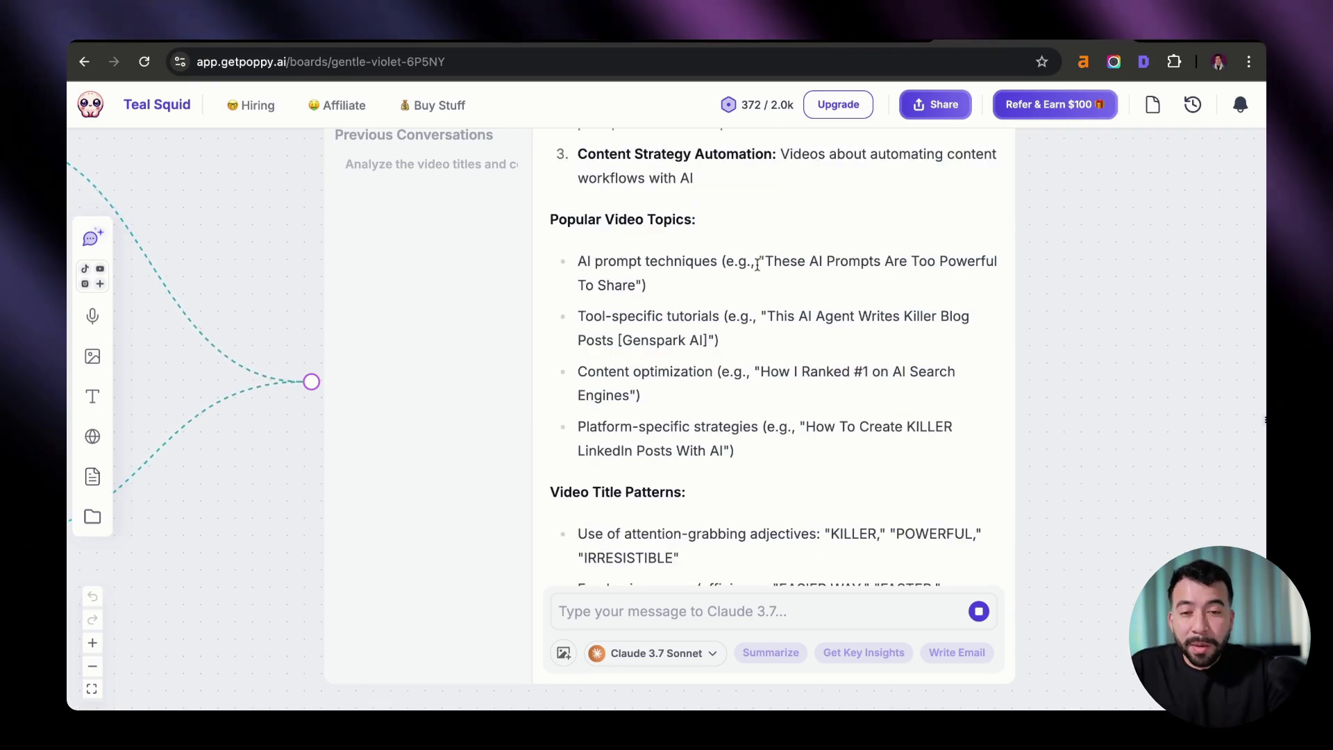
left_click_drag(836, 262, 578, 257)
left_click(823, 263)
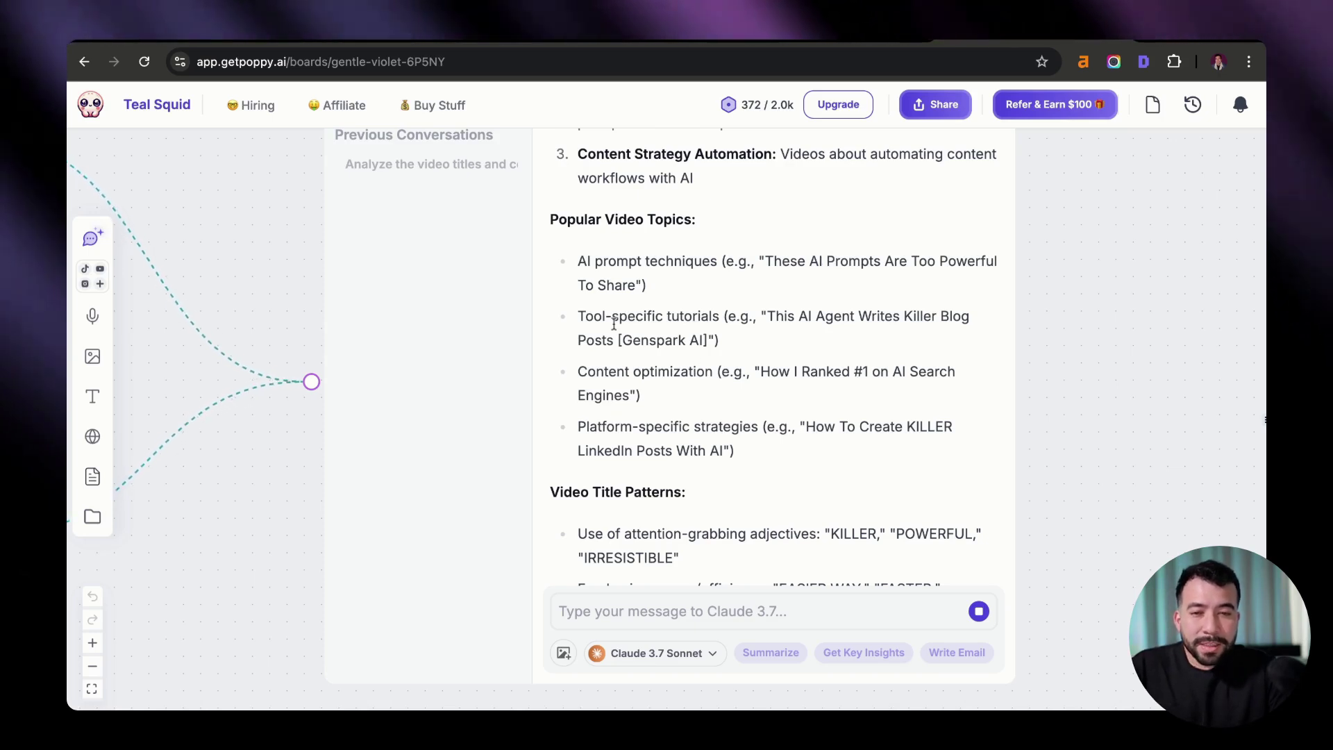
scroll(735, 381, "down", 2)
scroll(771, 356, "down", 6)
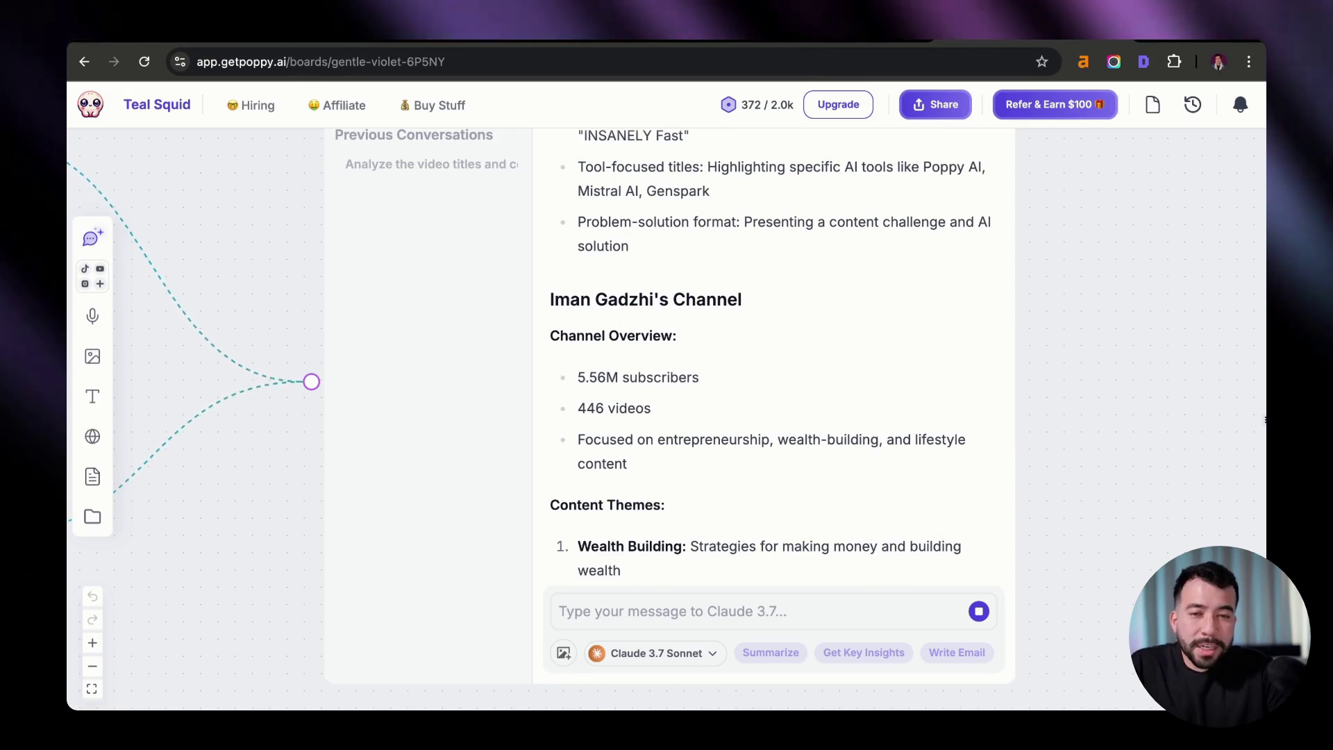
scroll(740, 409, "down", 1)
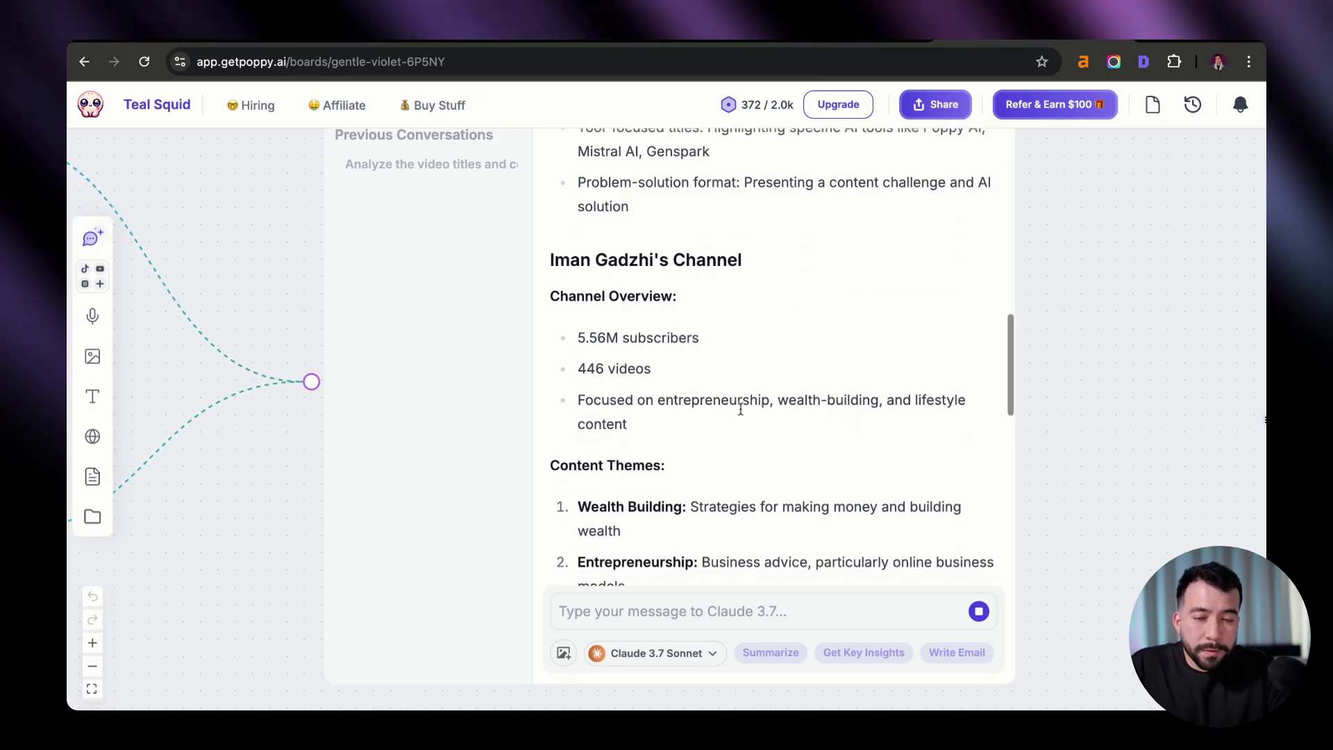
scroll(738, 407, "down", 3)
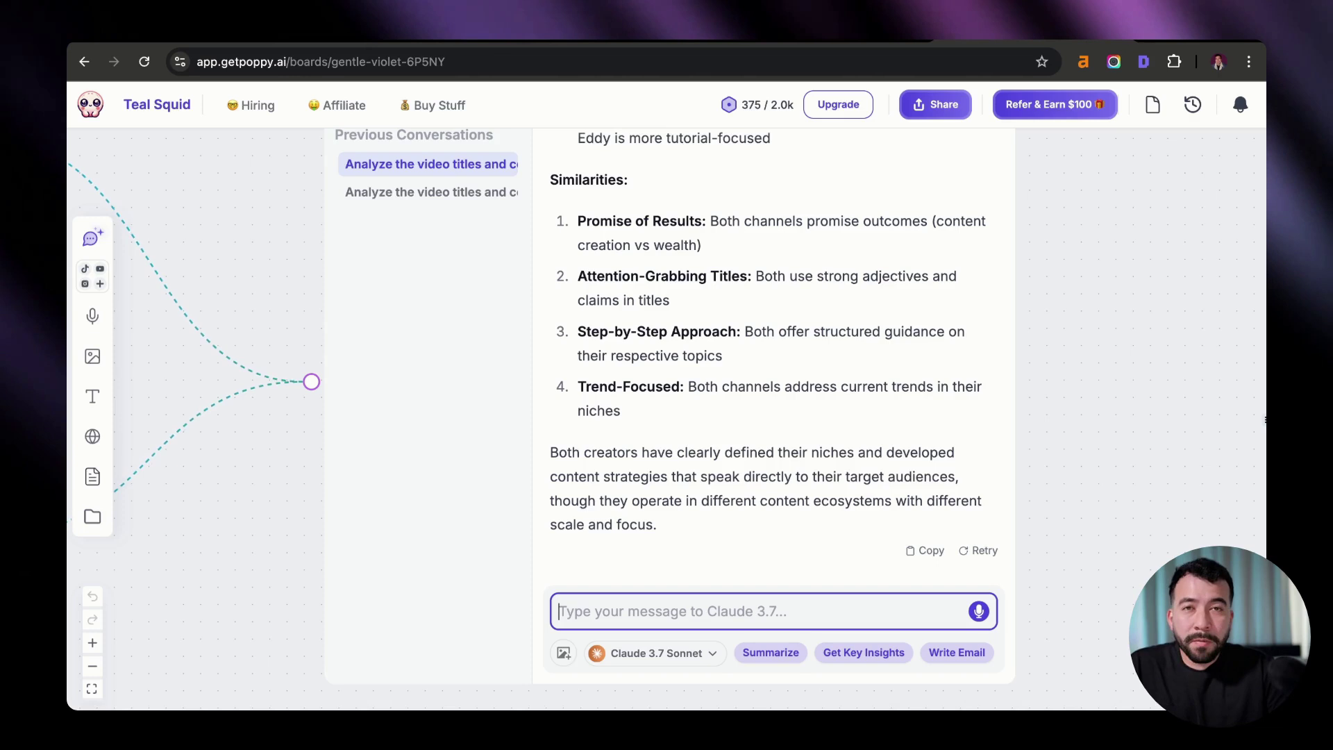
Request an entire YouTube content strategy for my channel theme using the other creator's video title patterns.
type("Now create an entire youtube content strategy for my channel theme using Imans video title patterns and popular video topics.")
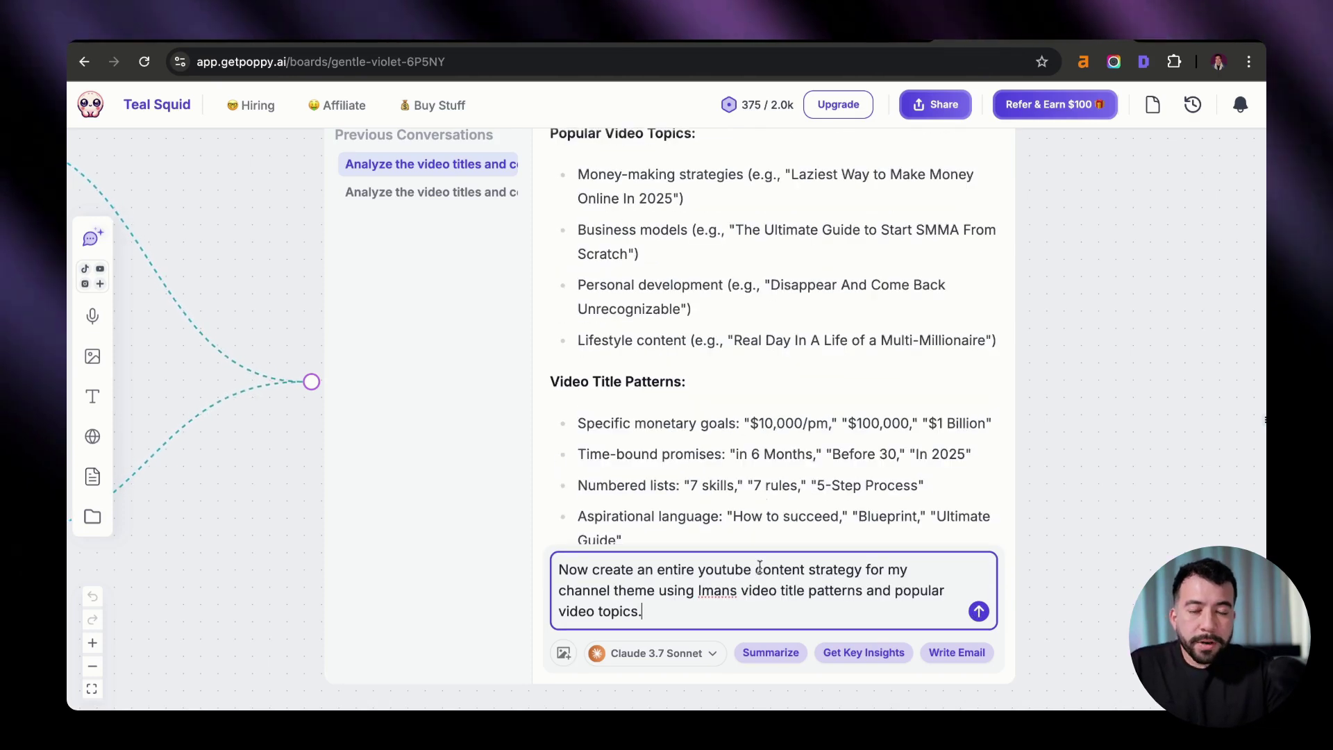
left_click_drag(699, 569, 737, 591)
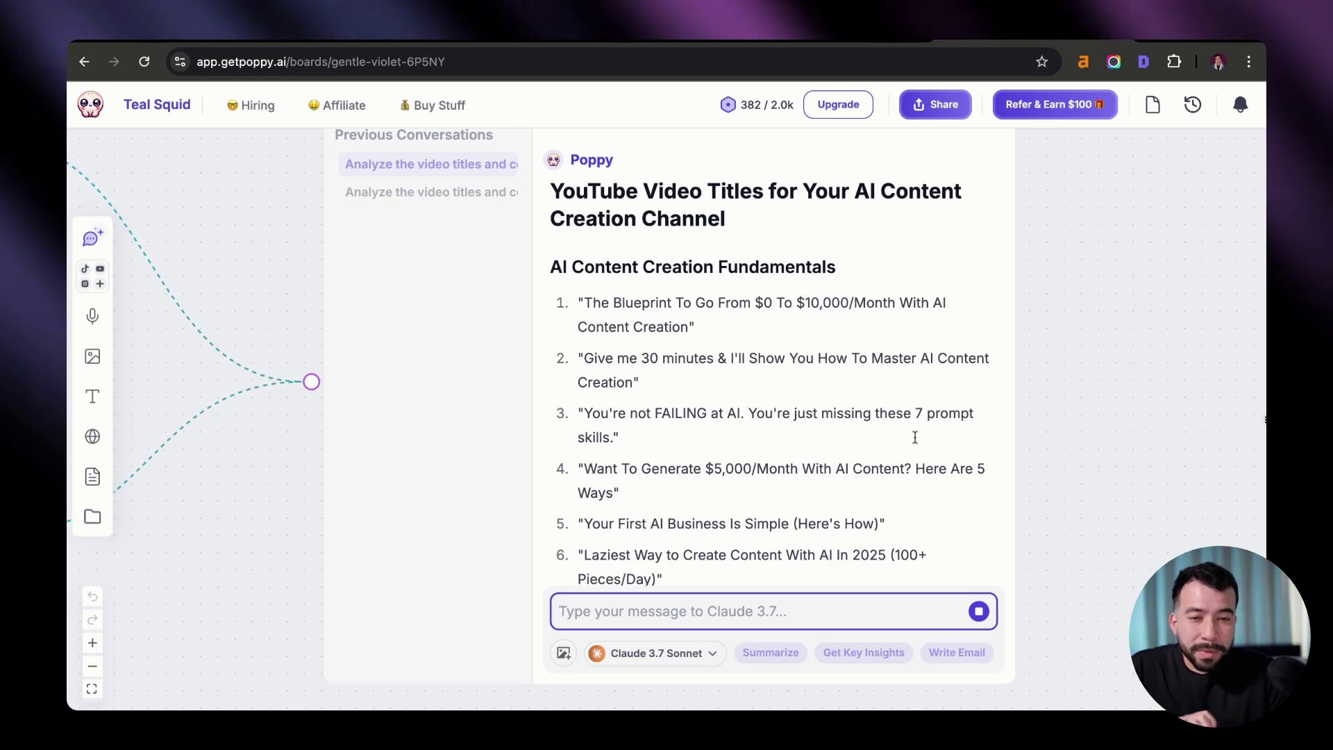
Scroll the generated title list through to item 55 in the AI Tools & Applications section.
scroll(824, 438, "down", 1)
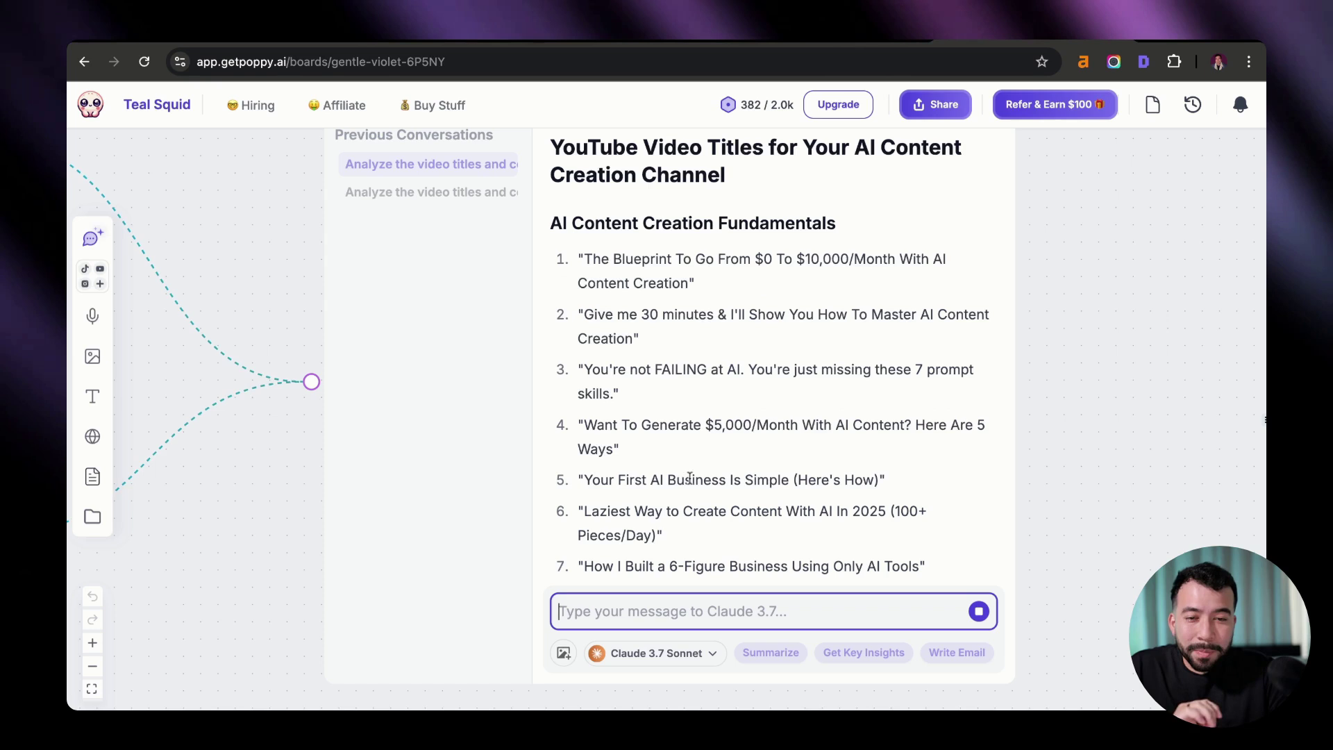
scroll(802, 481, "down", 3)
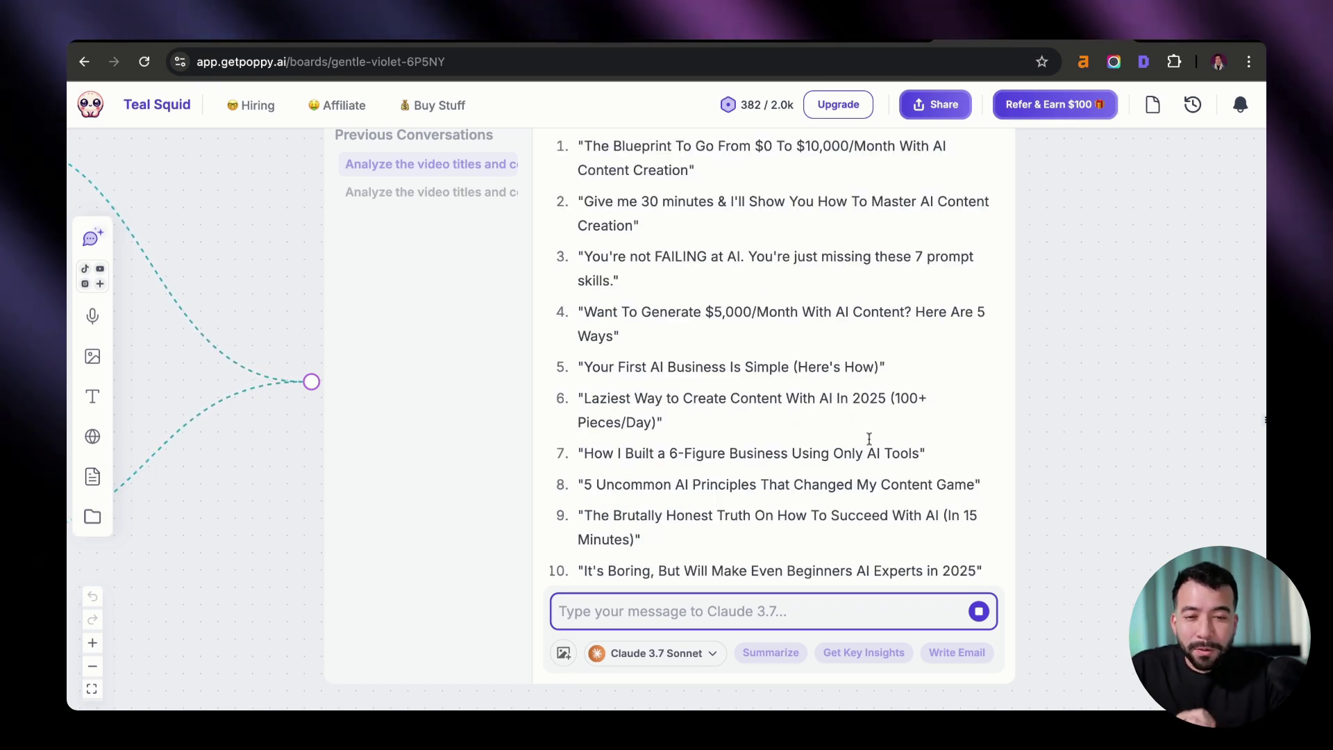
scroll(680, 500, "down", 3)
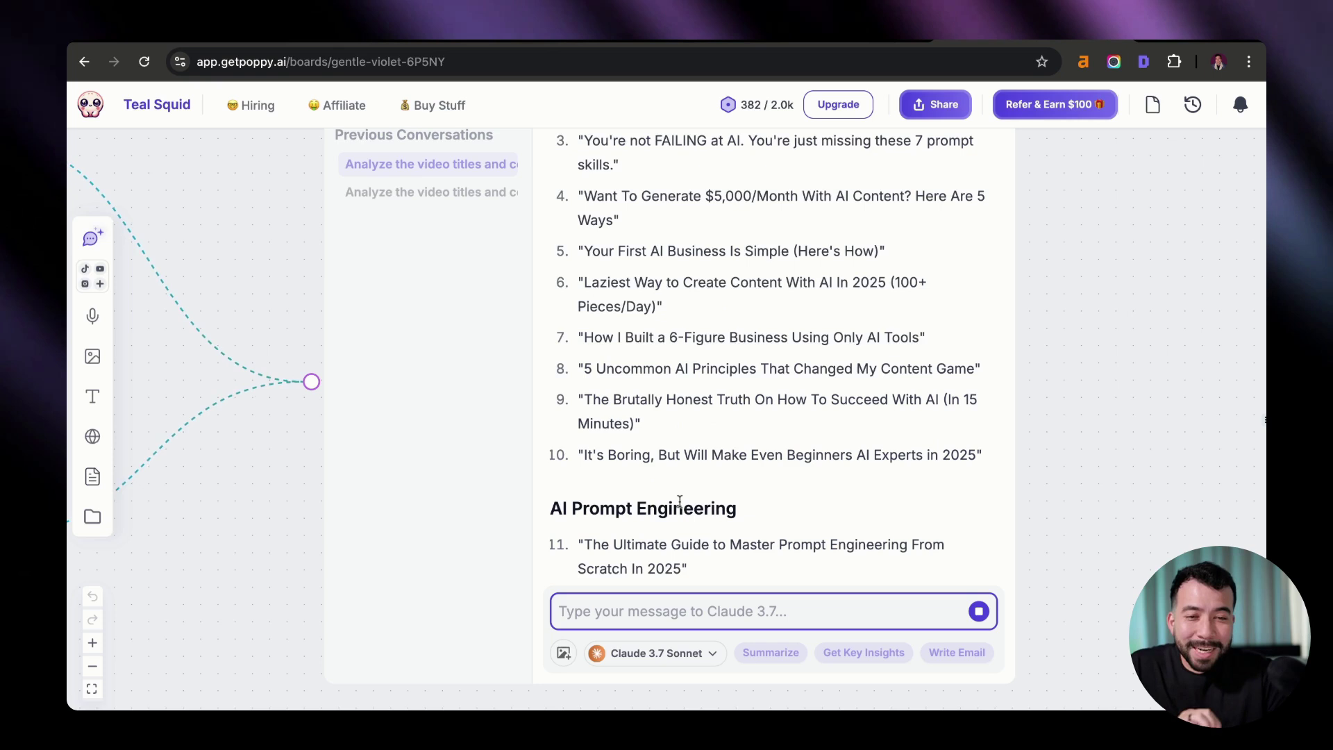
left_click_drag(577, 455, 761, 454)
left_click(777, 455)
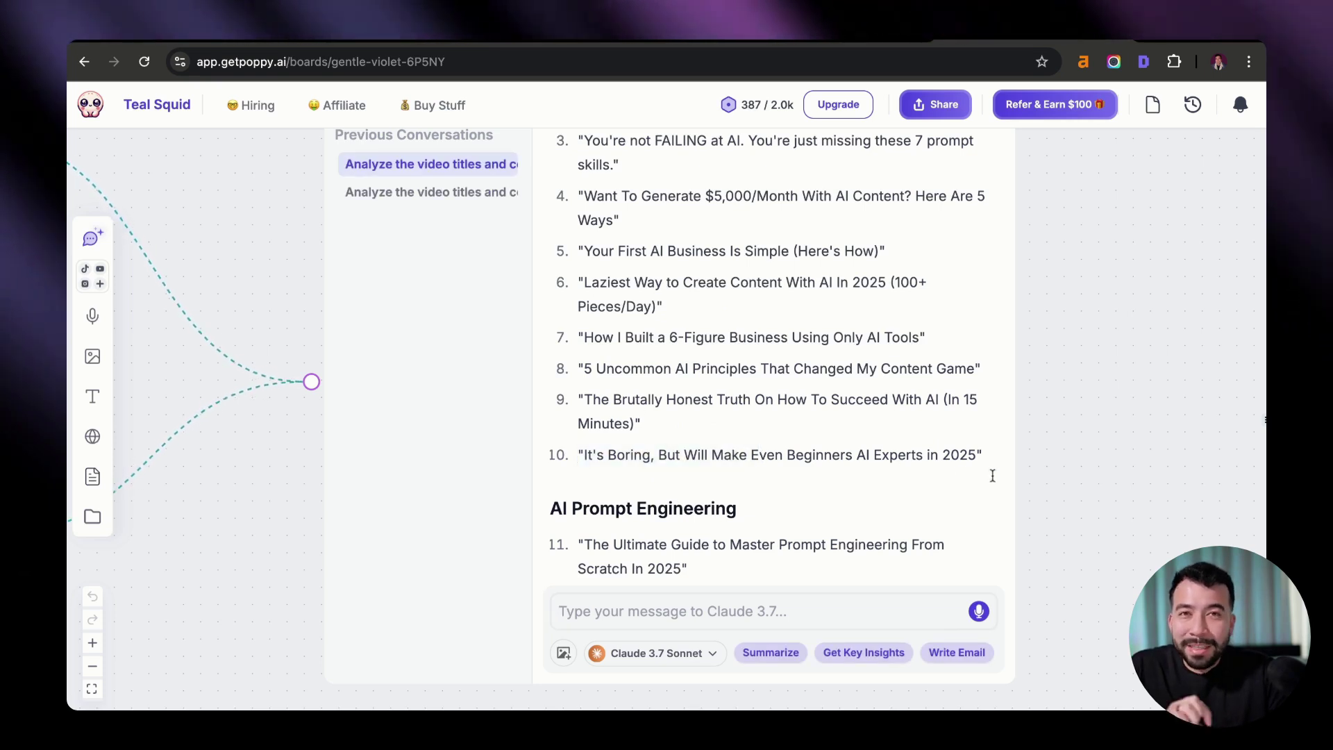
scroll(871, 431, "down", 4)
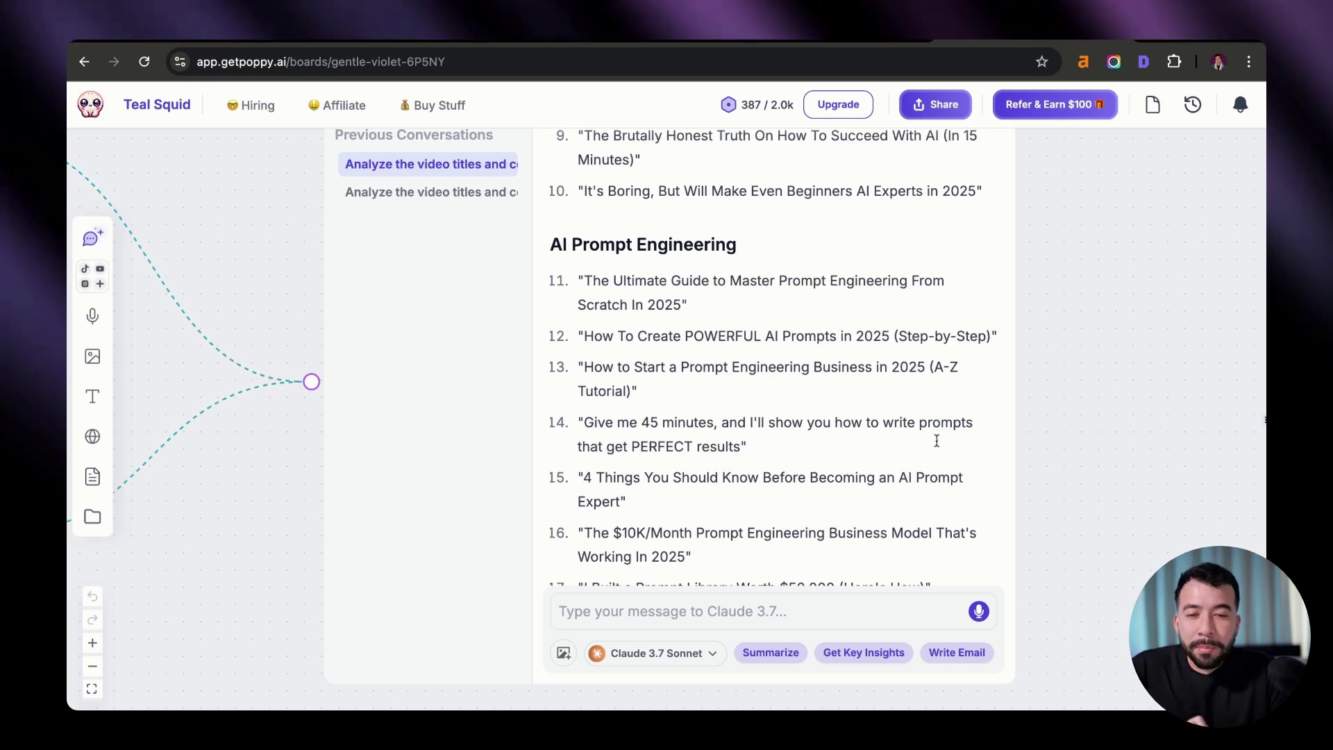
scroll(789, 481, "down", 2)
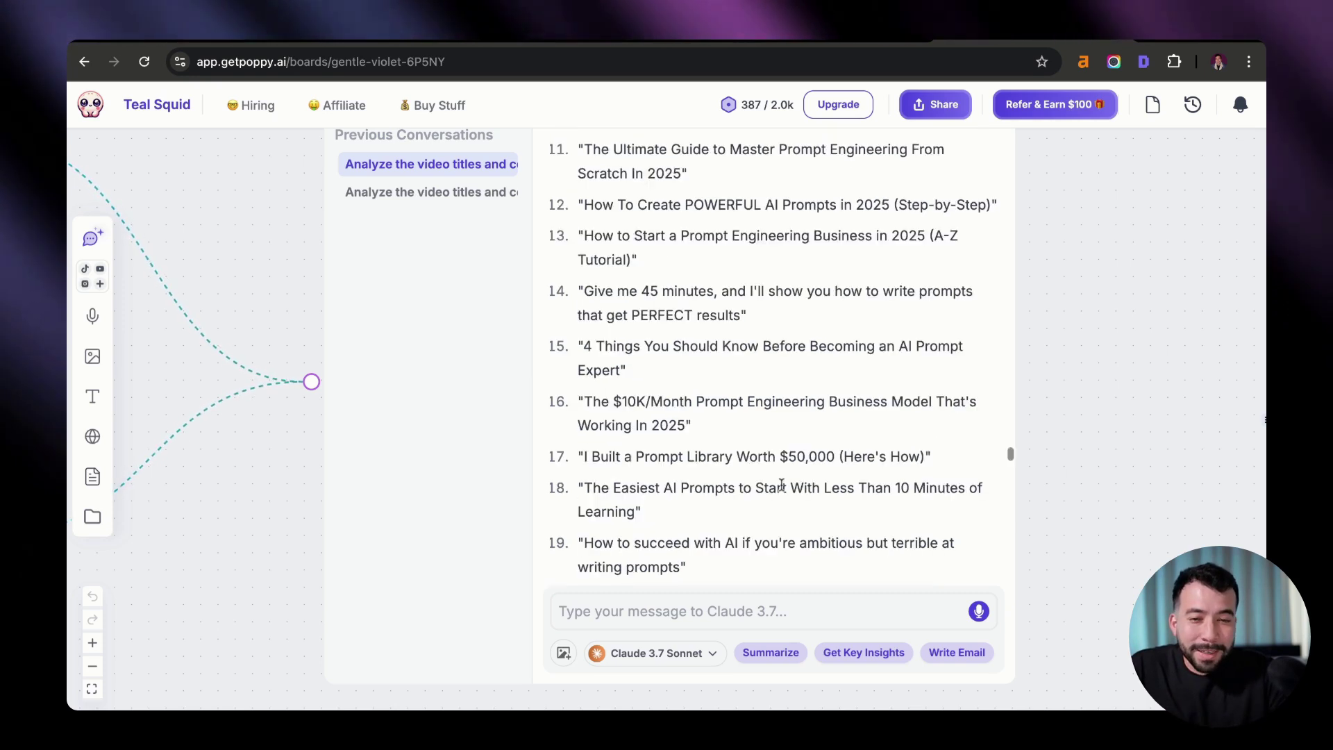
scroll(706, 479, "down", 6)
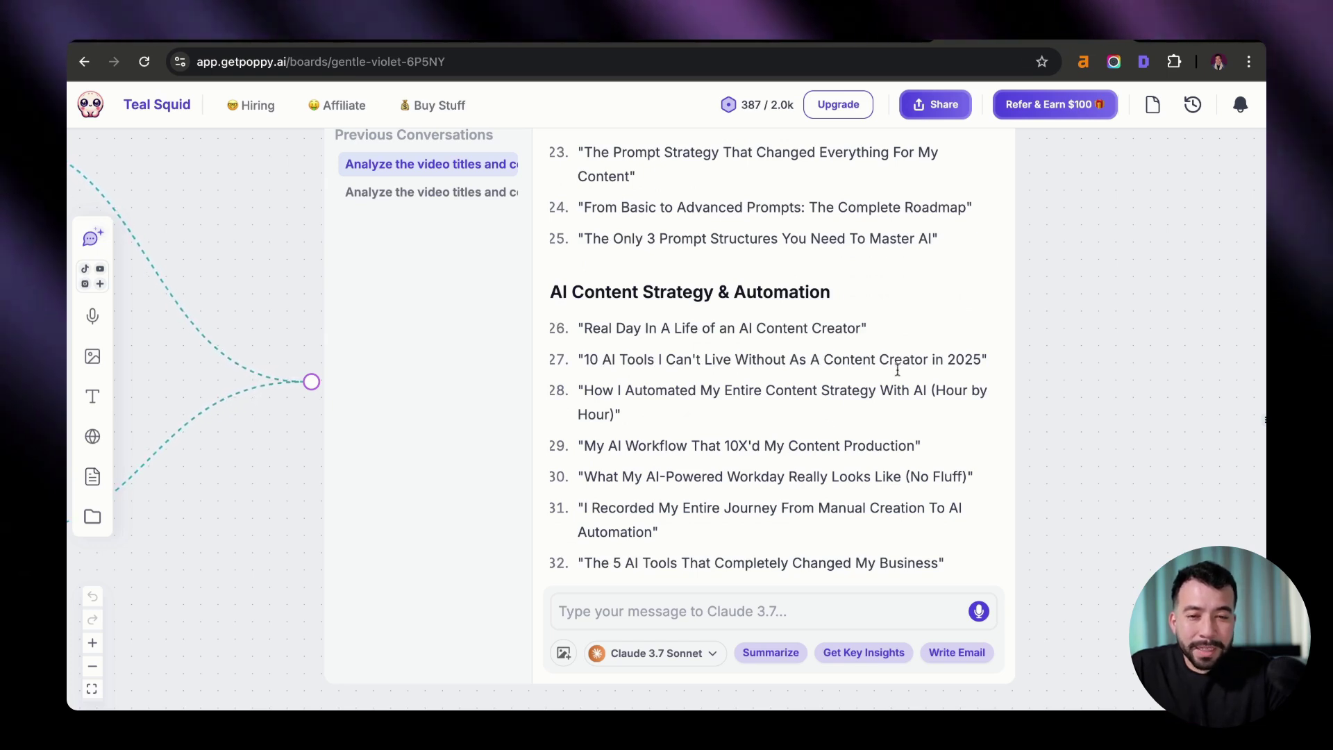
scroll(771, 458, "down", 2)
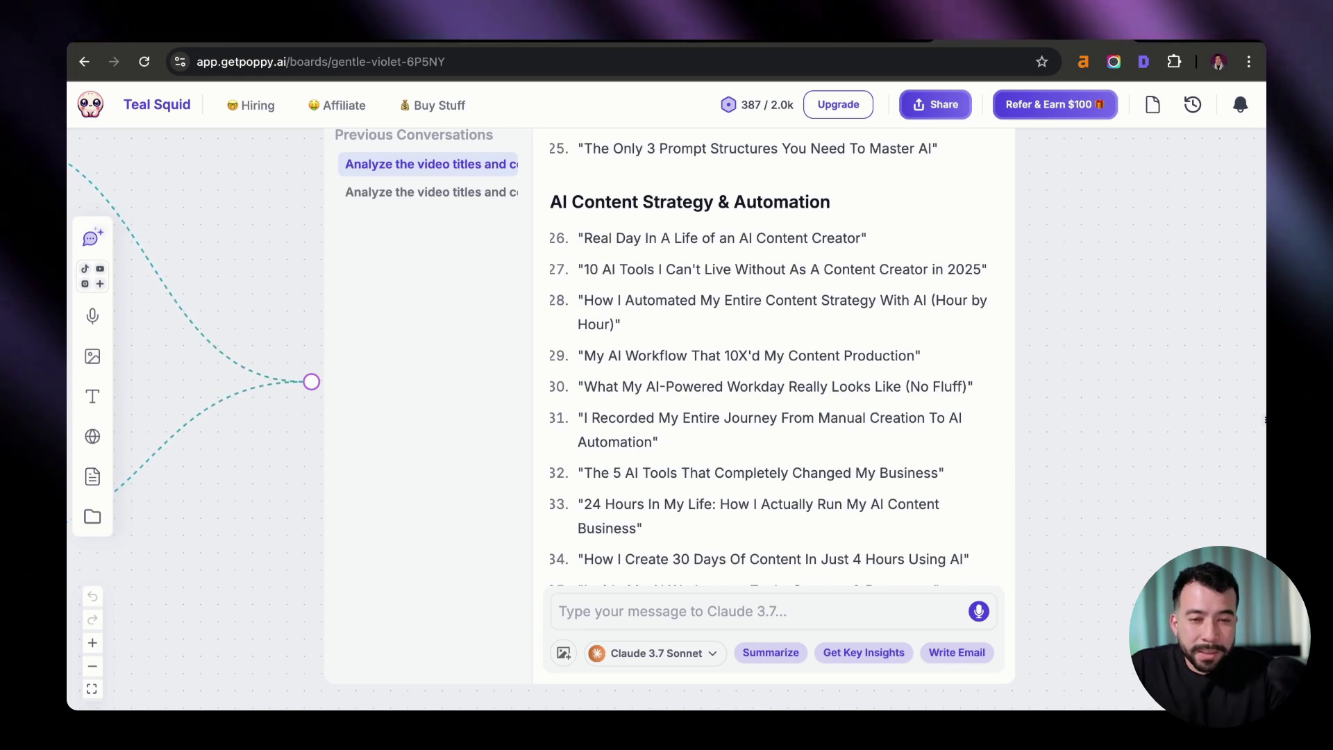
scroll(733, 458, "down", 8)
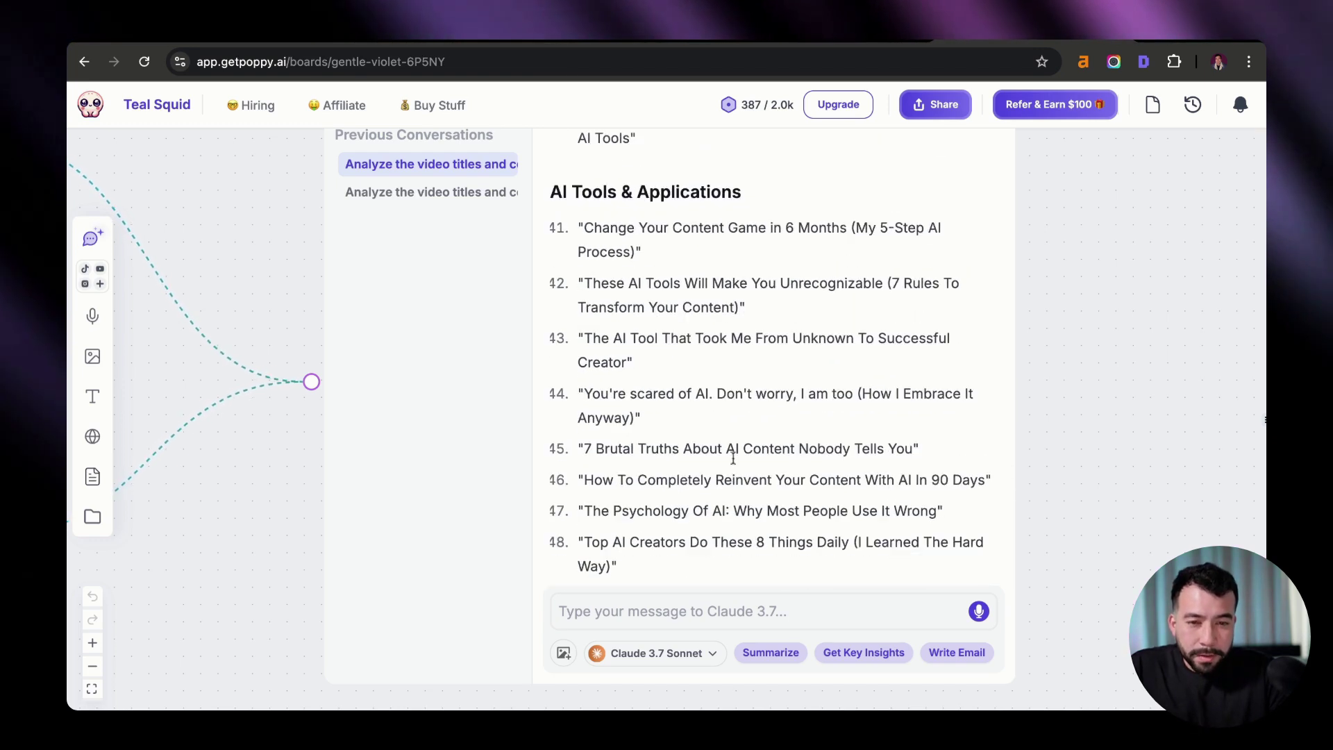
left_click(855, 394)
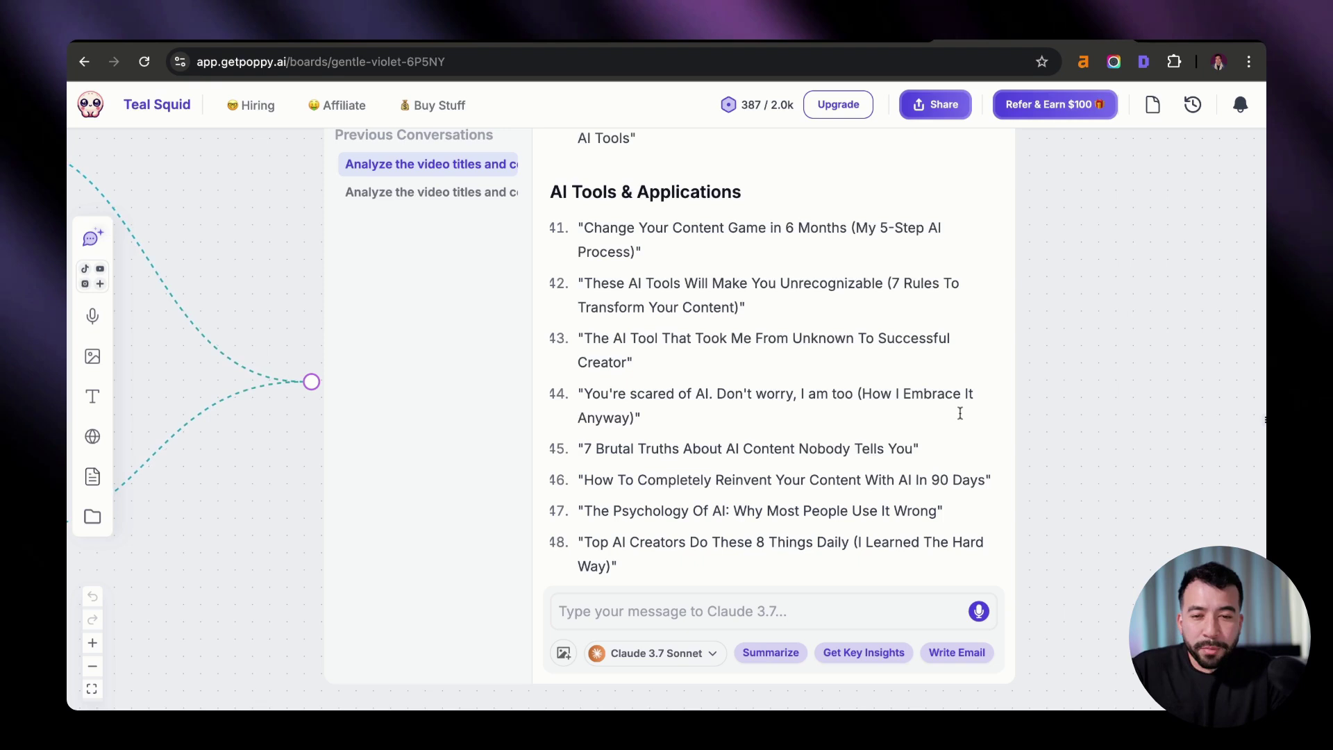
scroll(960, 413, "down", 3)
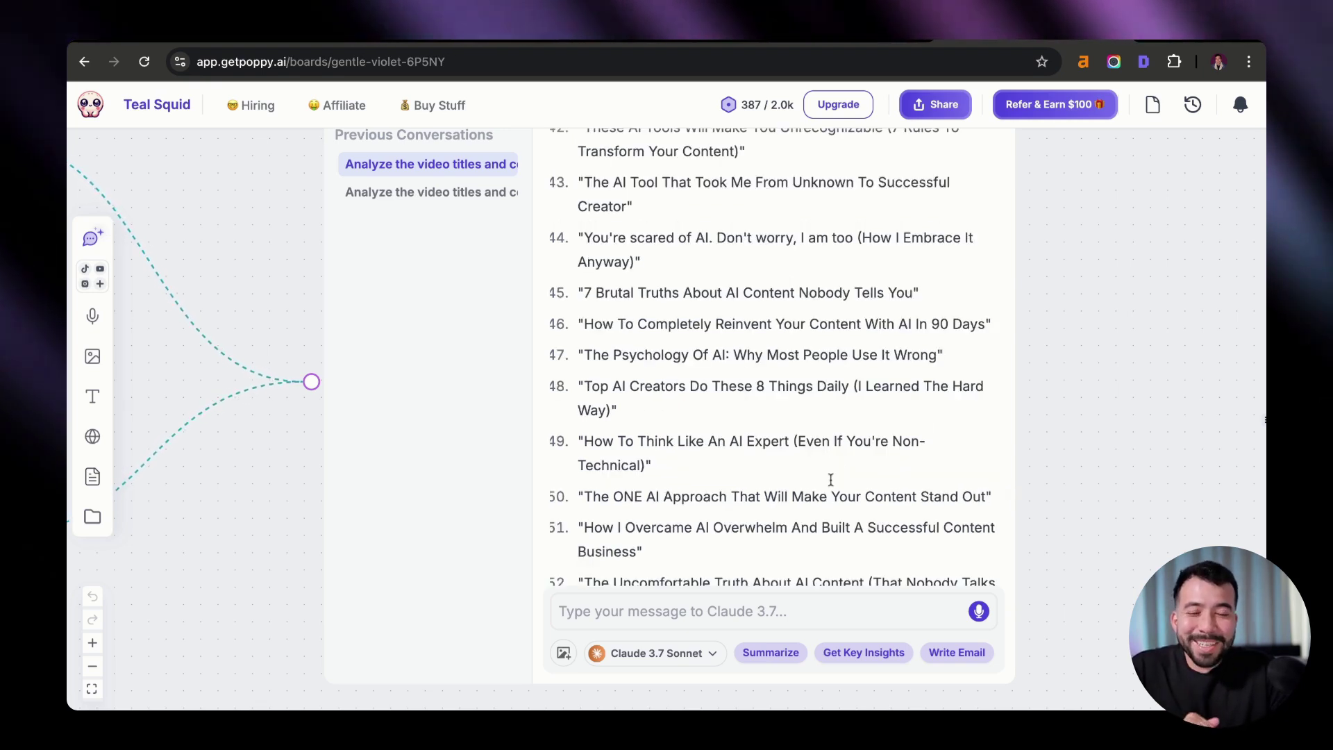
scroll(831, 479, "down", 3)
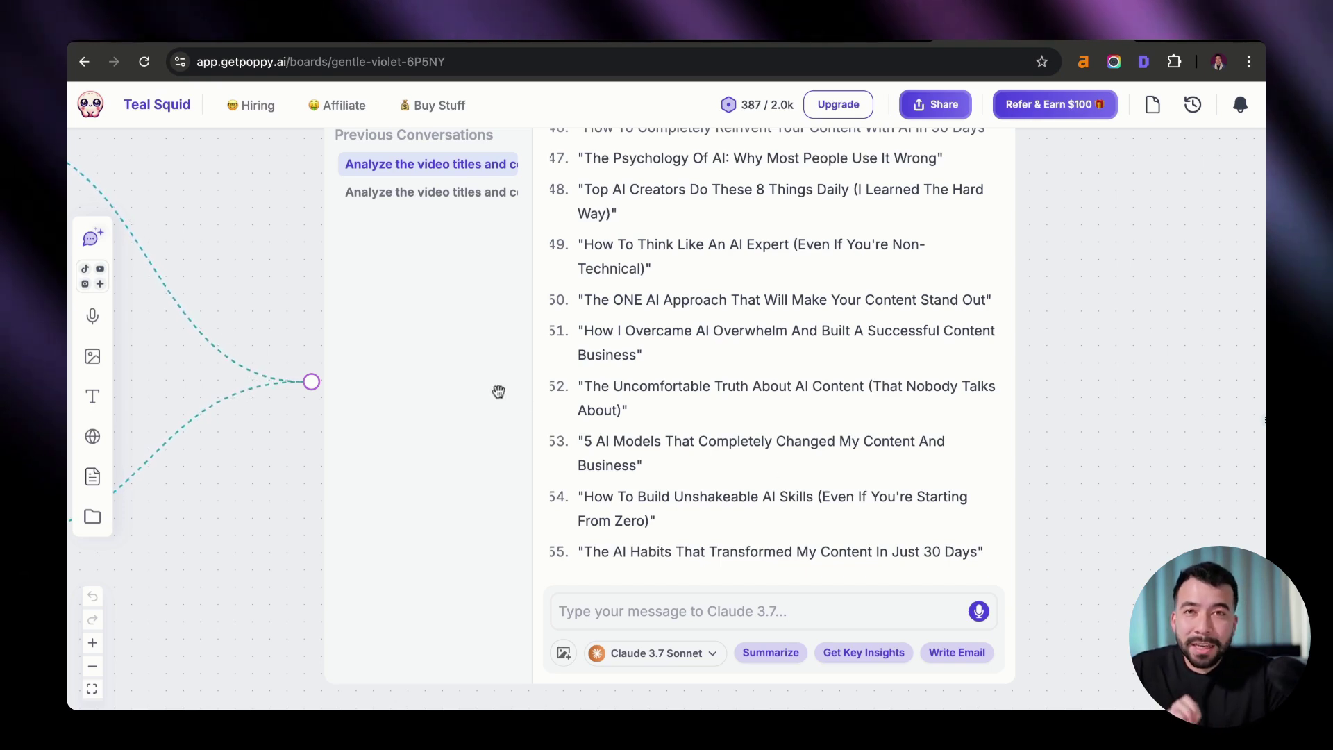
left_click_drag(268, 292, 729, 181)
scroll(396, 396, "left", 3)
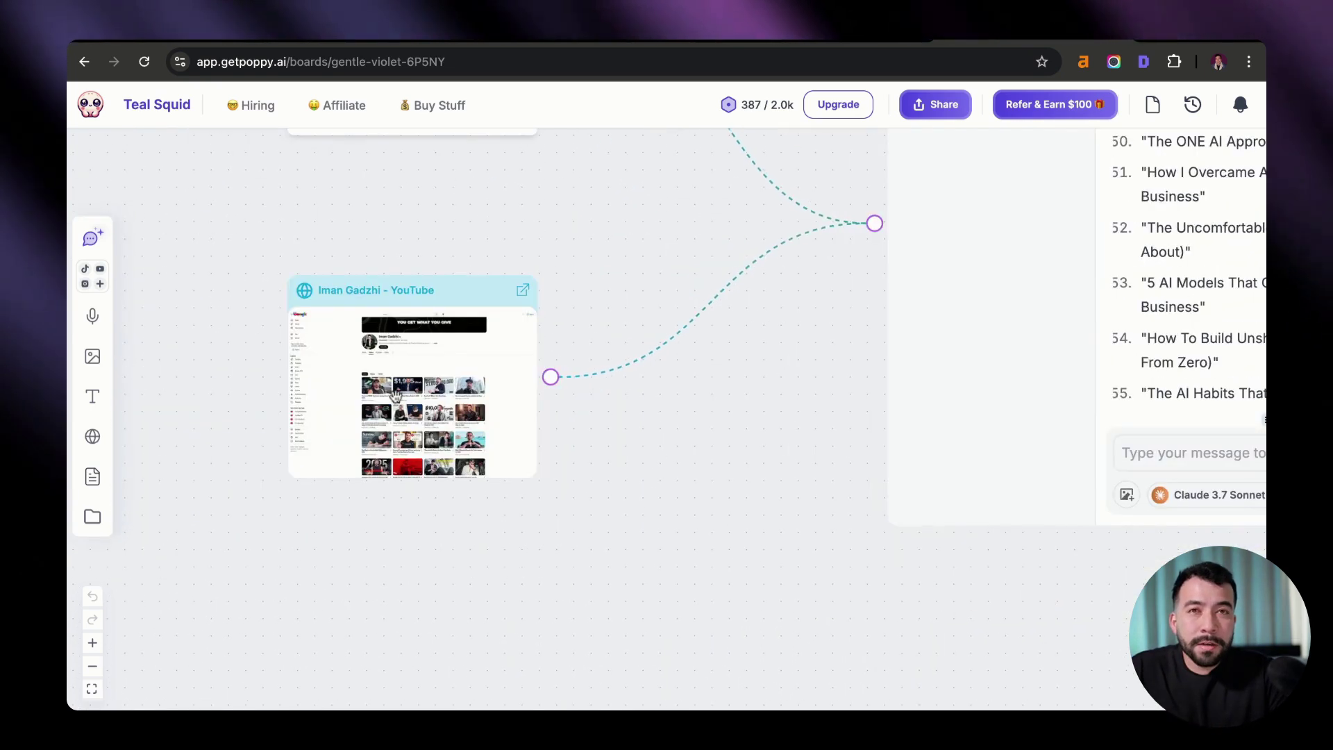
left_click_drag(552, 375, 449, 289)
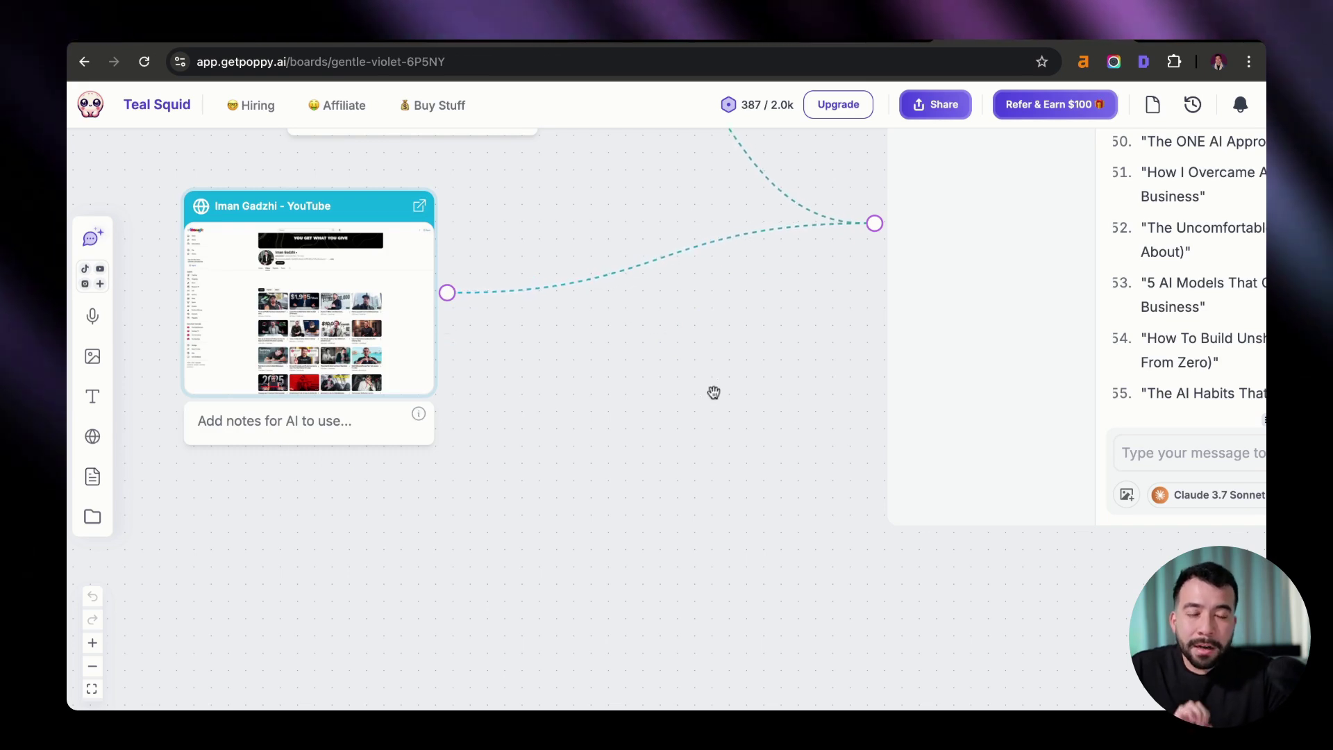
left_click_drag(754, 375, 589, 452)
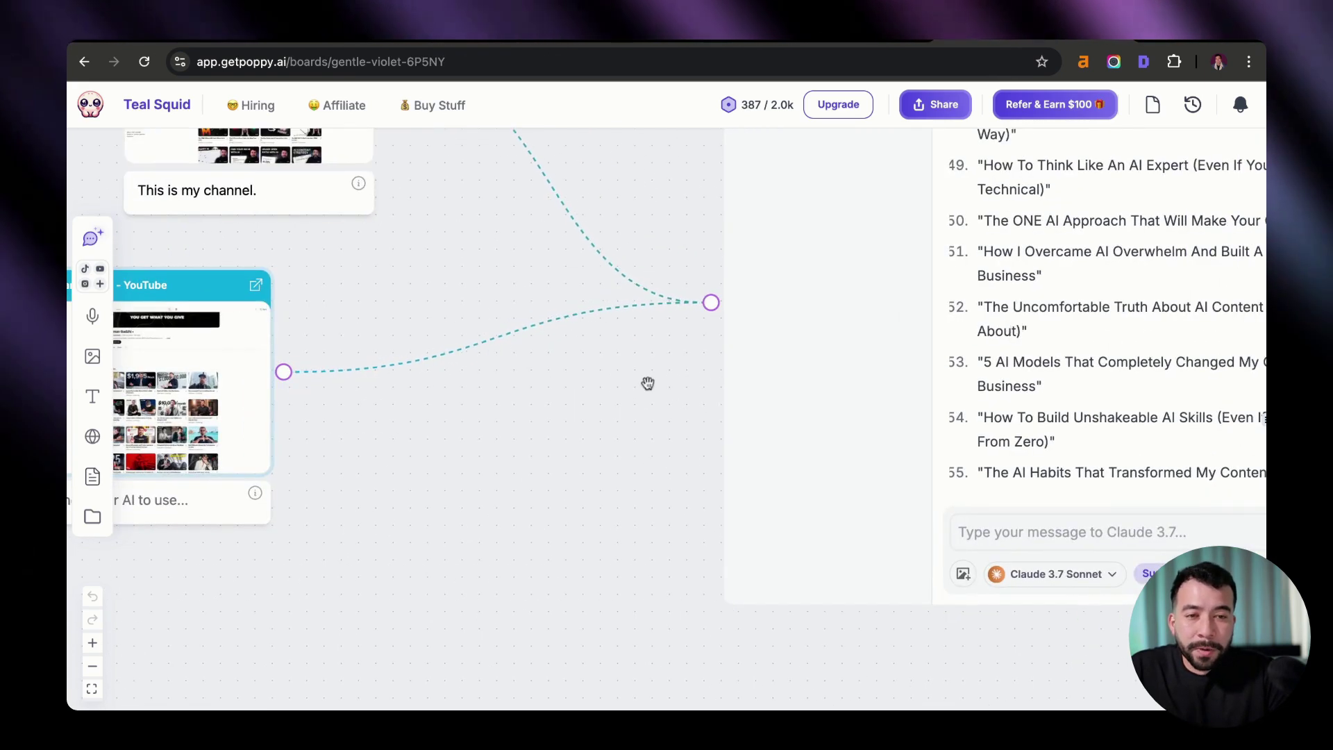
scroll(646, 381, "right", 5)
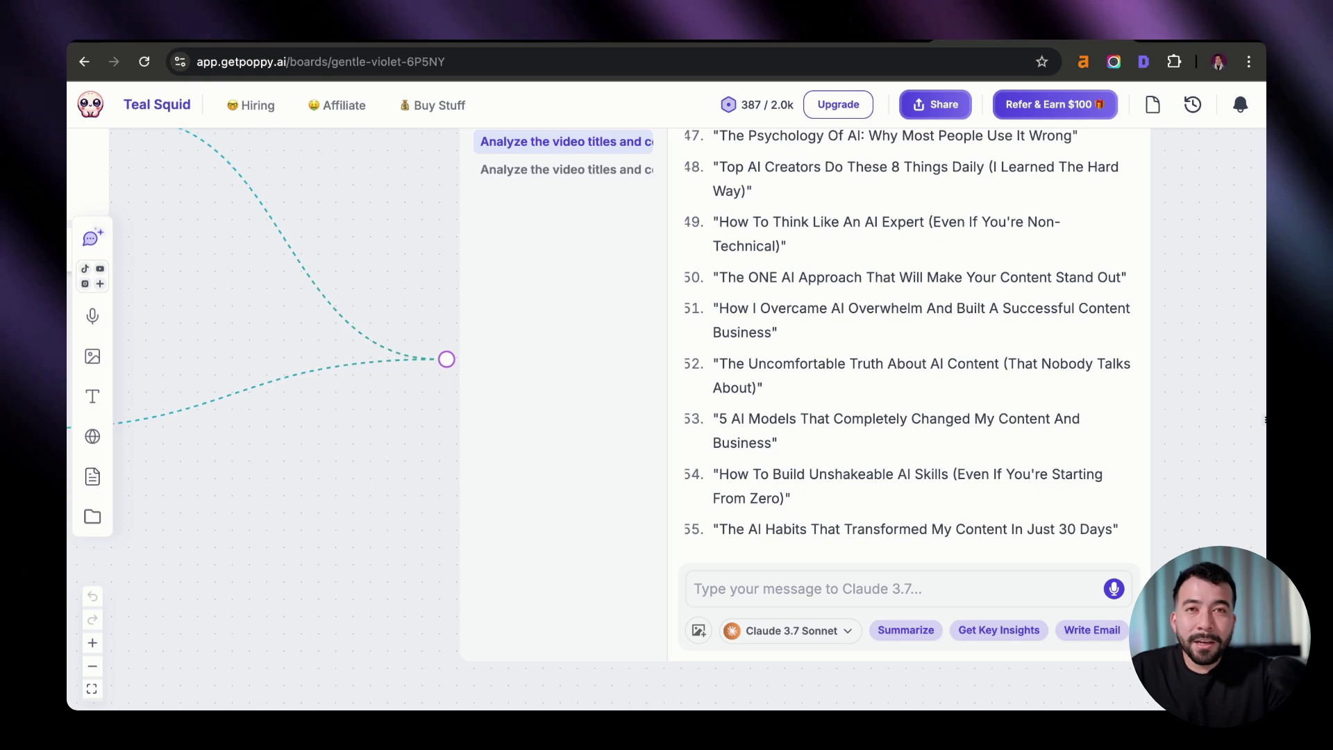
scroll(811, 404, "down", 5)
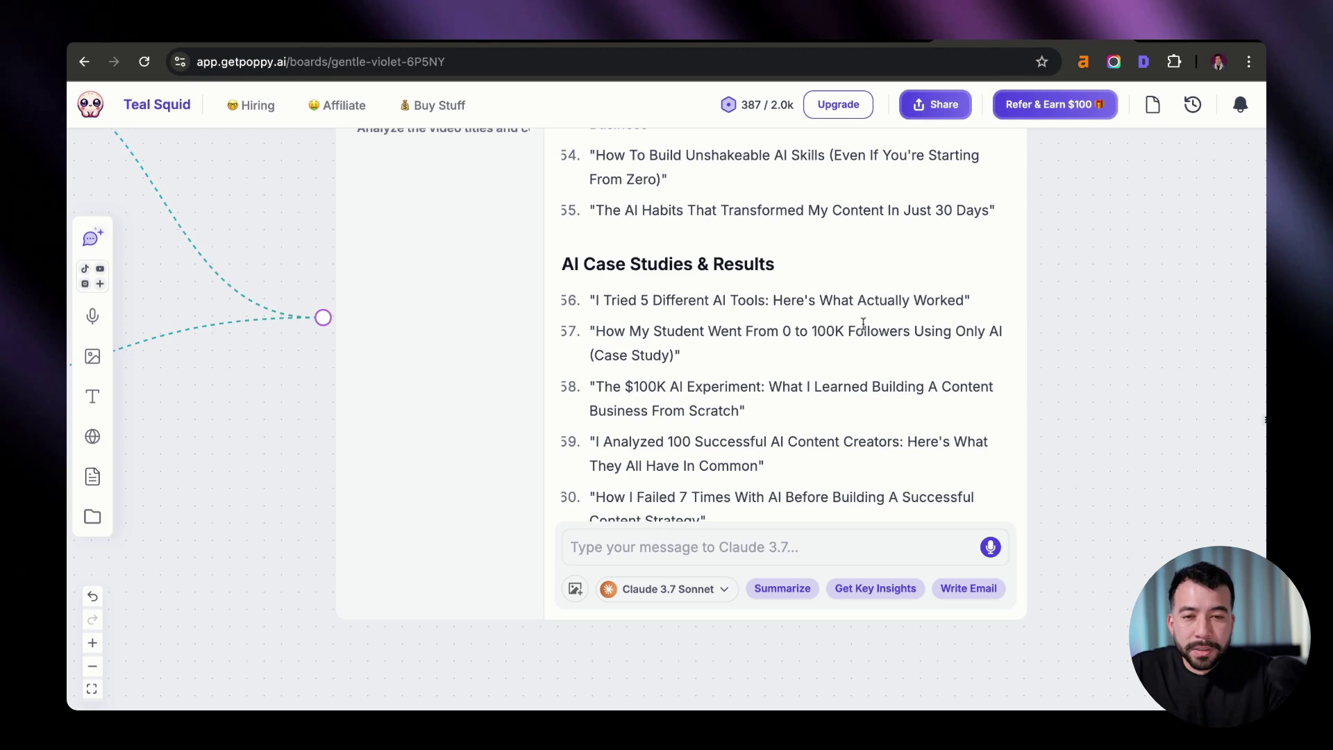
scroll(862, 370, "down", 8)
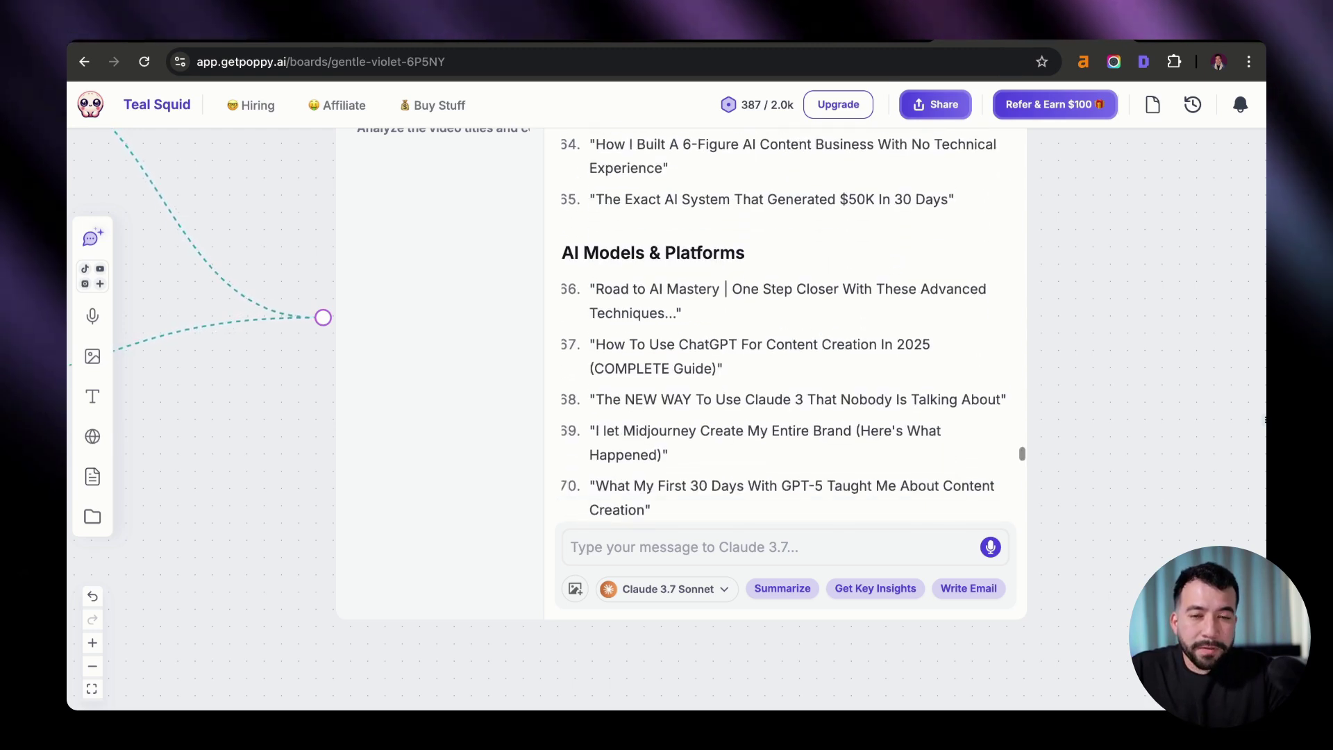
scroll(785, 326, "down", 4)
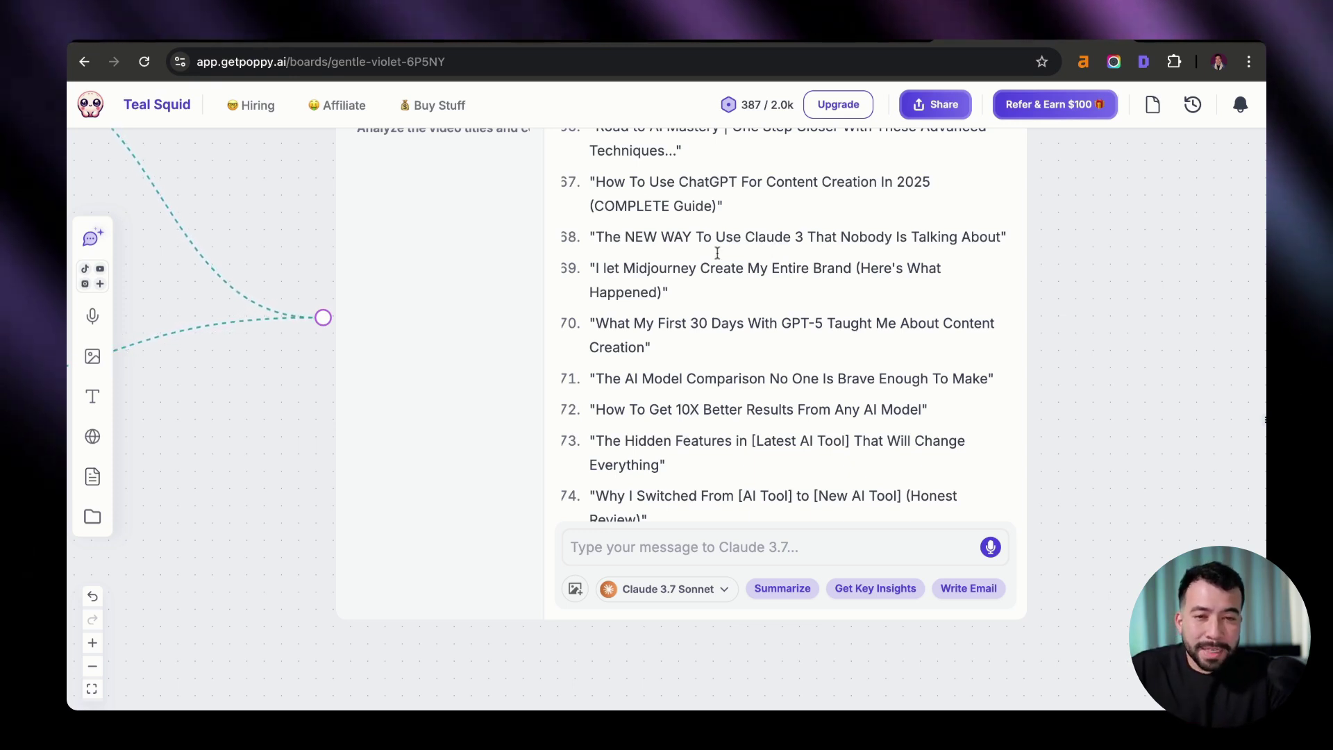
scroll(800, 338, "down", 3)
scroll(800, 338, "down", 4)
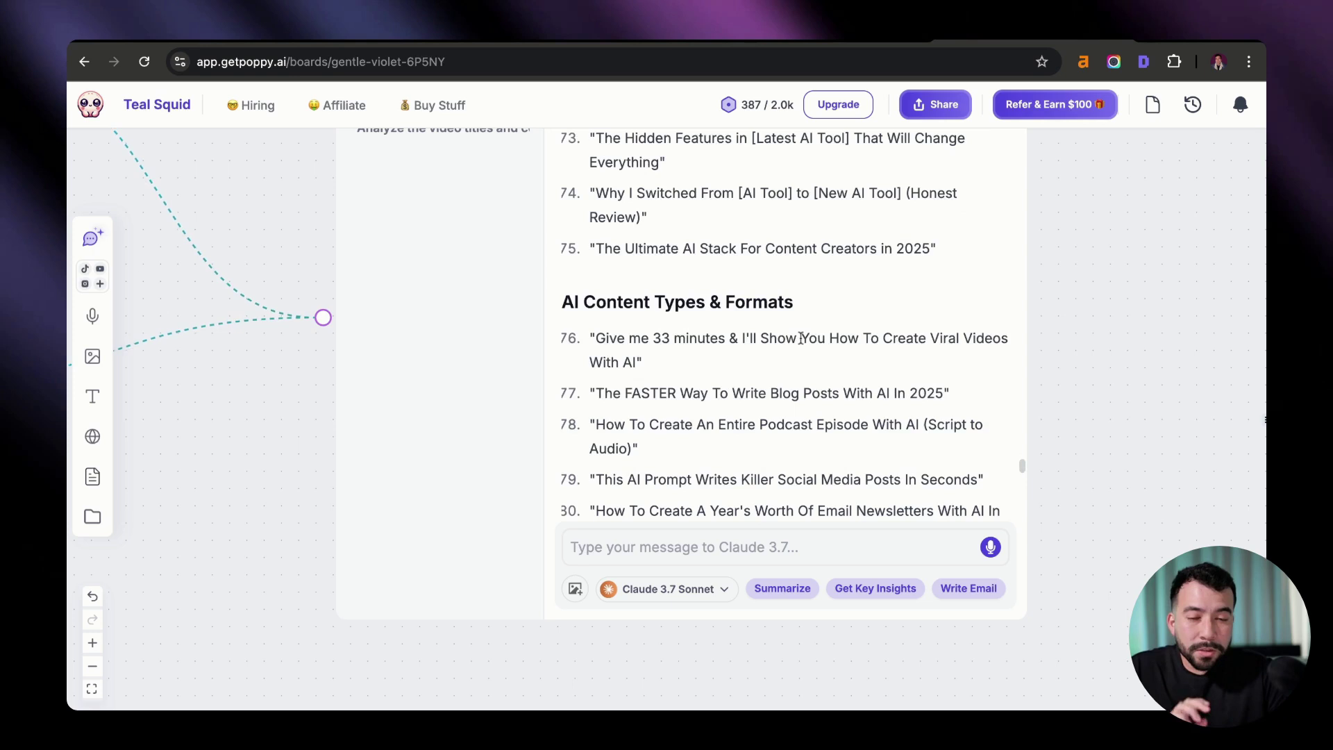
scroll(801, 338, "down", 3)
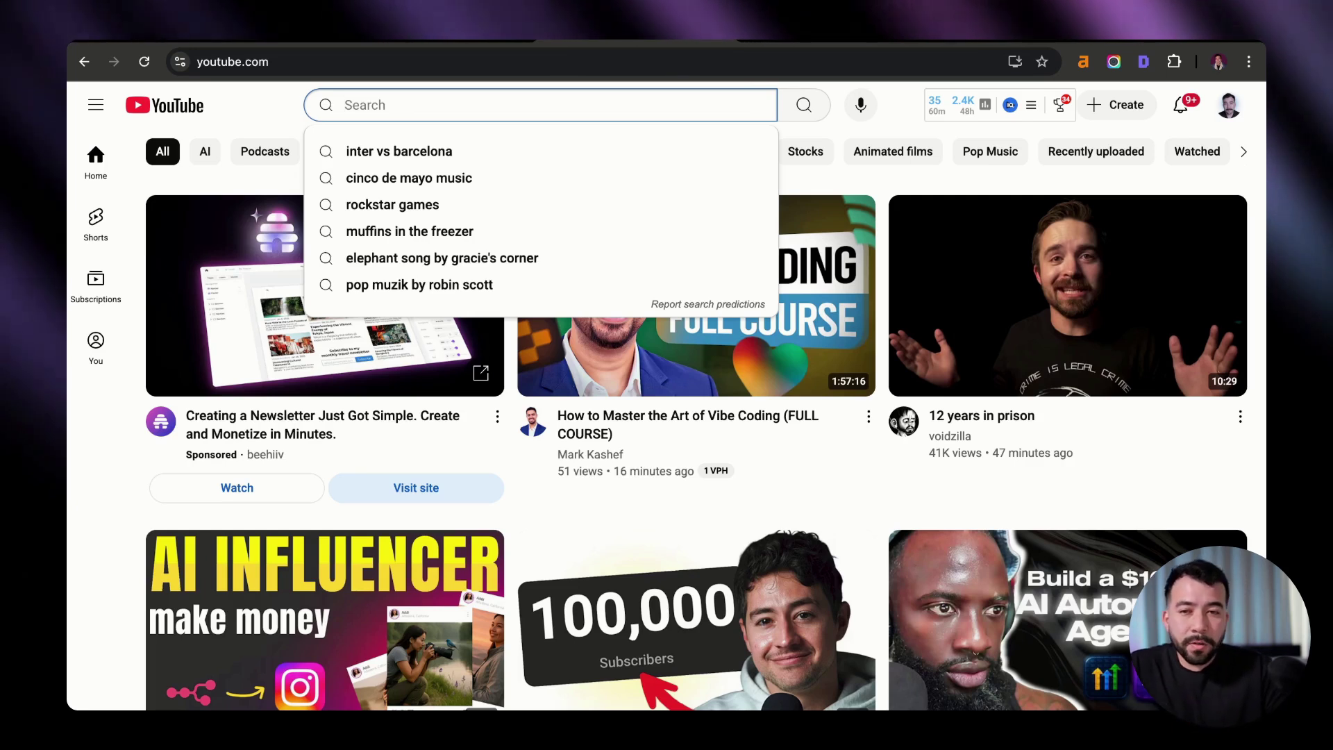
Search YouTube for 'AI Agents', copy the results page address, and return to the Poppy board.
type("AI Agents")
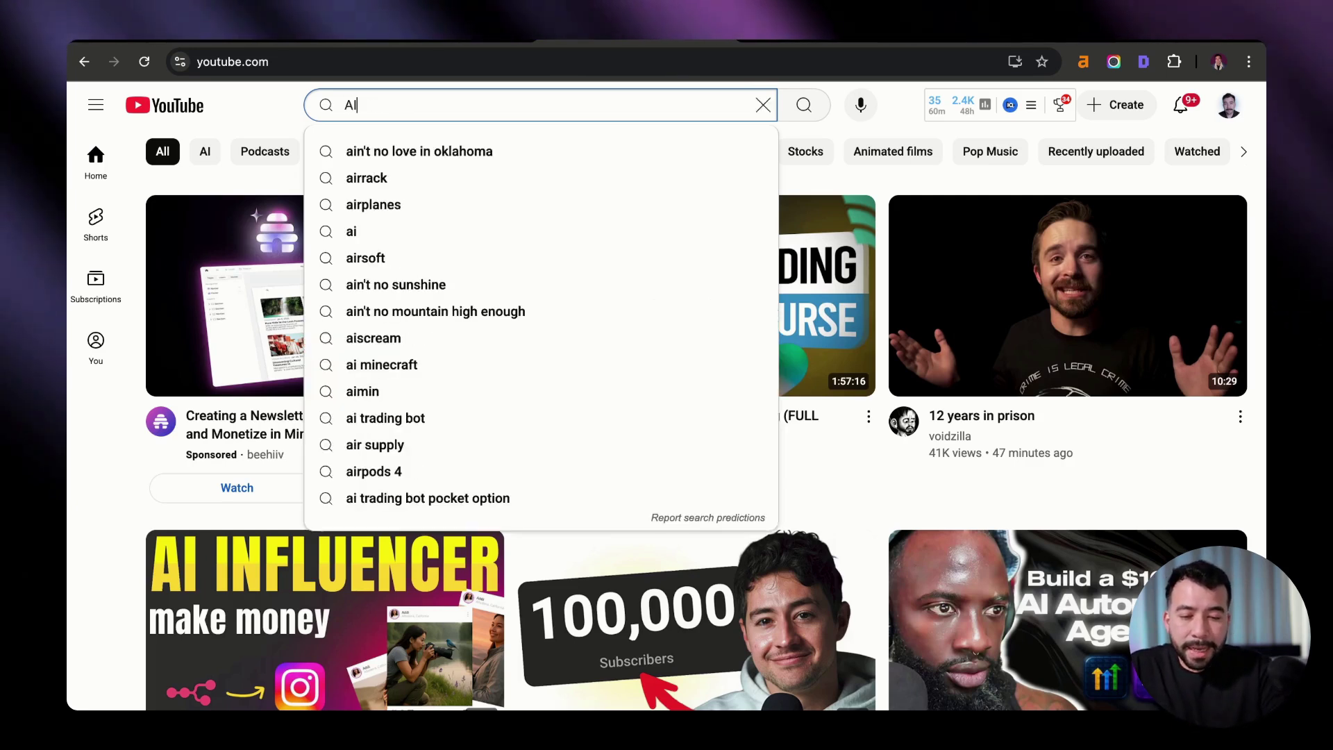
key("Return")
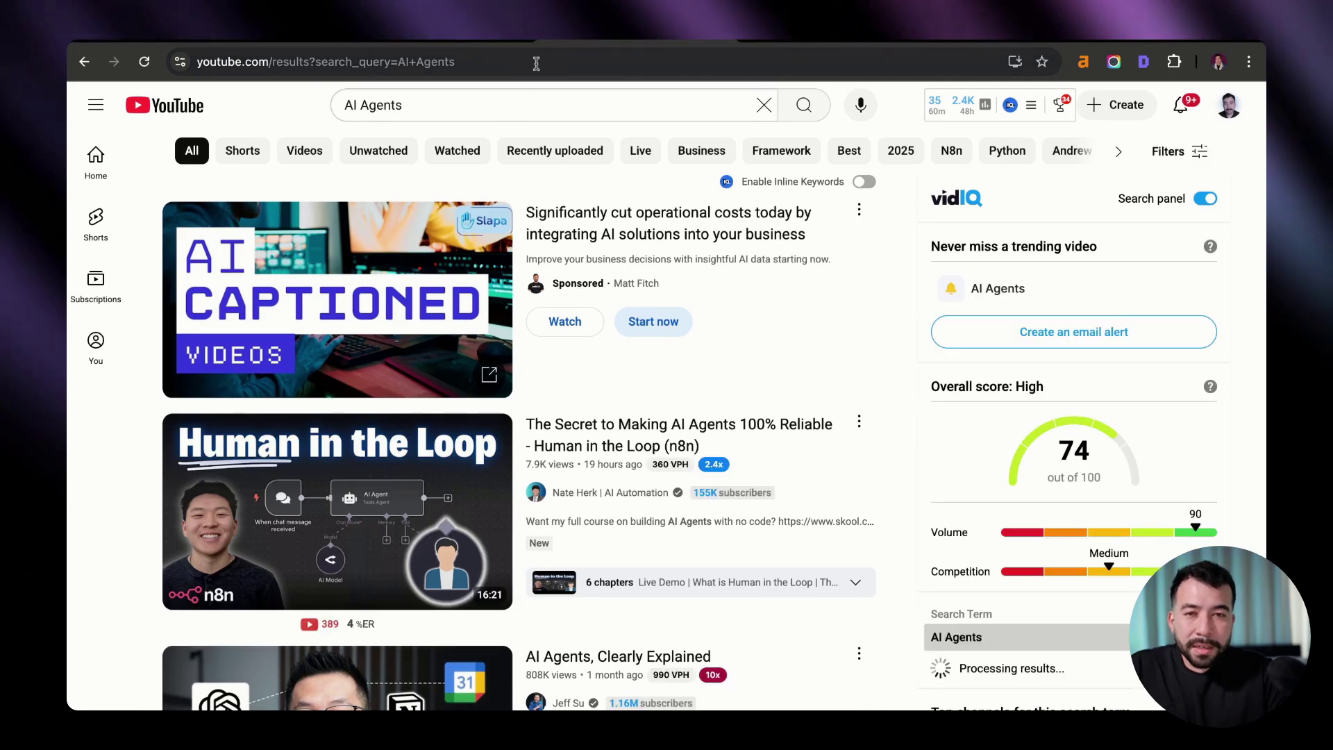
left_click(536, 63)
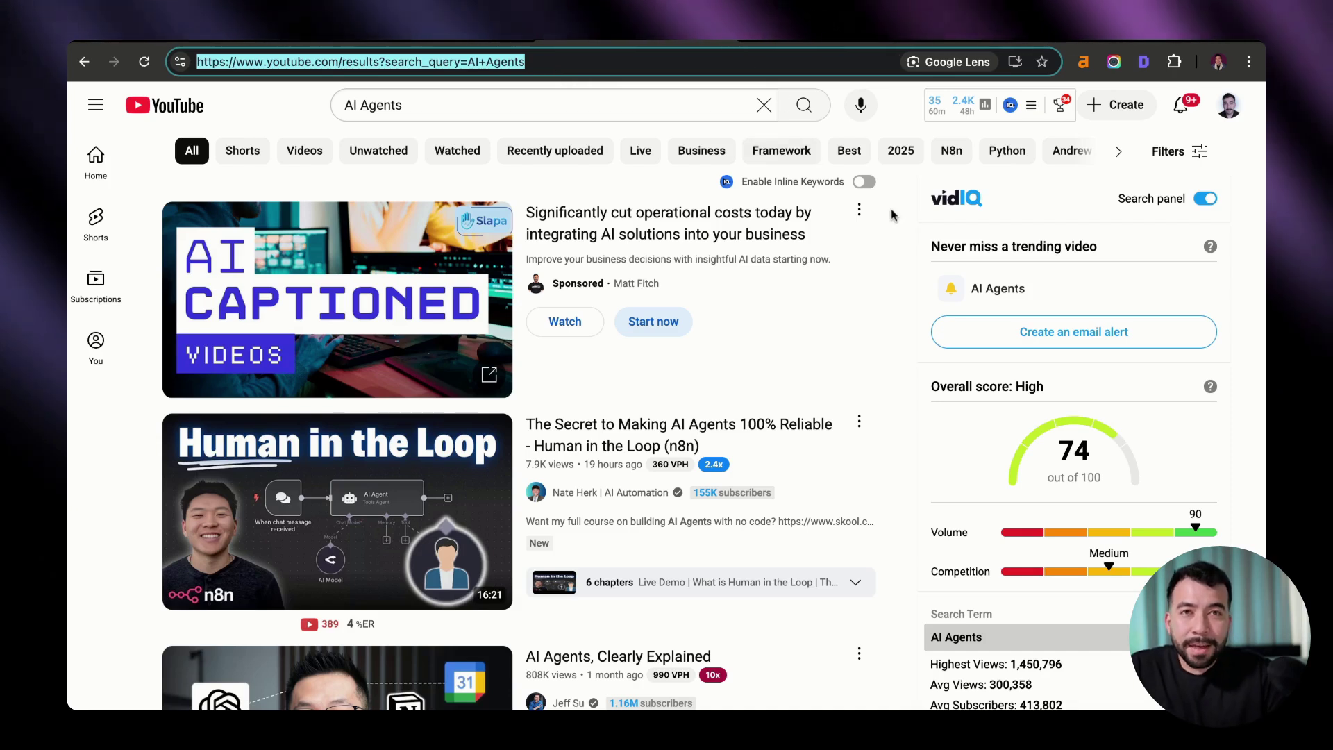
key("ctrl+Tab")
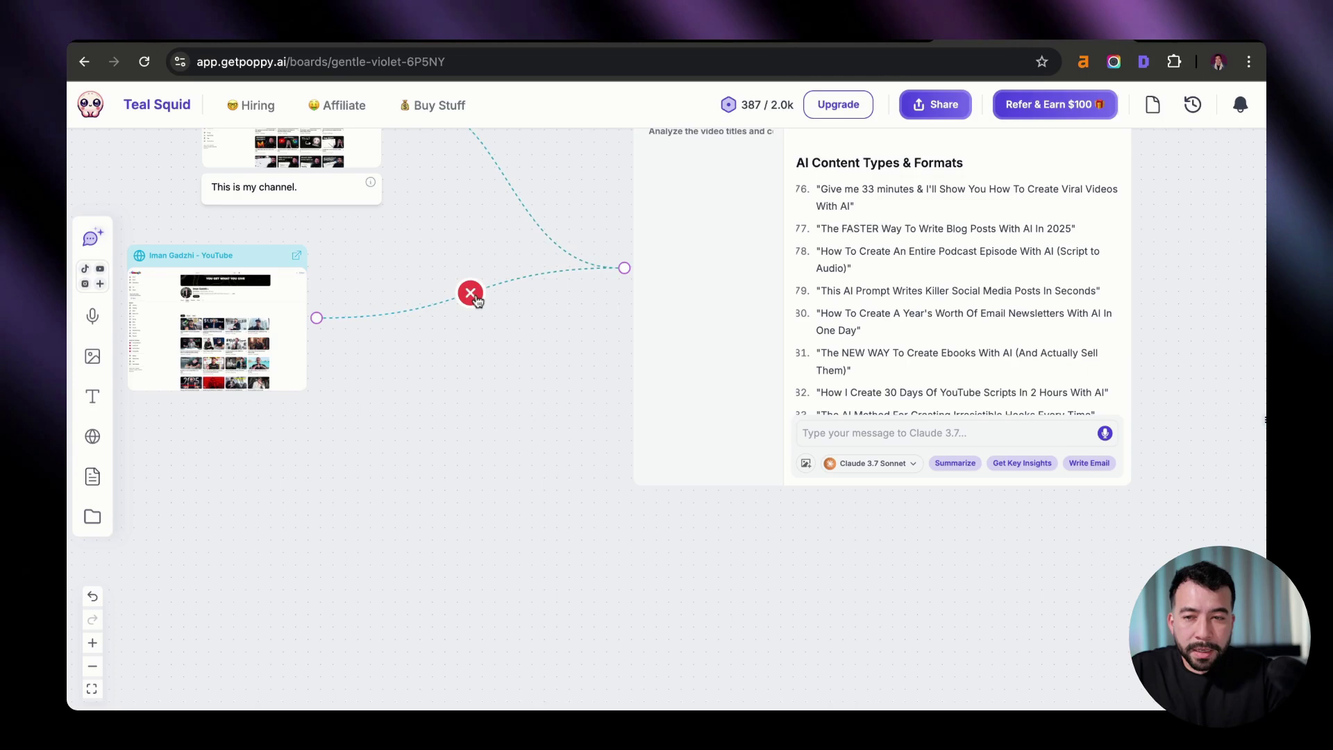
Disconnect the other creator's channel from the chat and start a new, empty conversation.
left_click(472, 294)
scroll(599, 203, "up", 3)
scroll(599, 202, "right", 3)
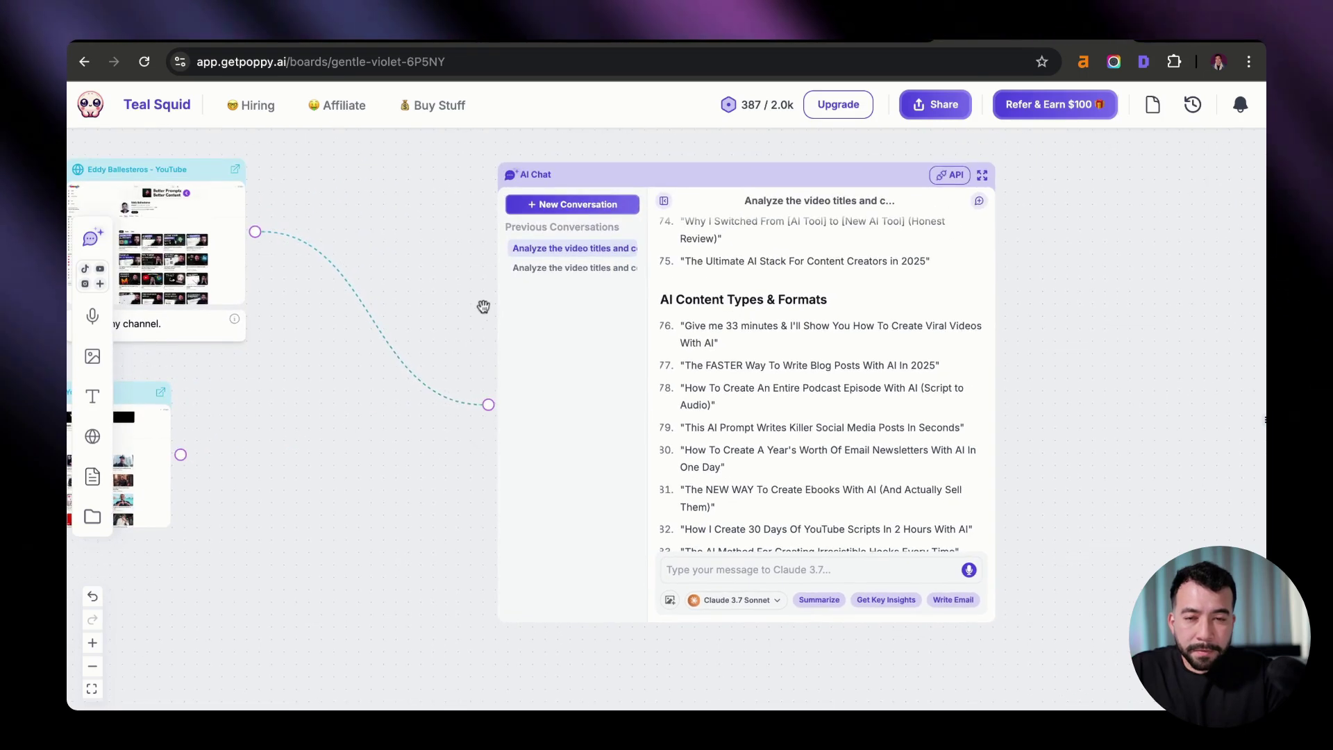
scroll(601, 203, "right", 2)
left_click(545, 201)
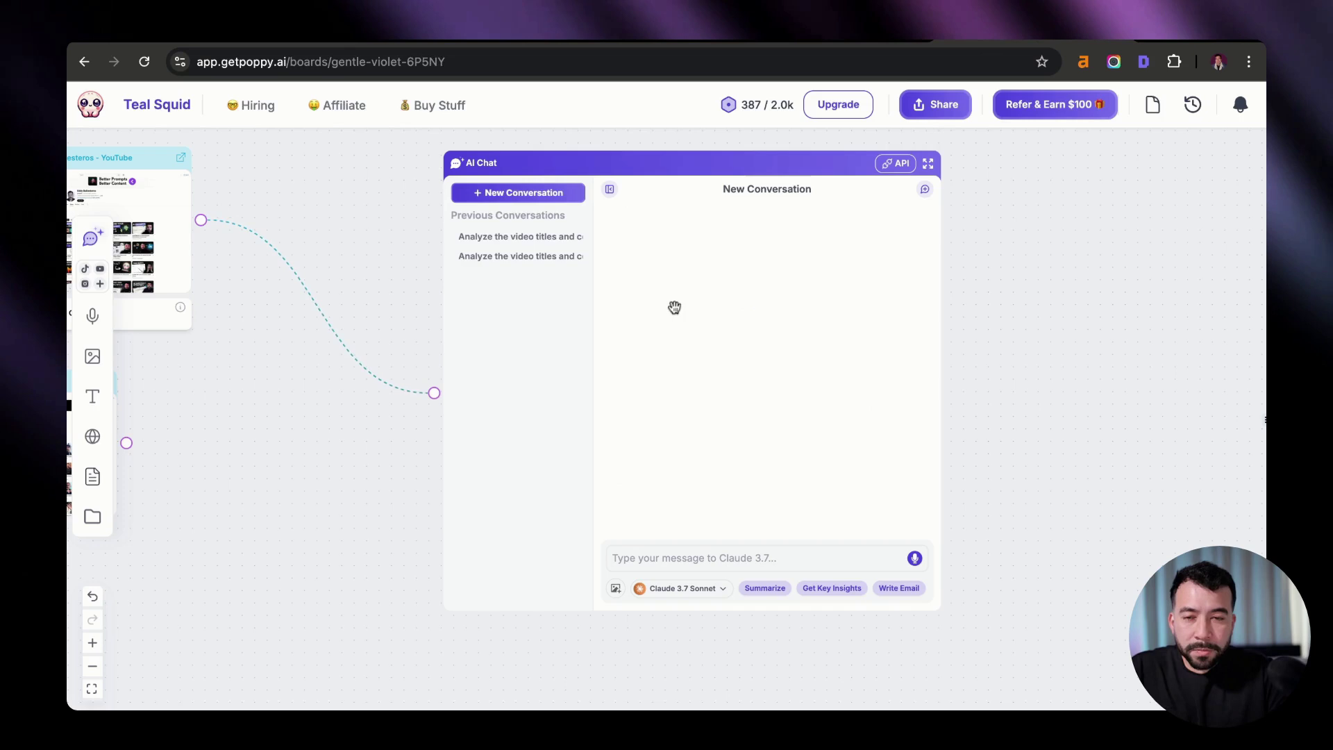
scroll(674, 308, "down", 2)
scroll(674, 308, "right", 2)
scroll(321, 449, "left", 4)
scroll(321, 450, "down", 2)
Paste the AI Agents search URL as a board node, placed beneath the channel card.
left_click_drag(398, 222, 283, 390)
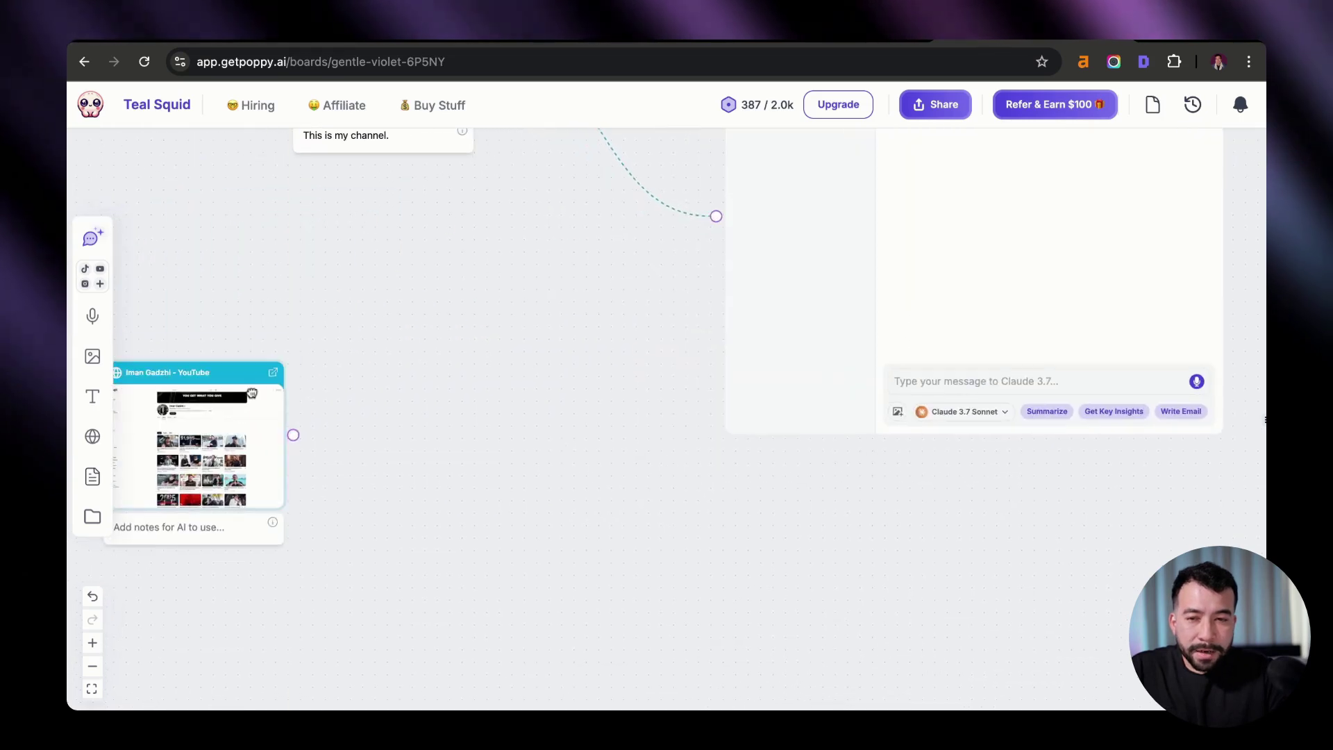
key("super+v")
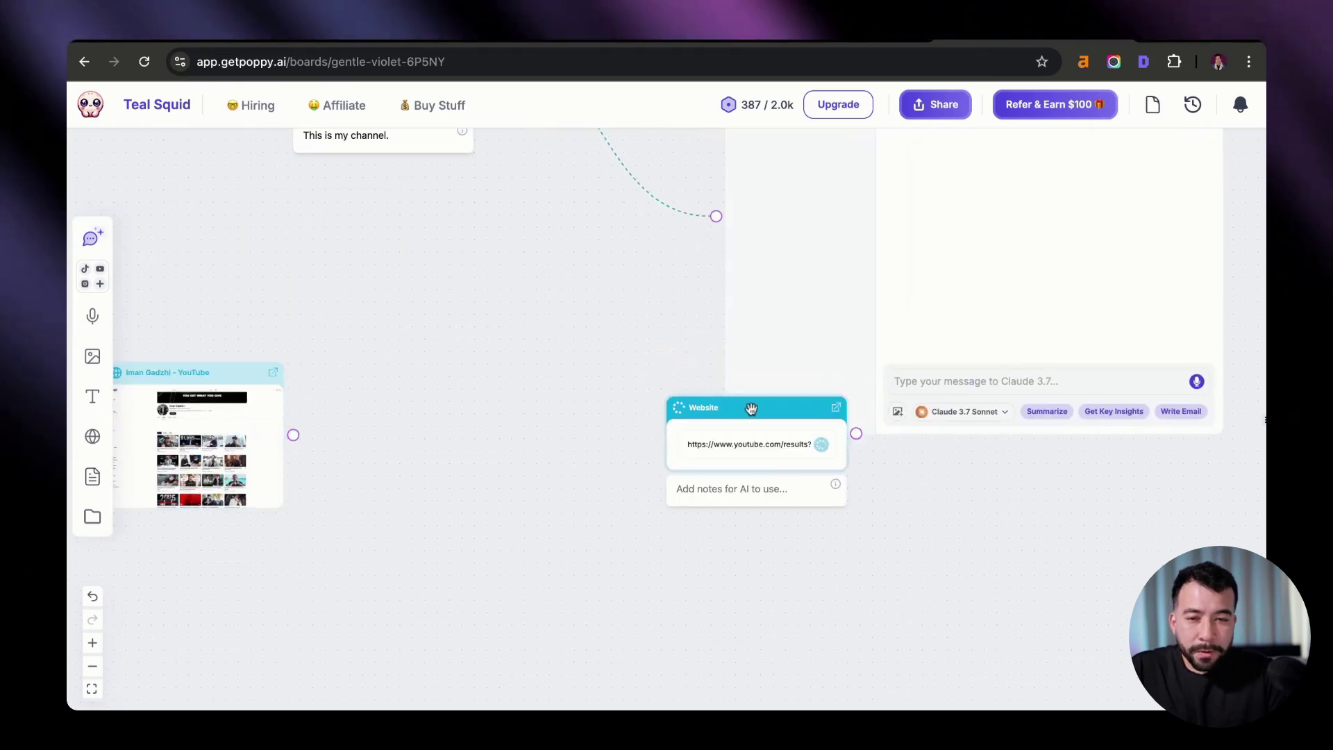
left_click_drag(751, 409, 371, 221)
scroll(492, 375, "up", 2)
scroll(492, 376, "right", 1)
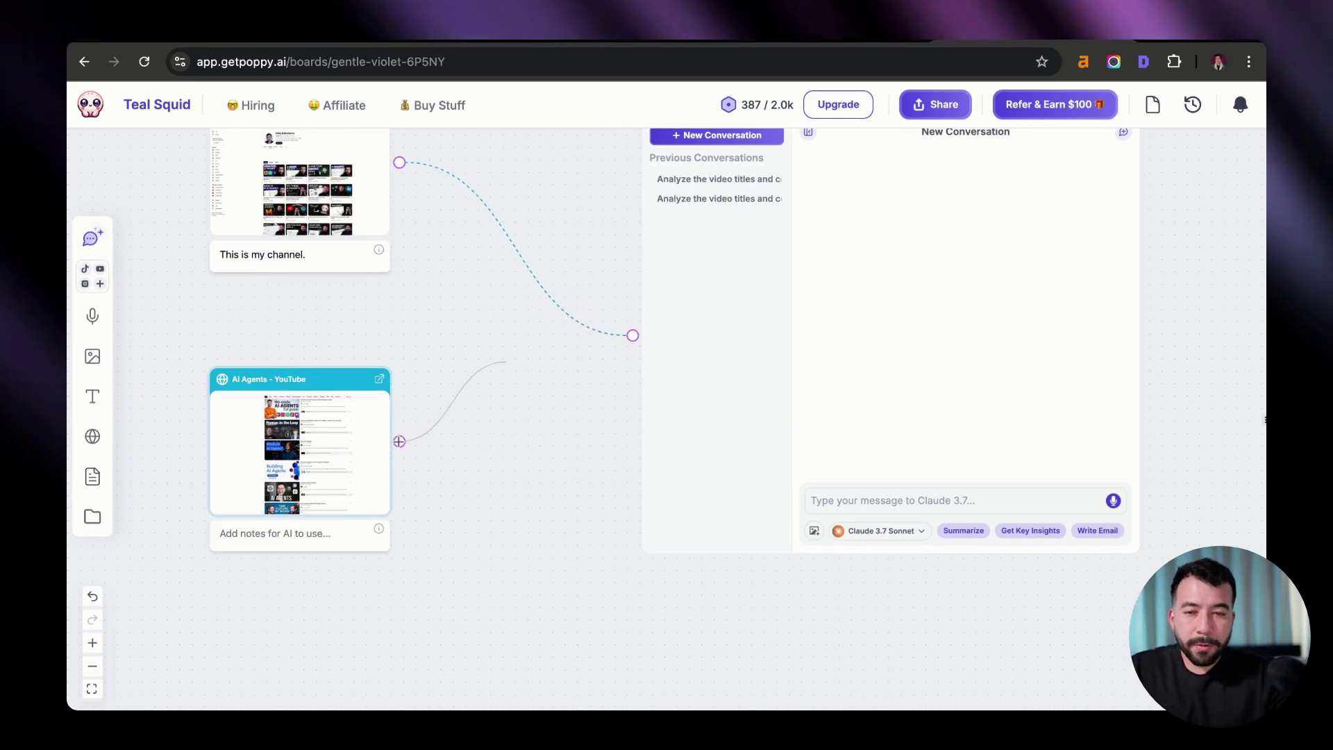
scroll(625, 298, "right", 3)
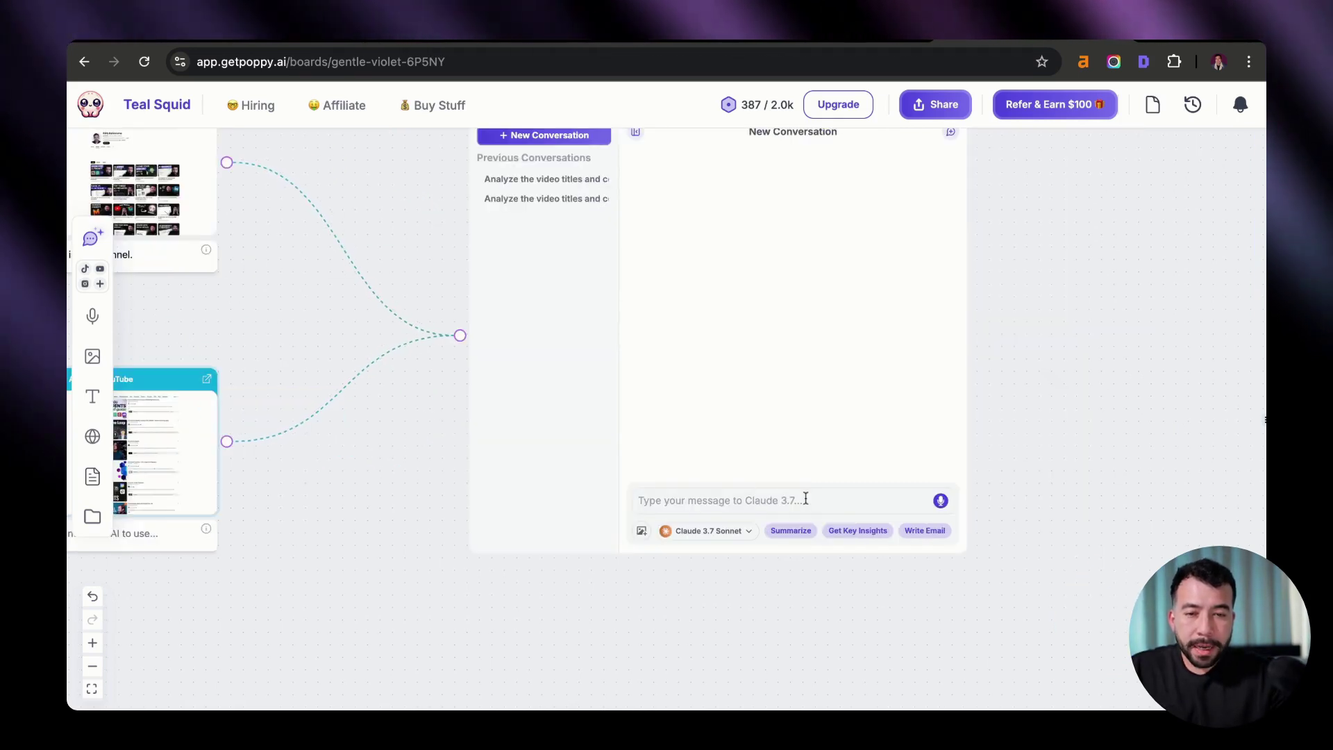
Send Claude the prompt 'Analyze these search results and identify what's trending'.
left_click(737, 499)
type("Analyze these search results and identify what's trending")
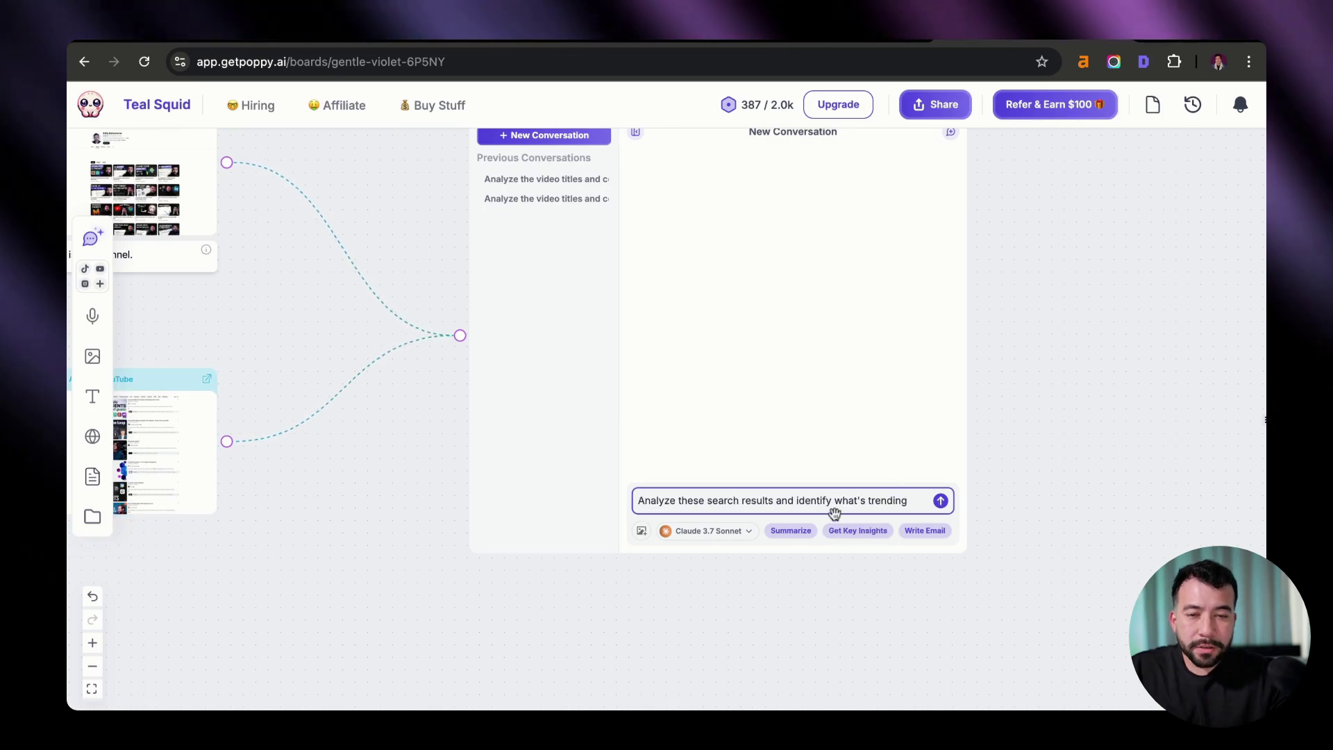
key("Return")
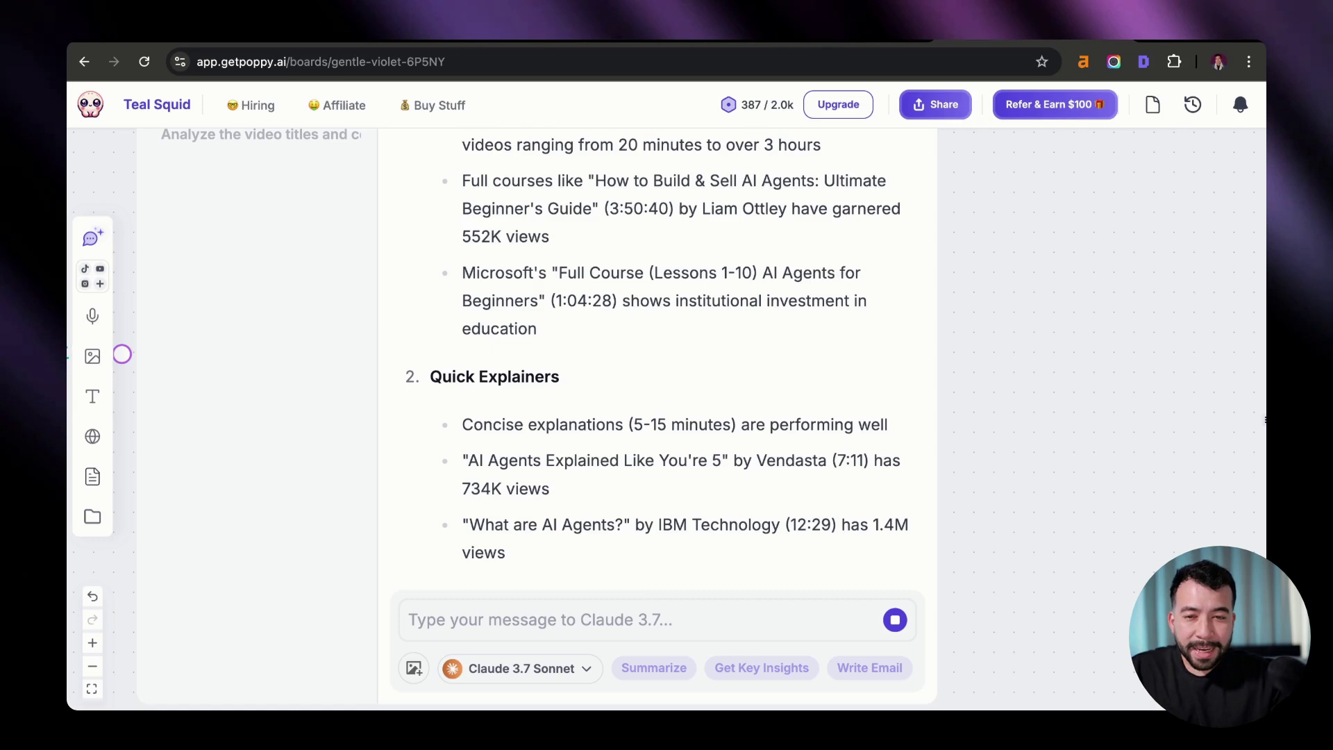
Read the trend analysis down to how the channel's recent videos fit broader AI trends.
left_click_drag(476, 282, 730, 334)
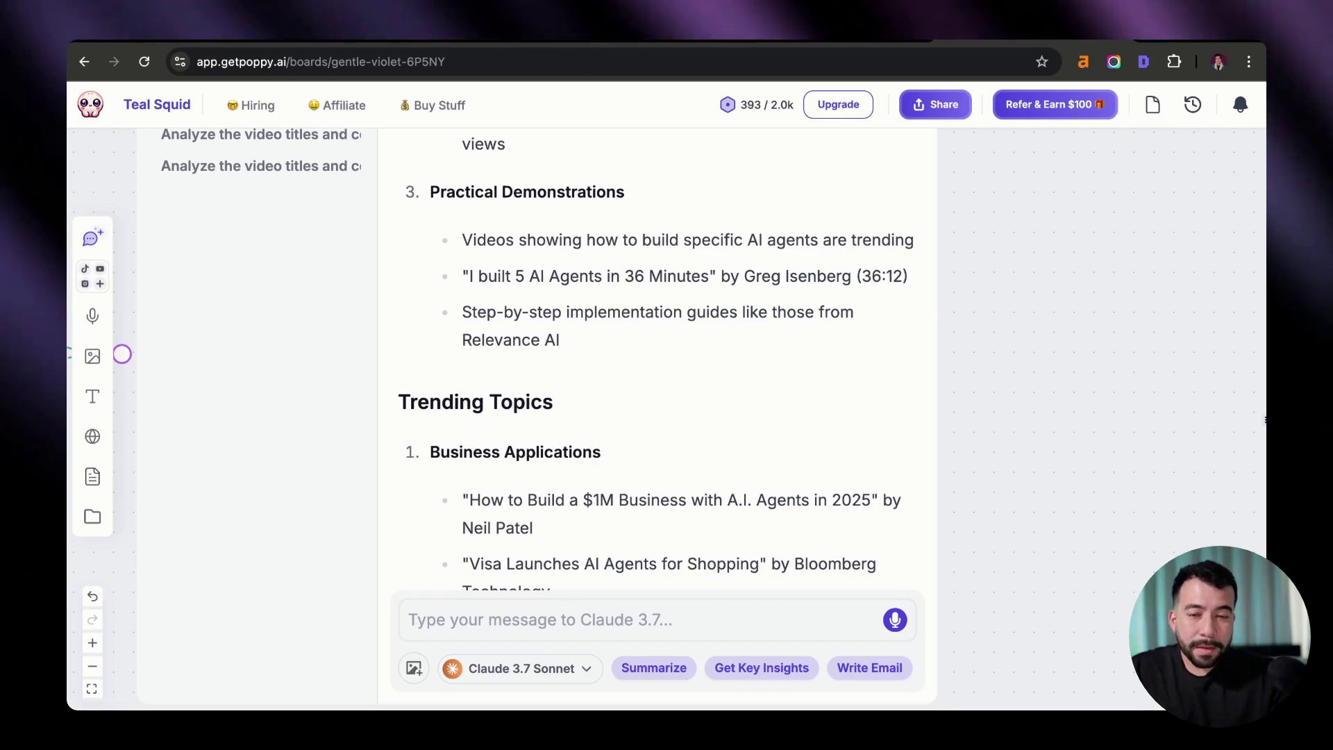
scroll(656, 357, "down", 3)
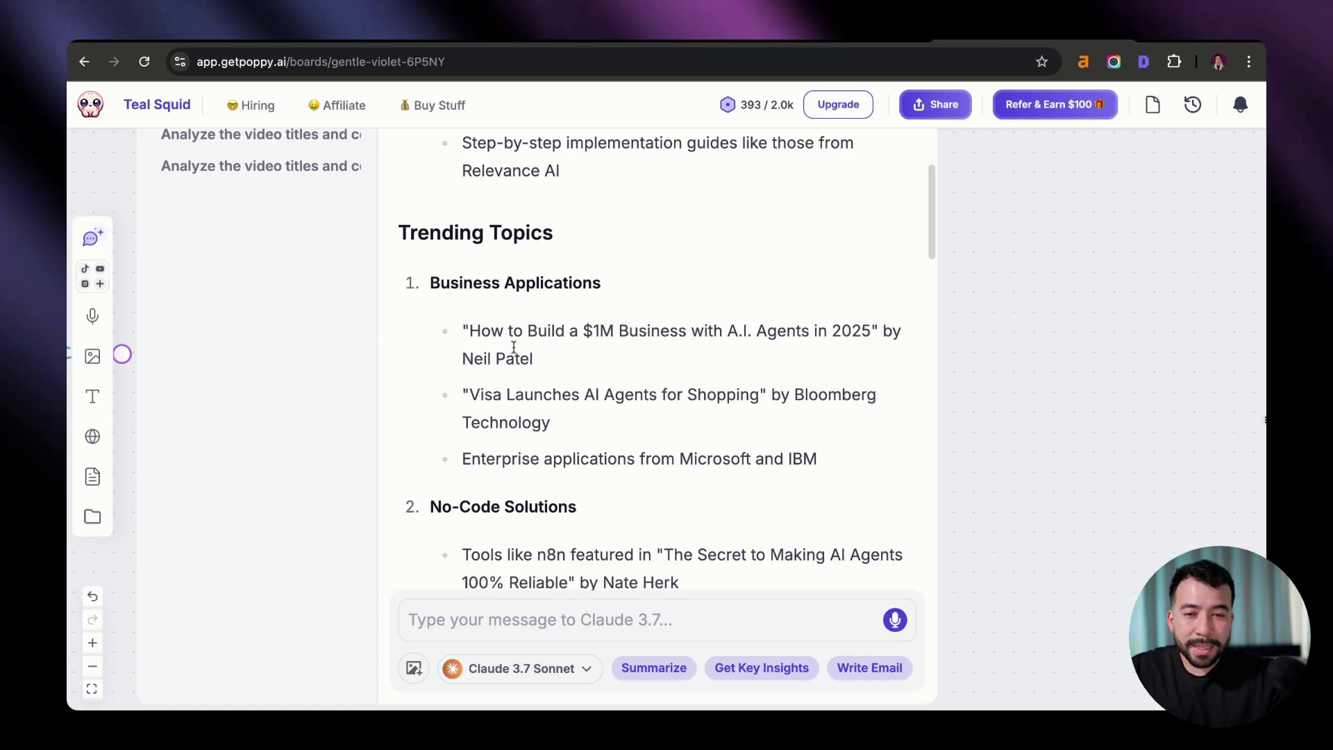
left_click_drag(467, 331, 694, 331)
left_click(723, 348)
scroll(709, 364, "down", 2)
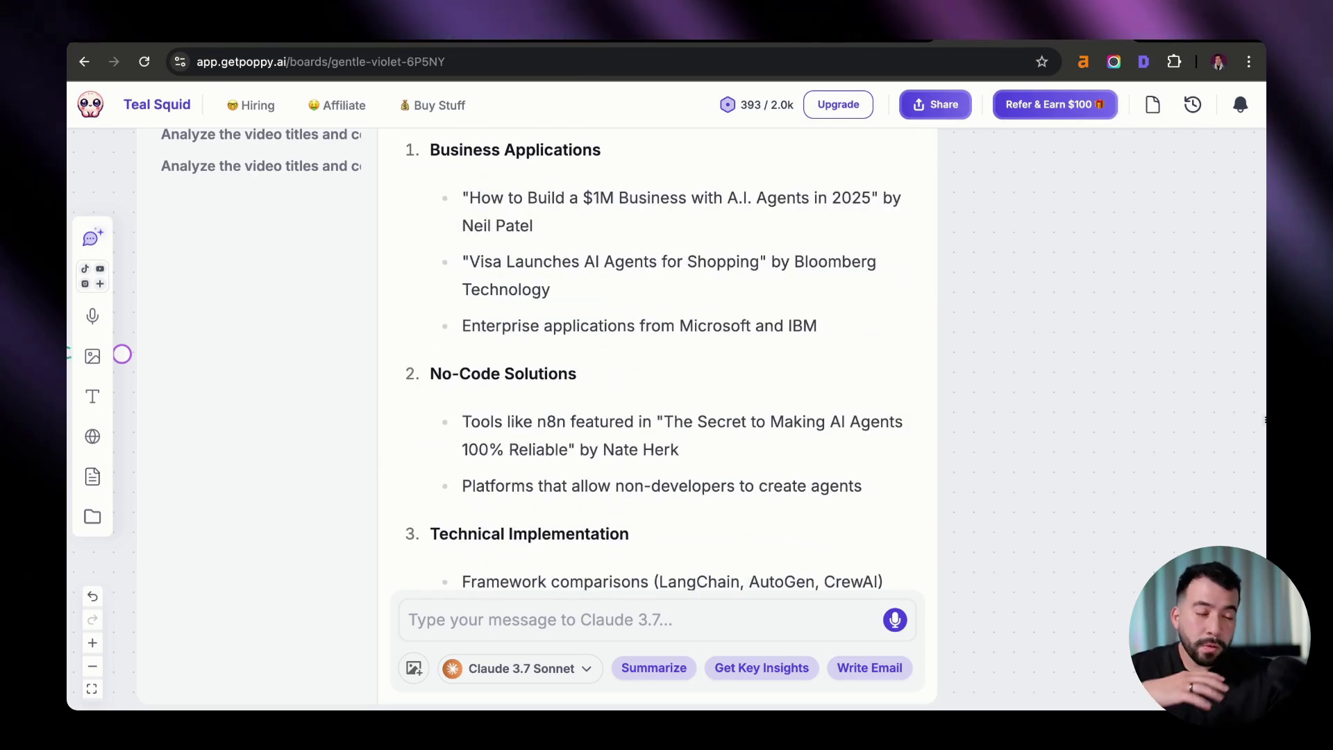
scroll(656, 358, "down", 10)
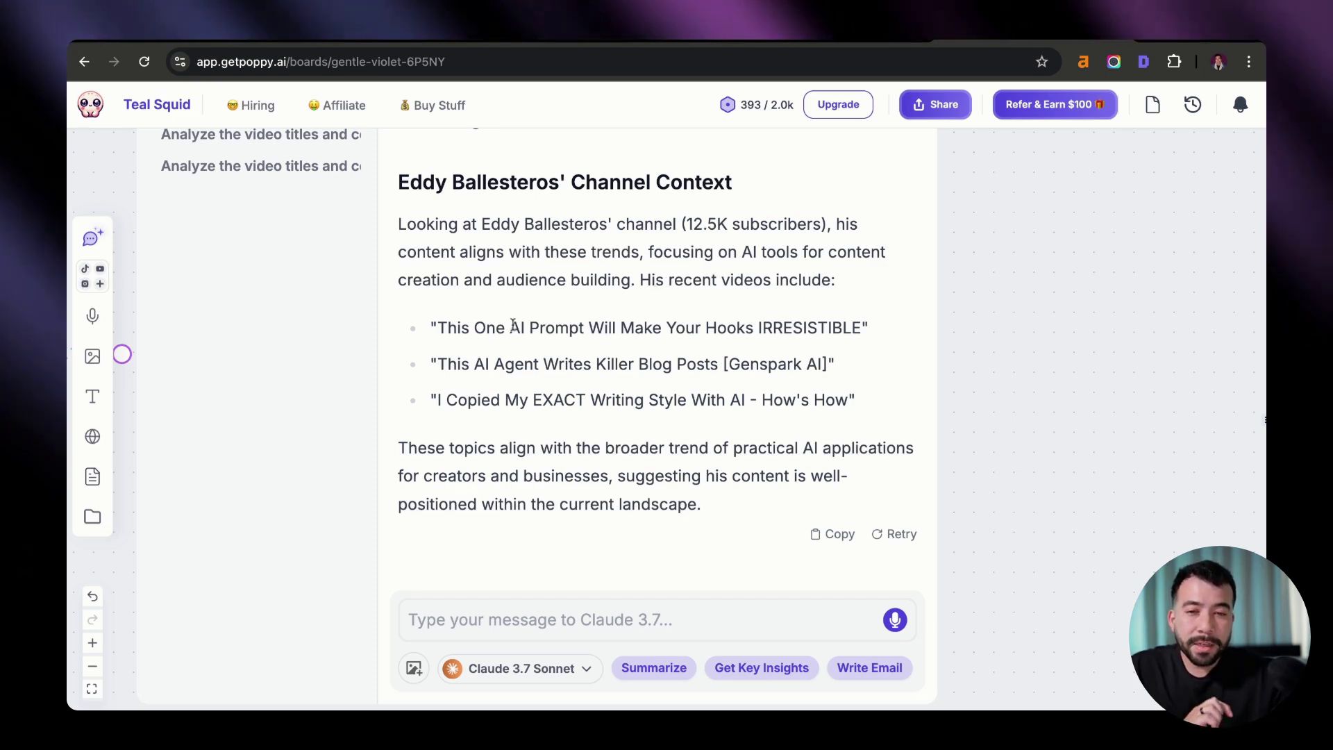
left_click_drag(482, 327, 600, 414)
left_click(600, 420)
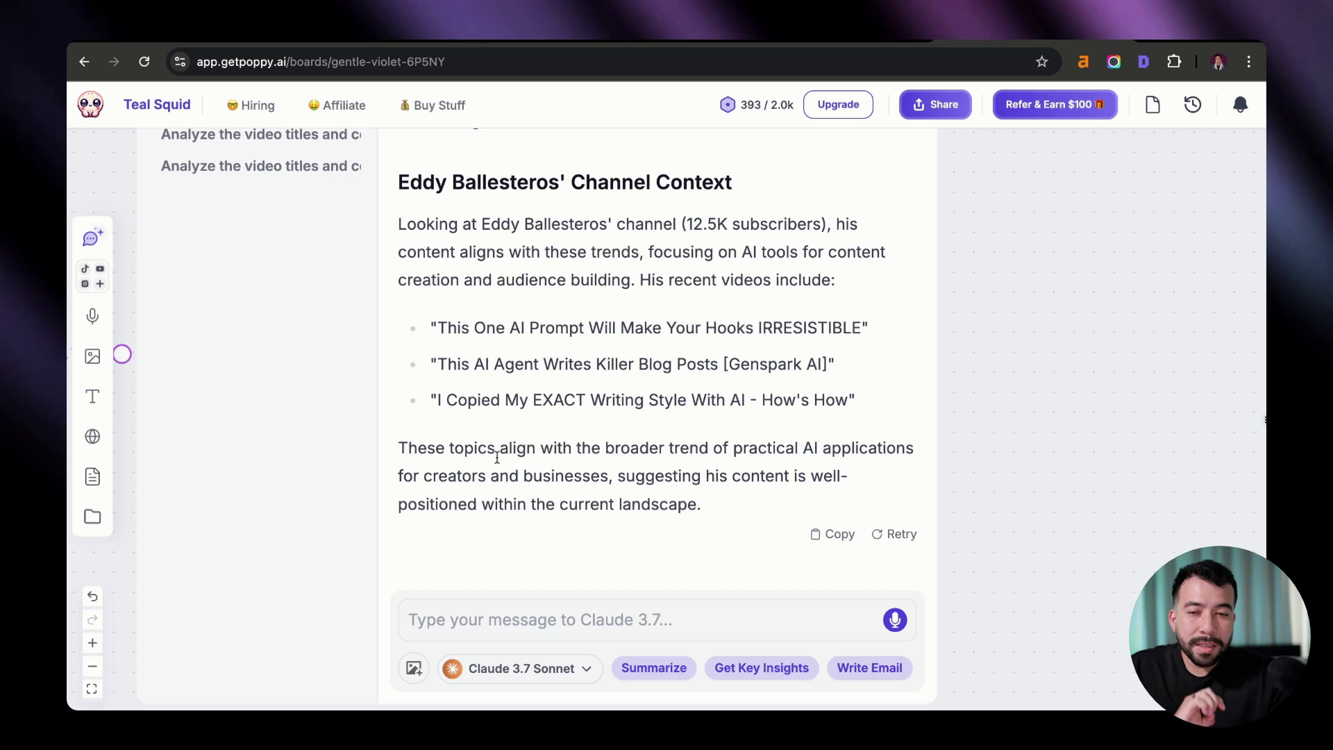
left_click_drag(497, 451, 759, 451)
left_click(760, 455)
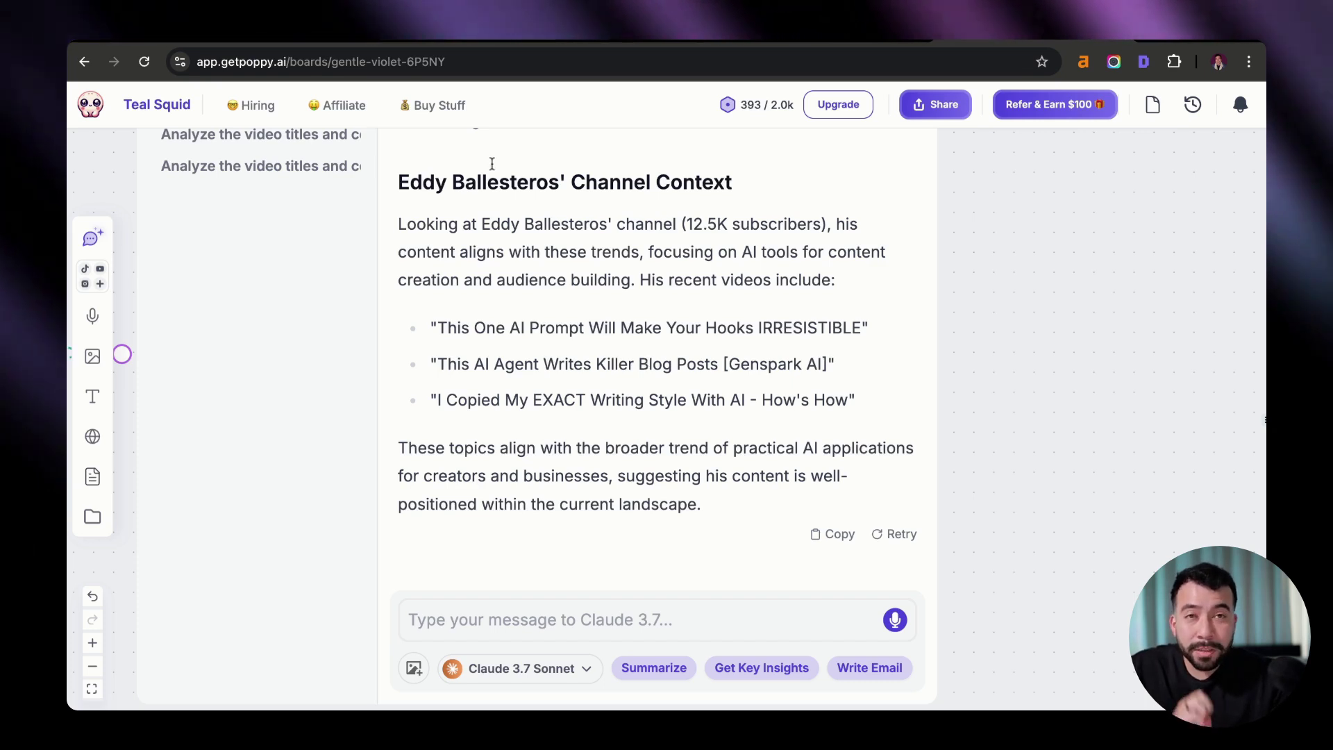
Ask for title variations that fit my channel, based on the URL search results.
left_click(732, 609)
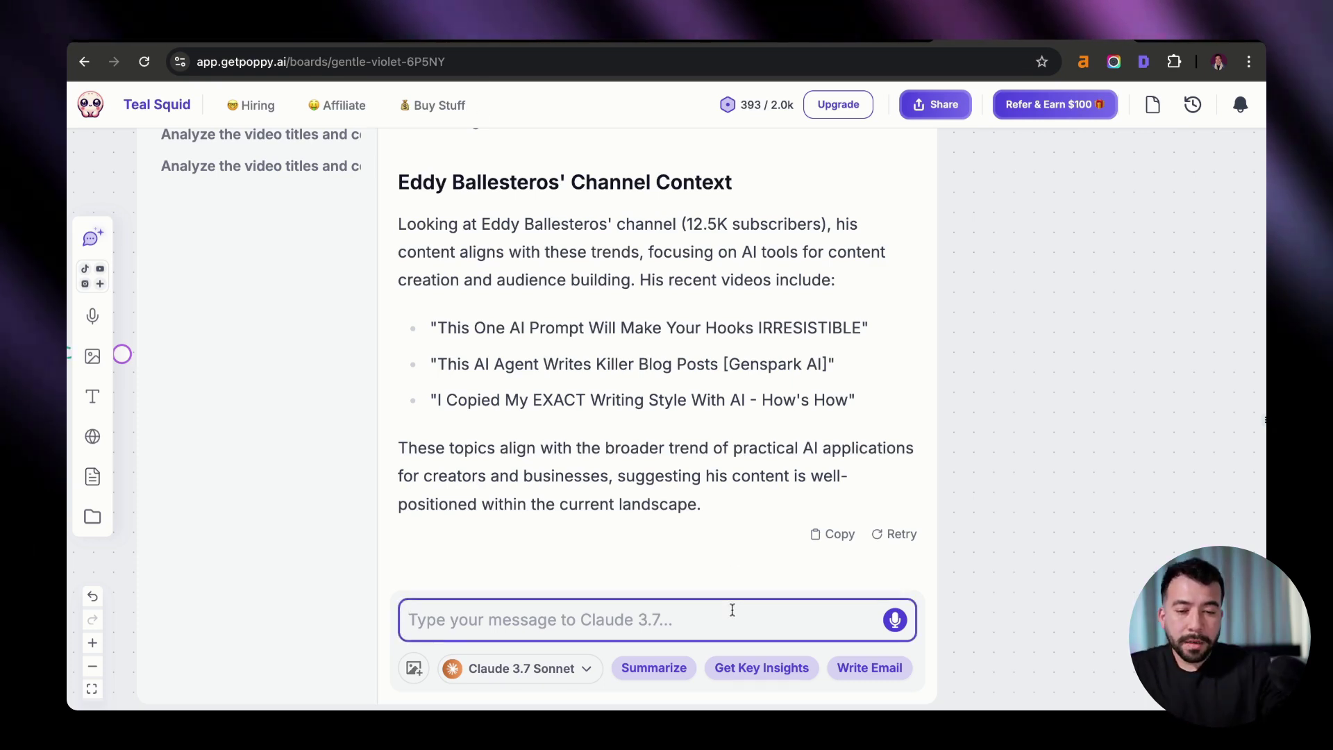
type("Give me title va")
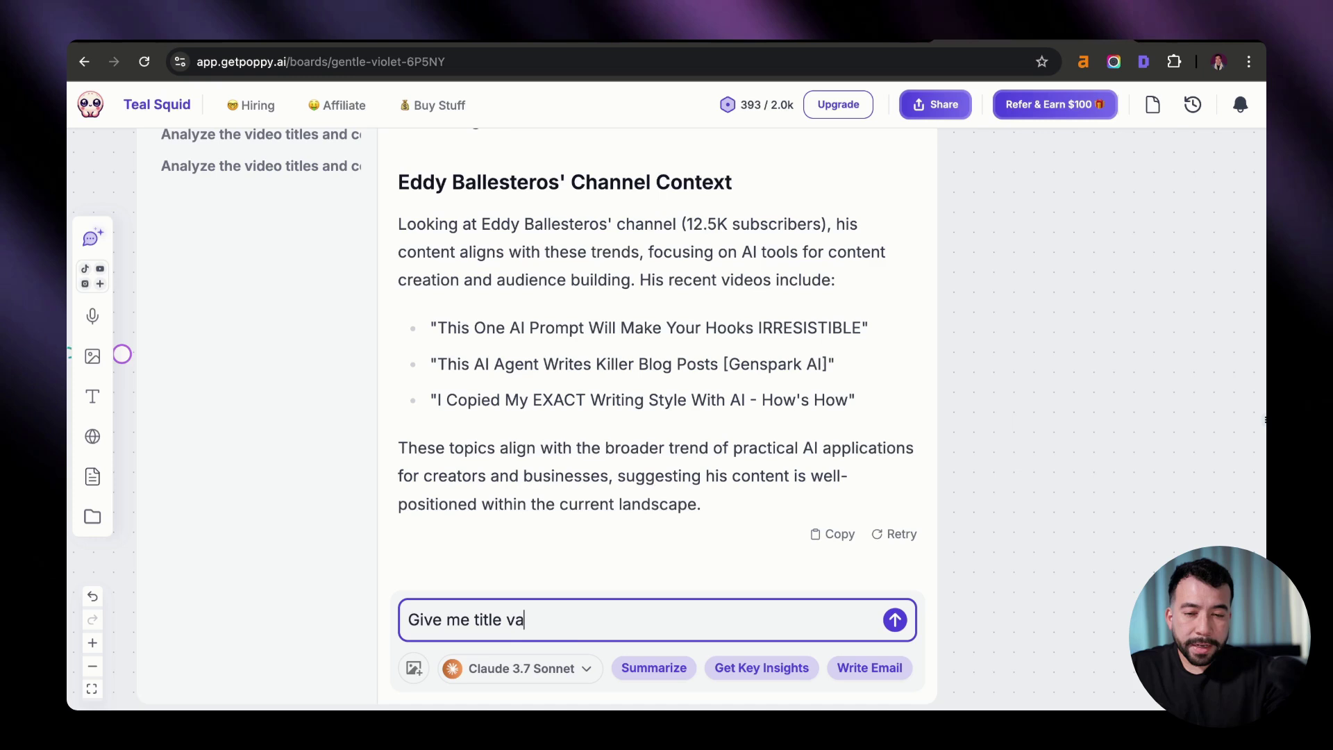
type("riations that would fit well for my channel b")
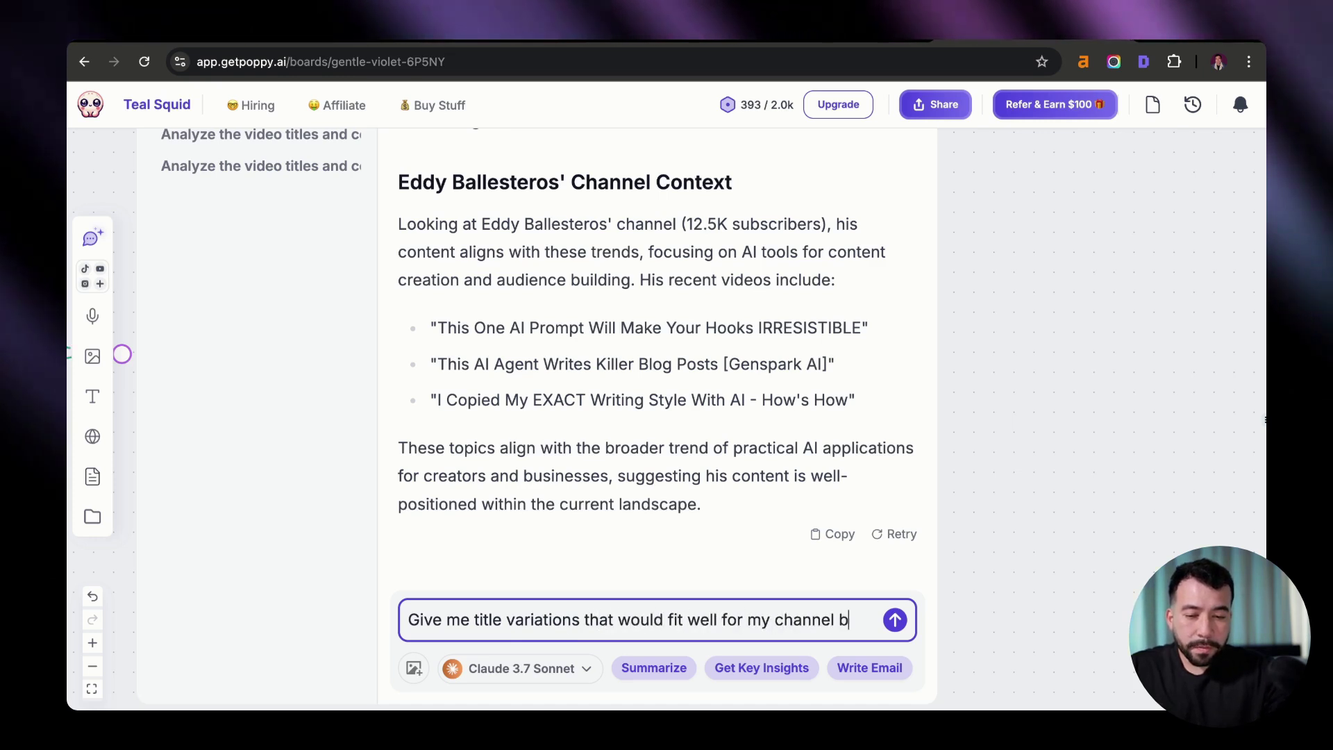
type("ased on the url")
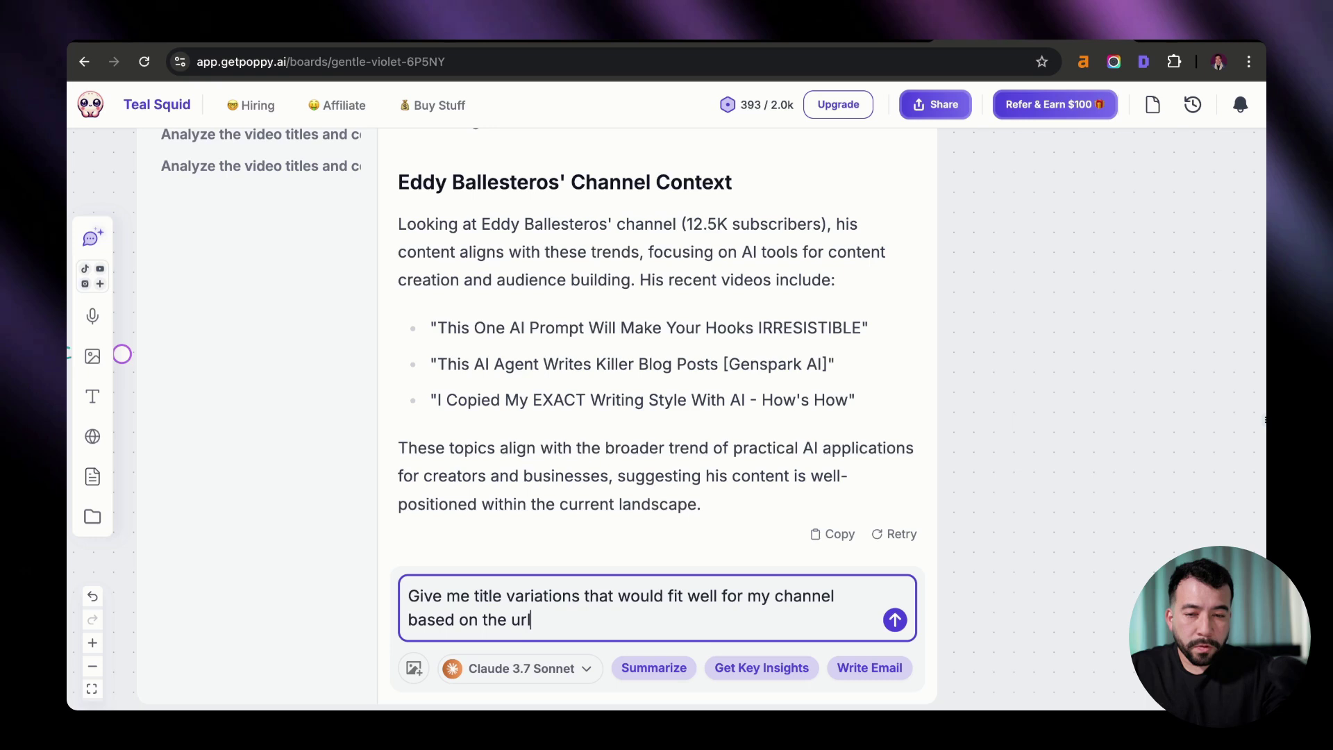
type(" search results we find.")
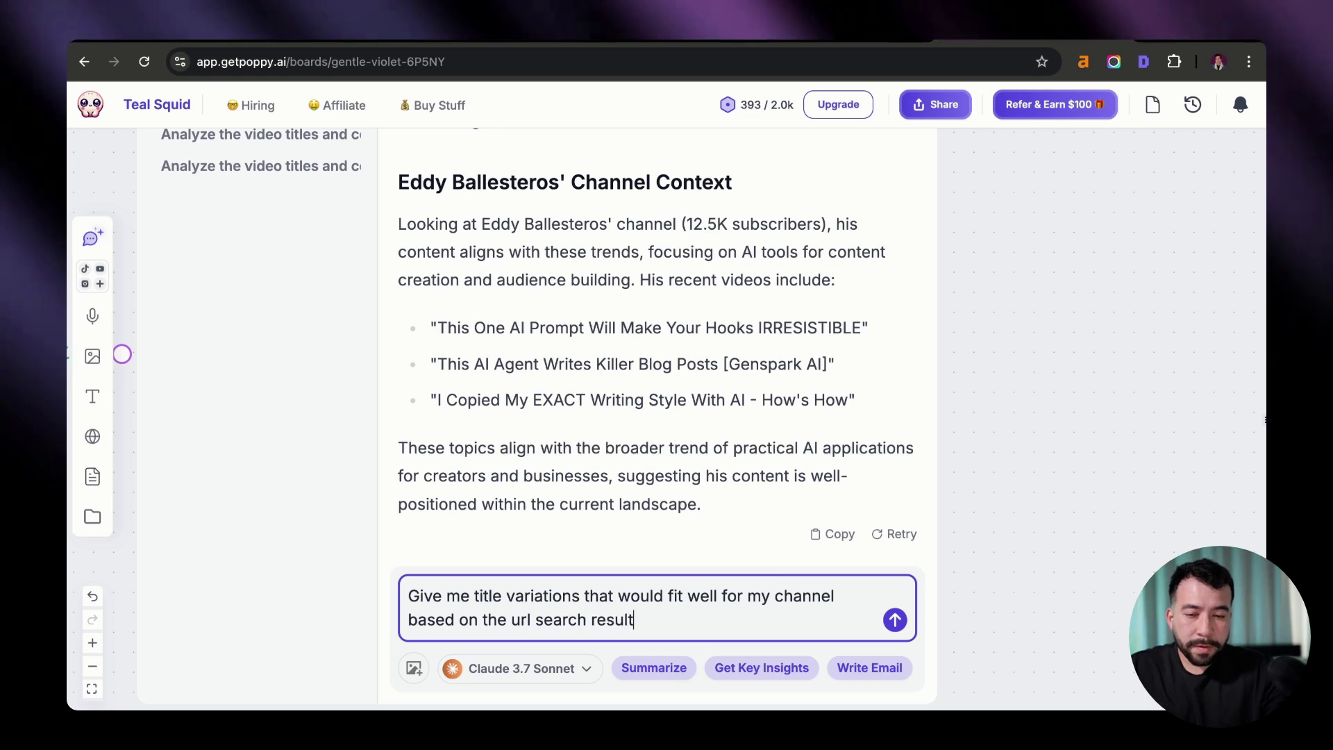
key("Return")
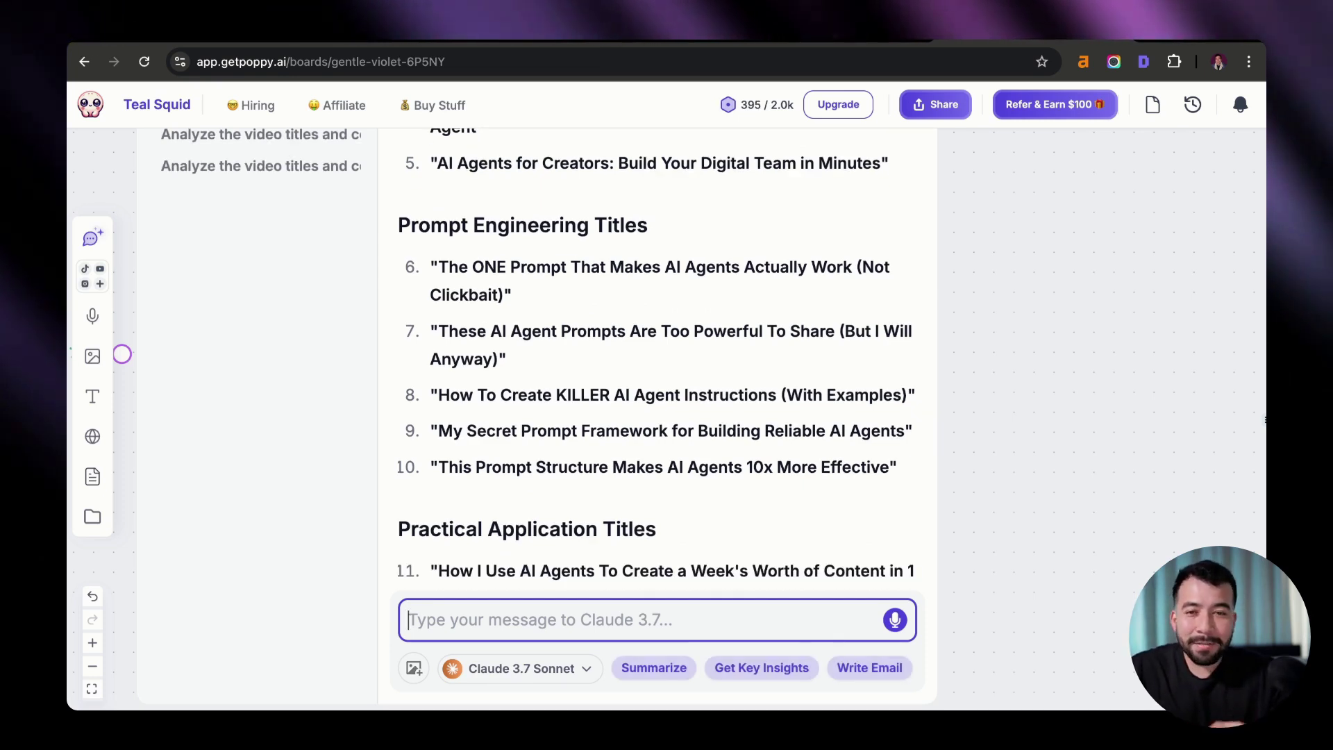
Scroll the categorized titles through Comparison/Review, Business-Focused and Tutorial-Style sections, up to 27.
scroll(657, 361, "down", 3)
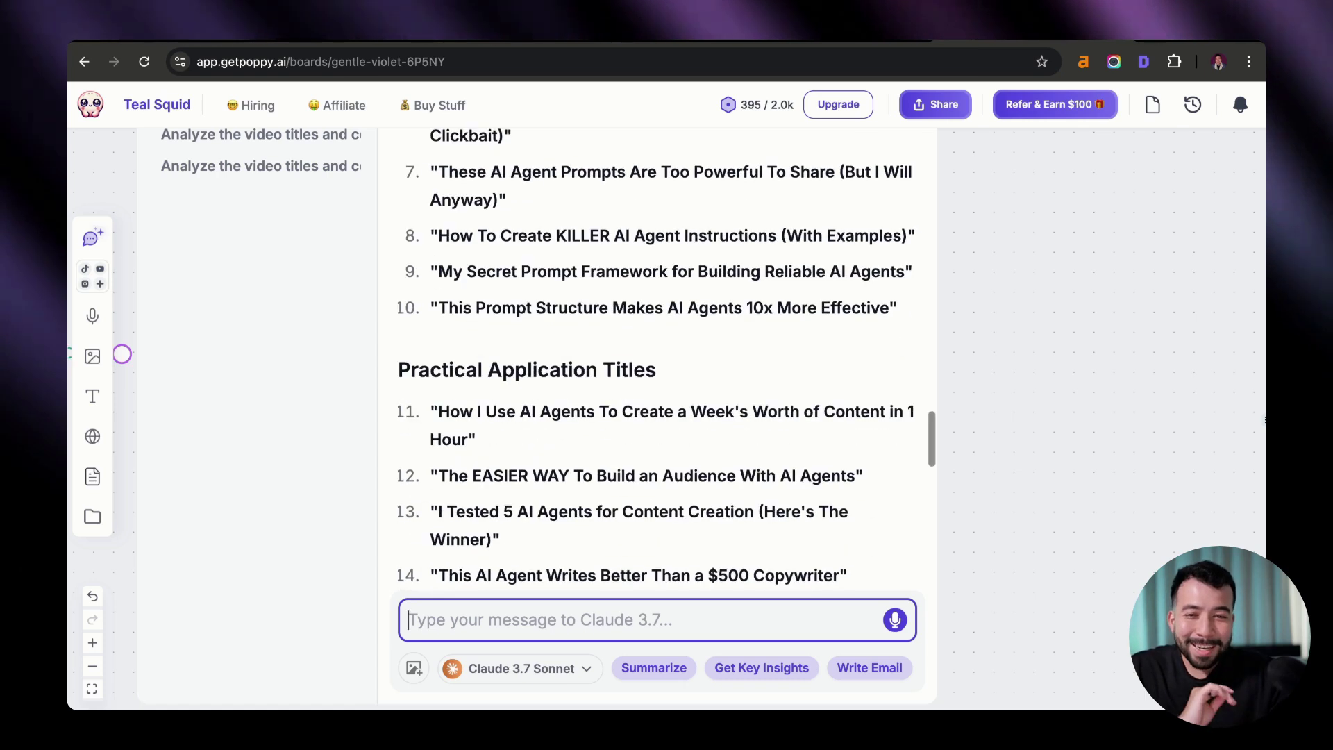
scroll(567, 411, "down", 2)
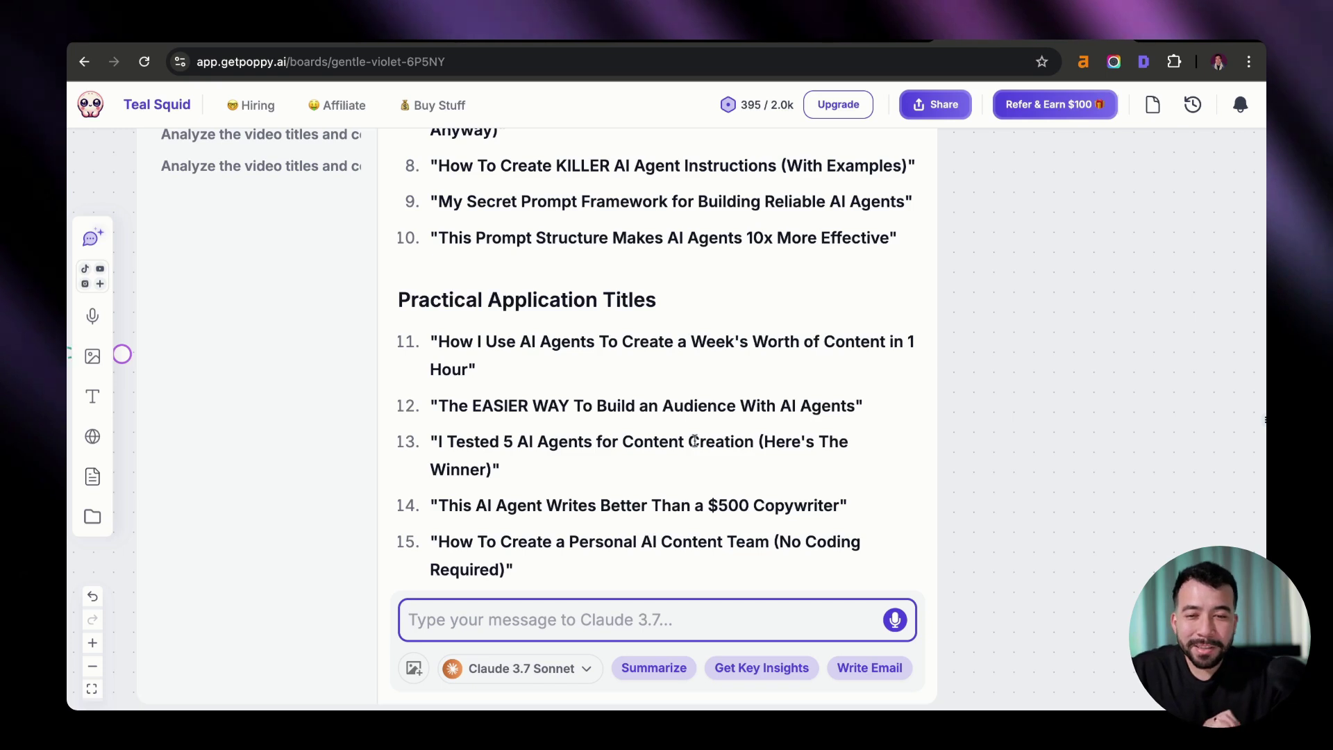
scroll(694, 441, "down", 2)
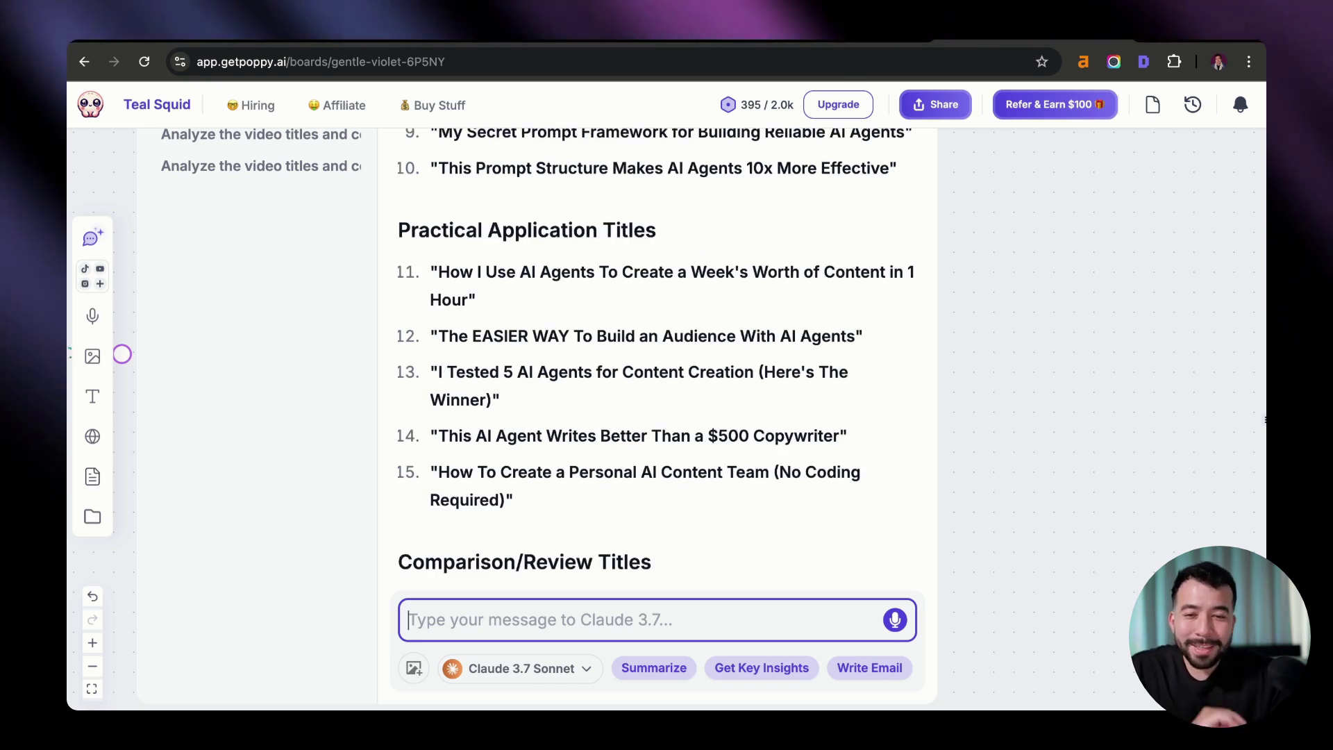
scroll(656, 361, "down", 5)
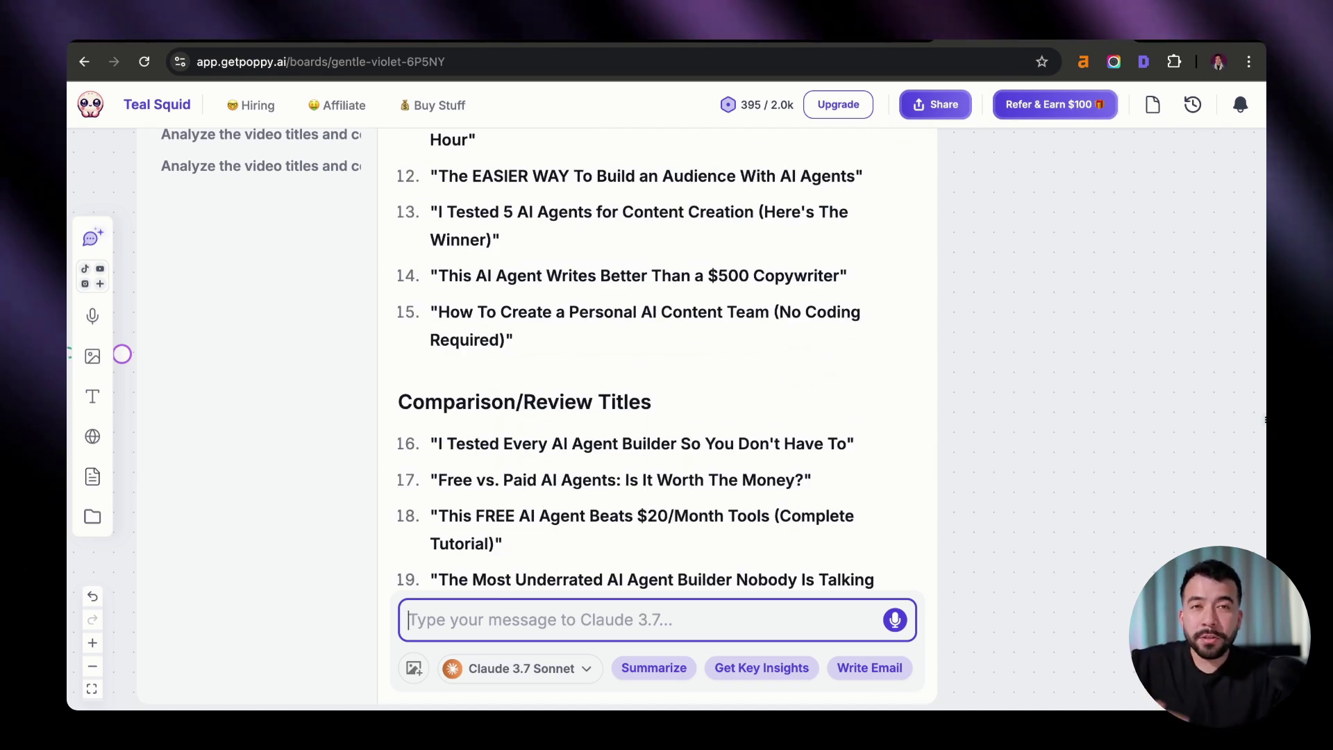
scroll(656, 361, "down", 15)
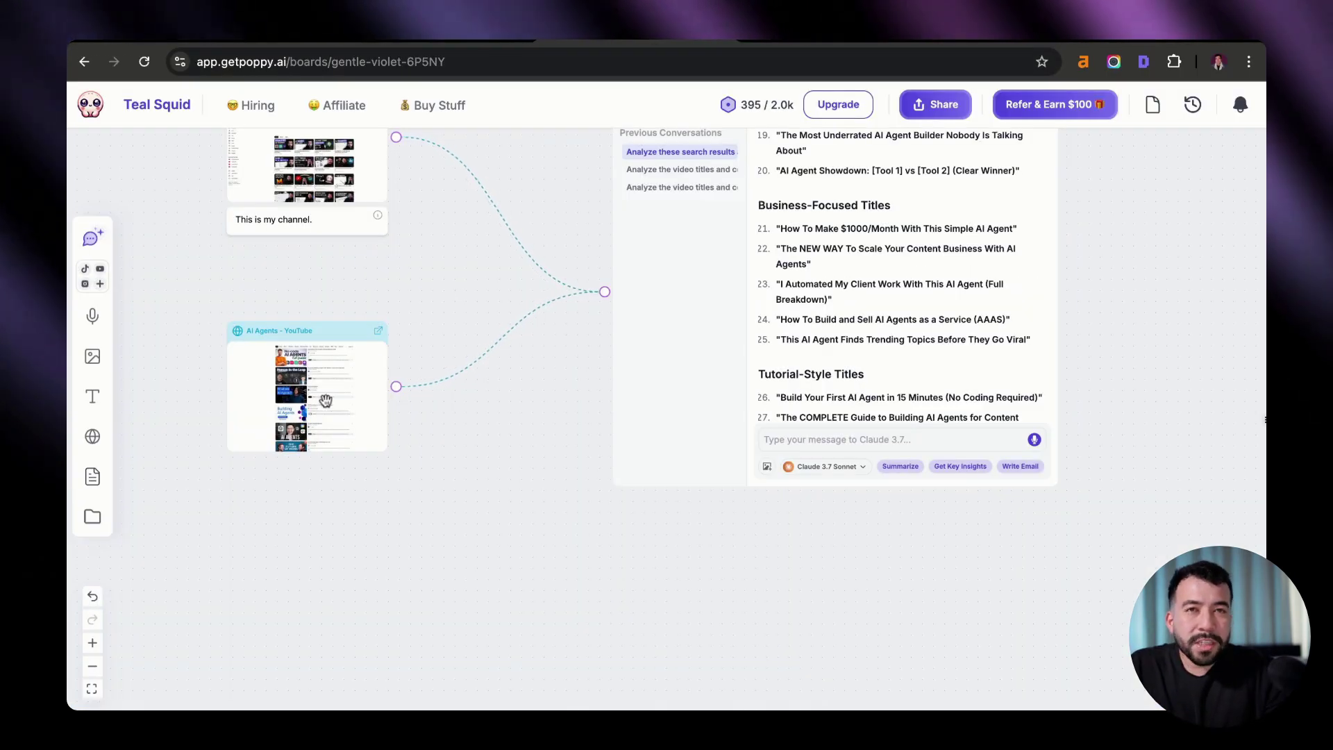
Delete the AI Agents - YouTube node and start a fresh chat conversation.
left_click(326, 401)
key("BackSpace")
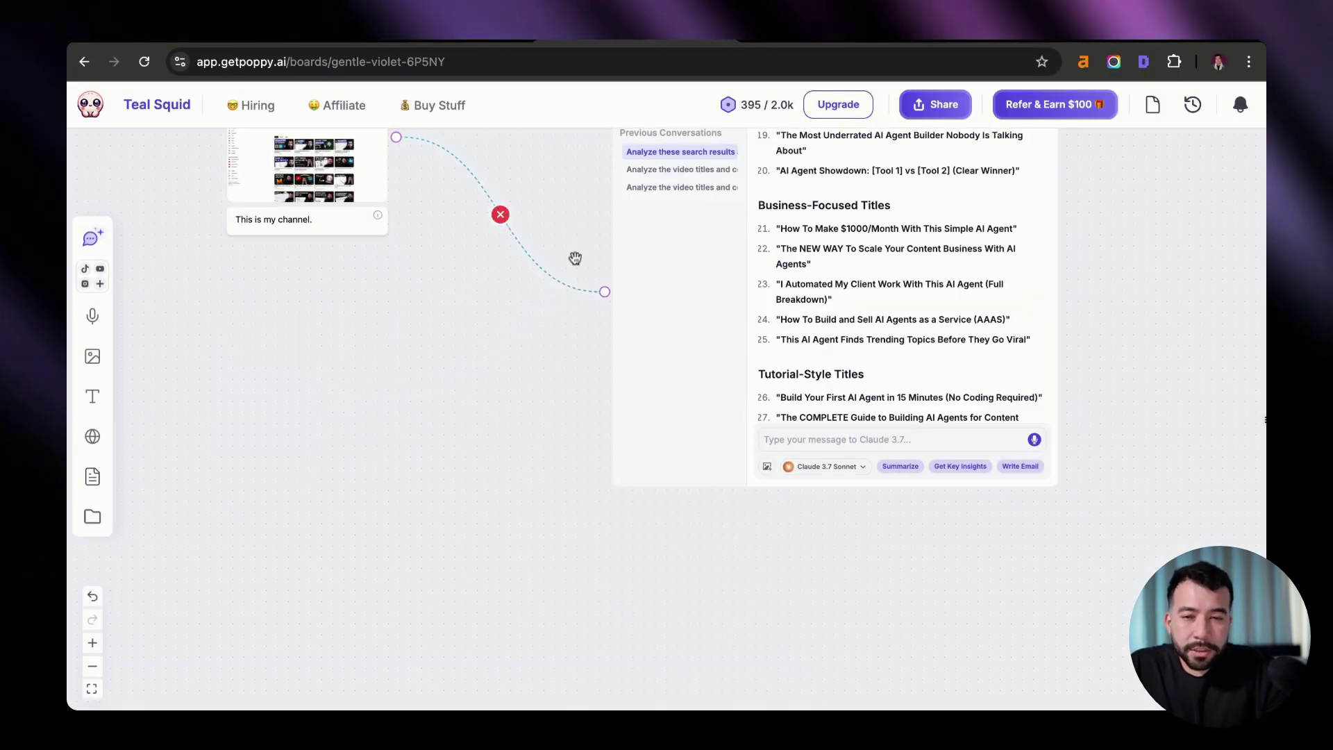
left_click_drag(575, 258, 515, 285)
left_click(636, 184)
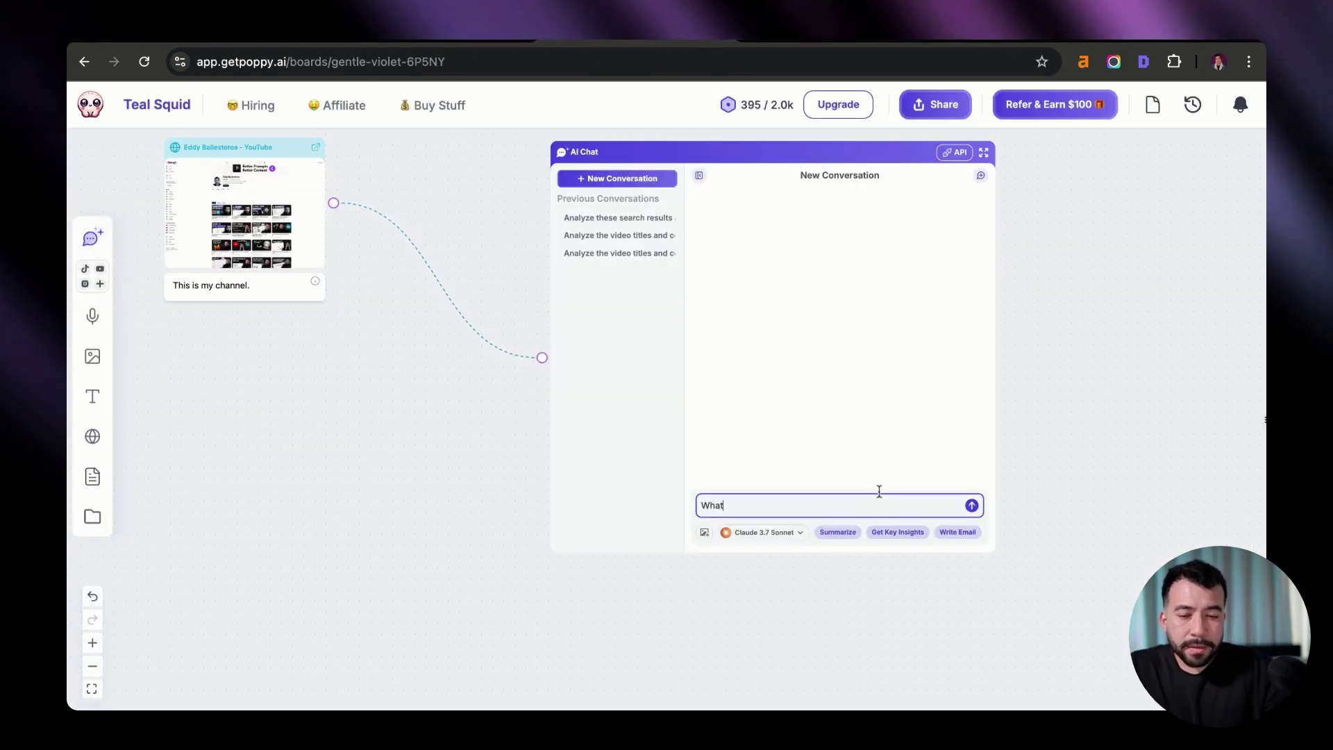
Ask which current videos perform best and why, then select the 10-new-video-ideas prompt.
type("What are my currrent high")
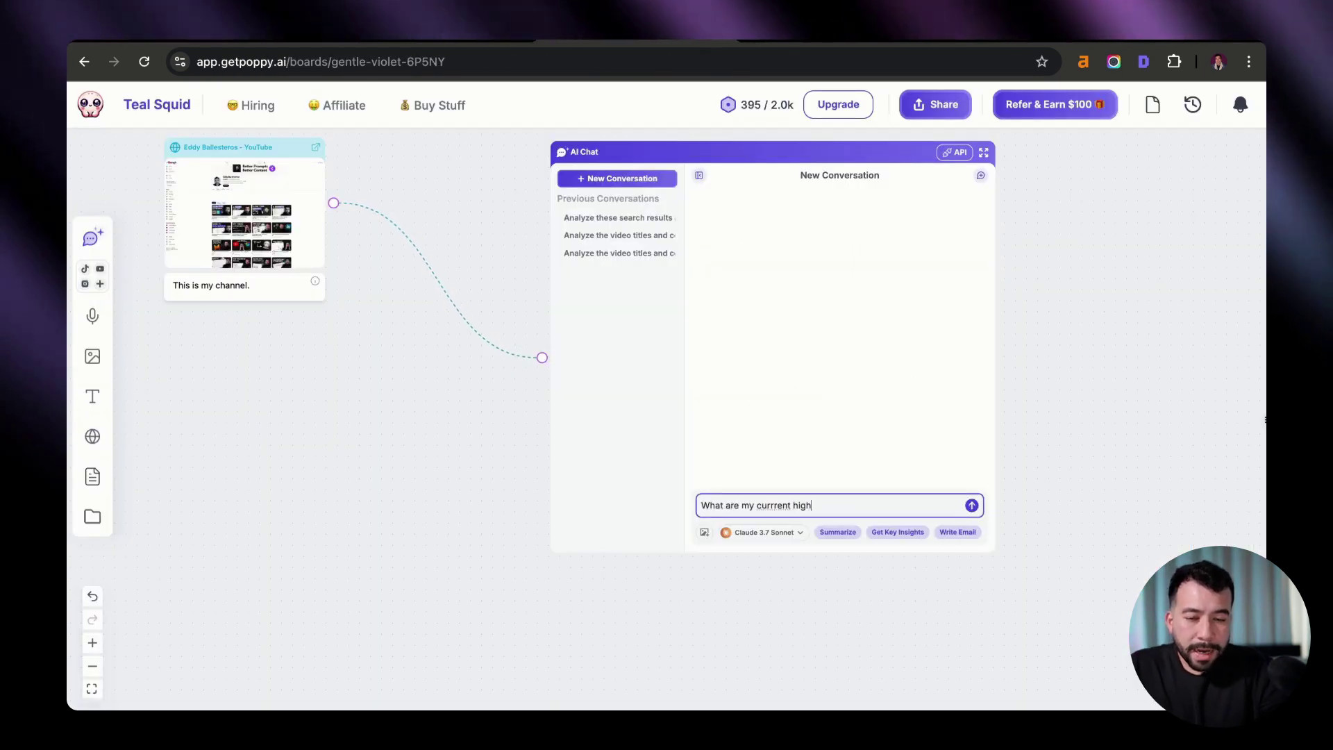
type("est perfomring videos and w")
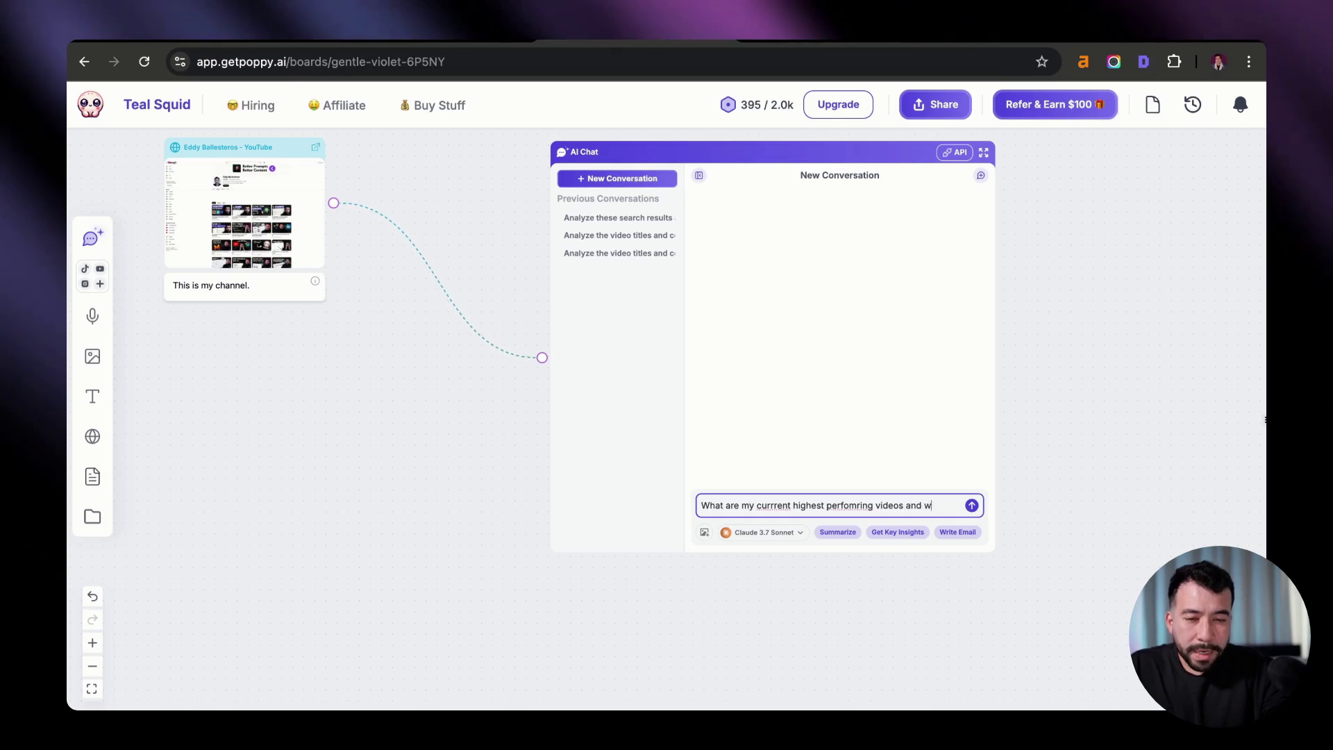
type("hy")
key("Return")
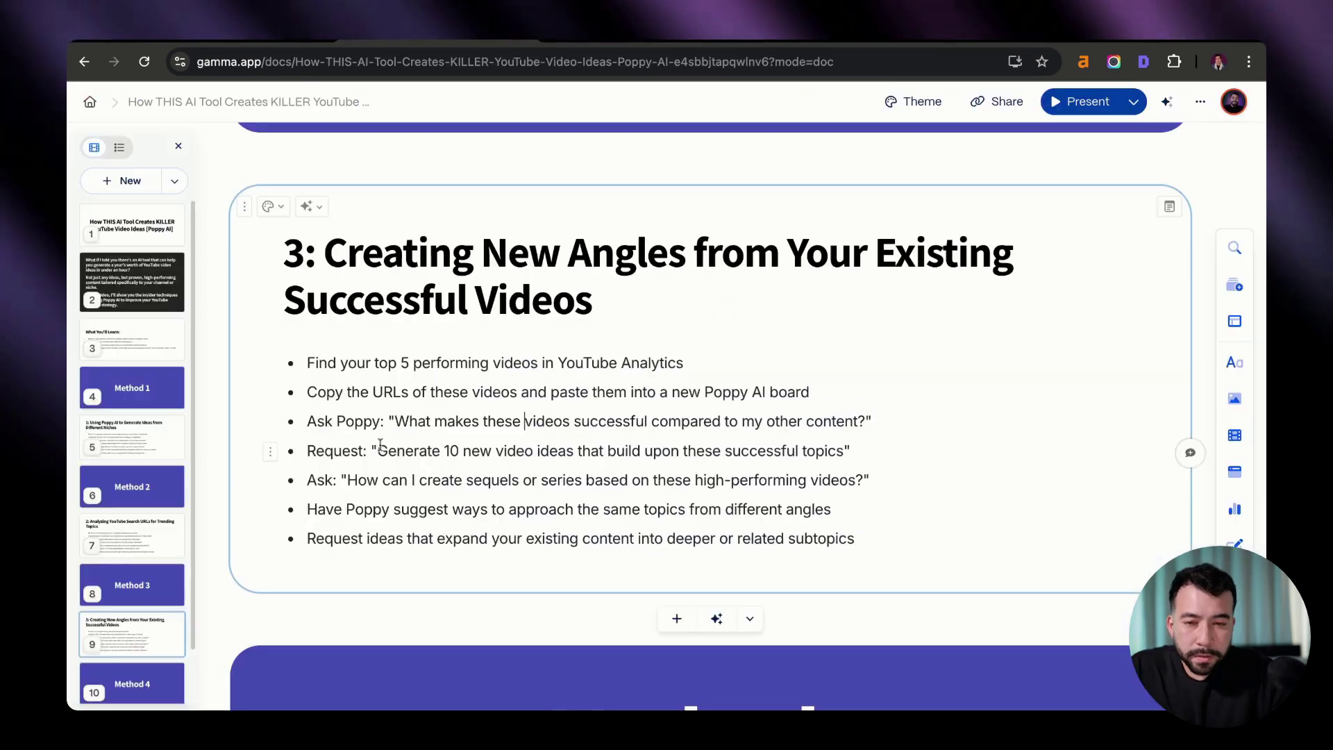
left_click_drag(378, 451, 732, 451)
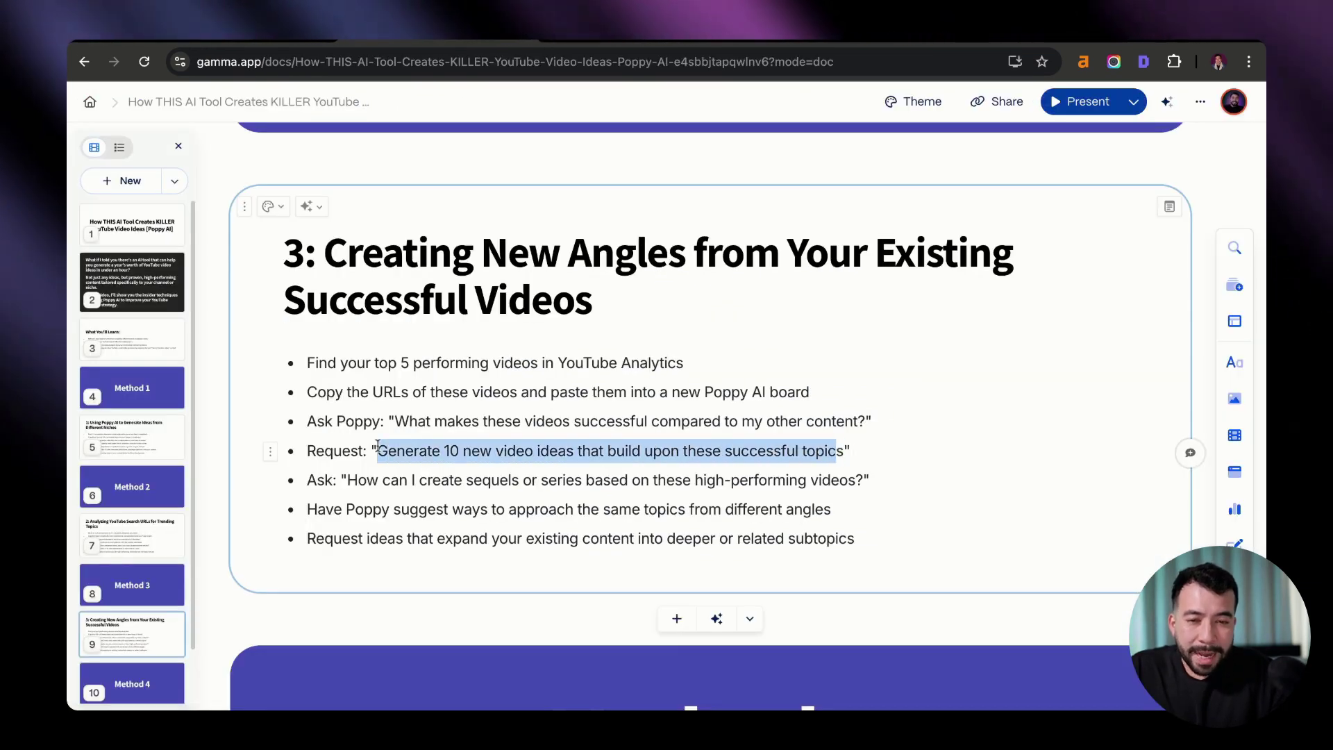
left_click_drag(377, 445, 377, 445)
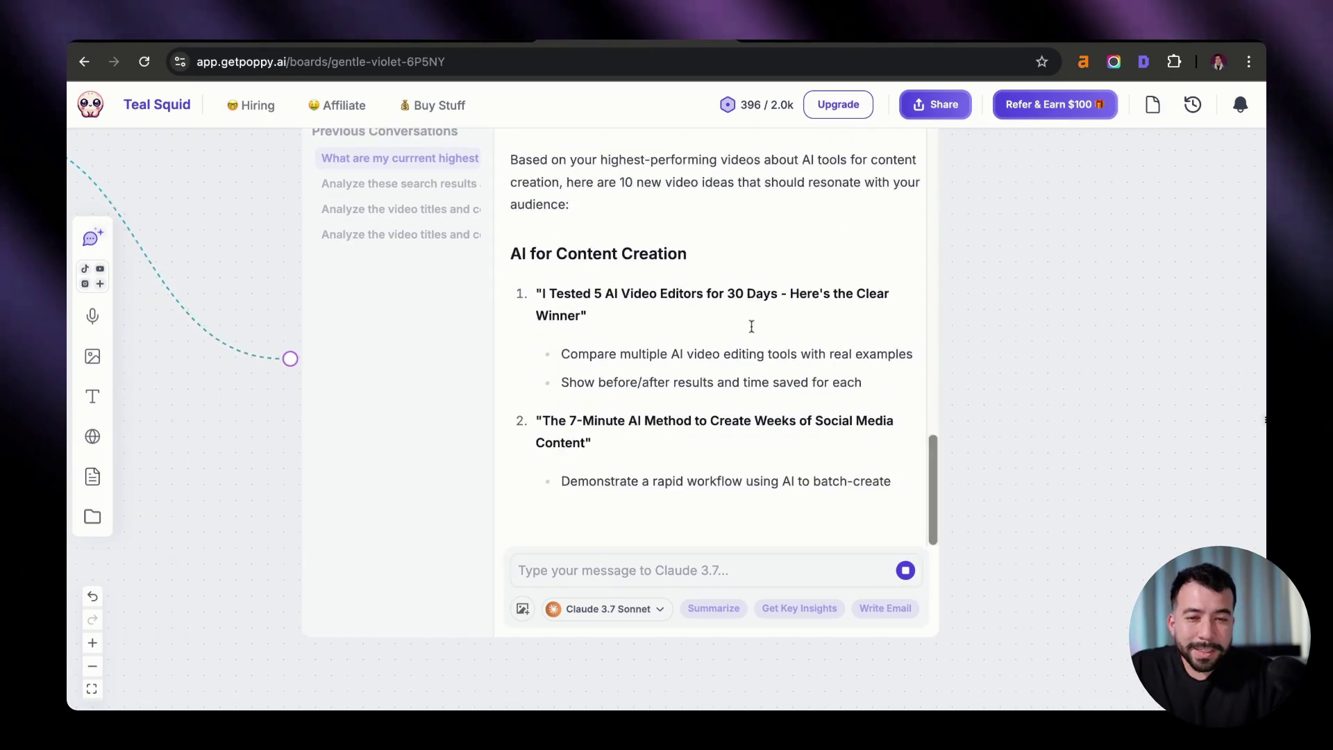
Scroll through the reply's 10 new video ideas down to idea 10.
scroll(751, 325, "up", 1)
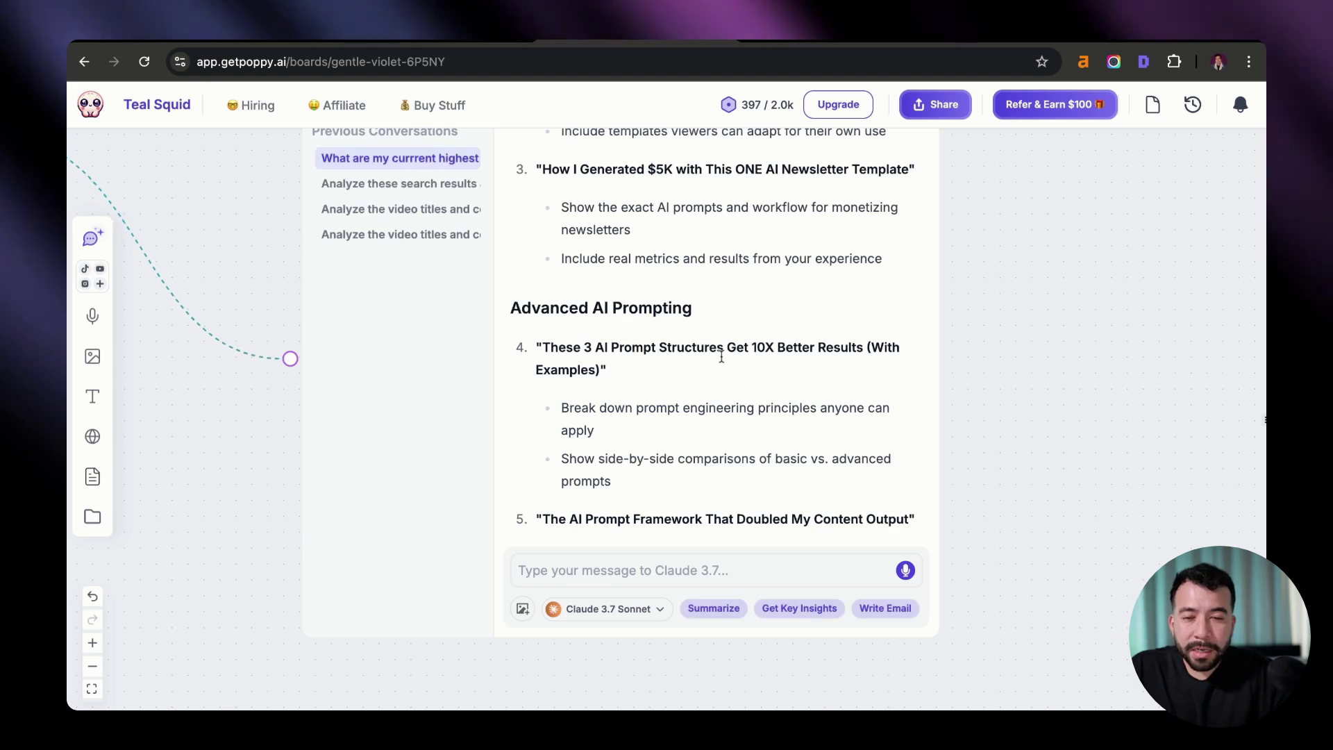
scroll(694, 355, "down", 3)
scroll(721, 357, "down", 5)
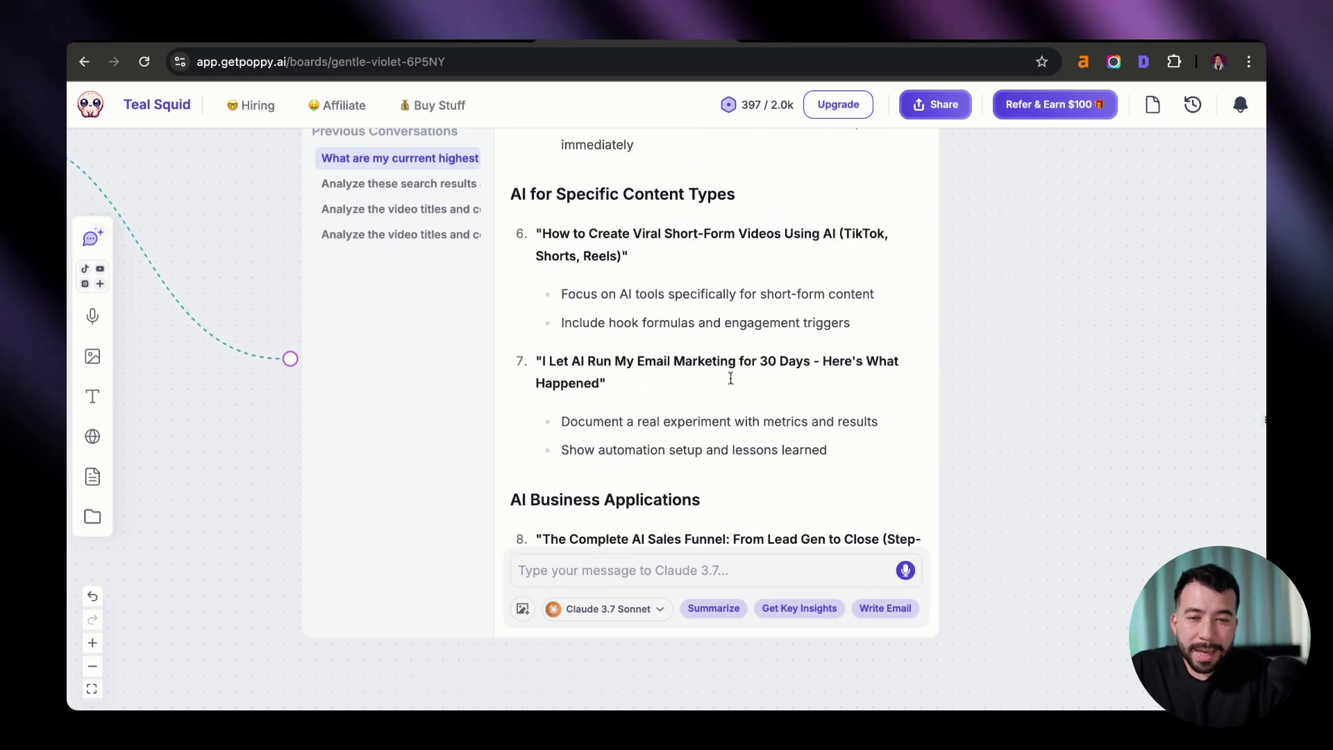
scroll(730, 377, "down", 5)
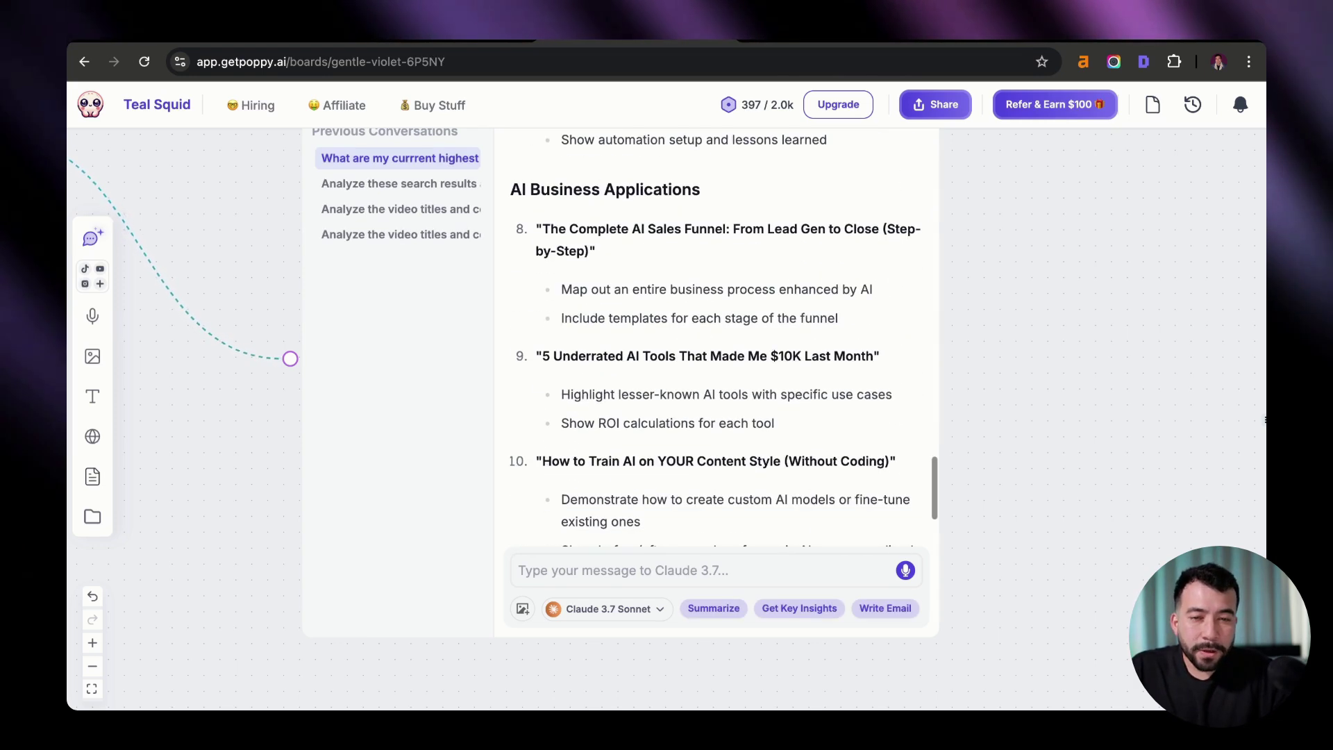
scroll(715, 347, "down", 2)
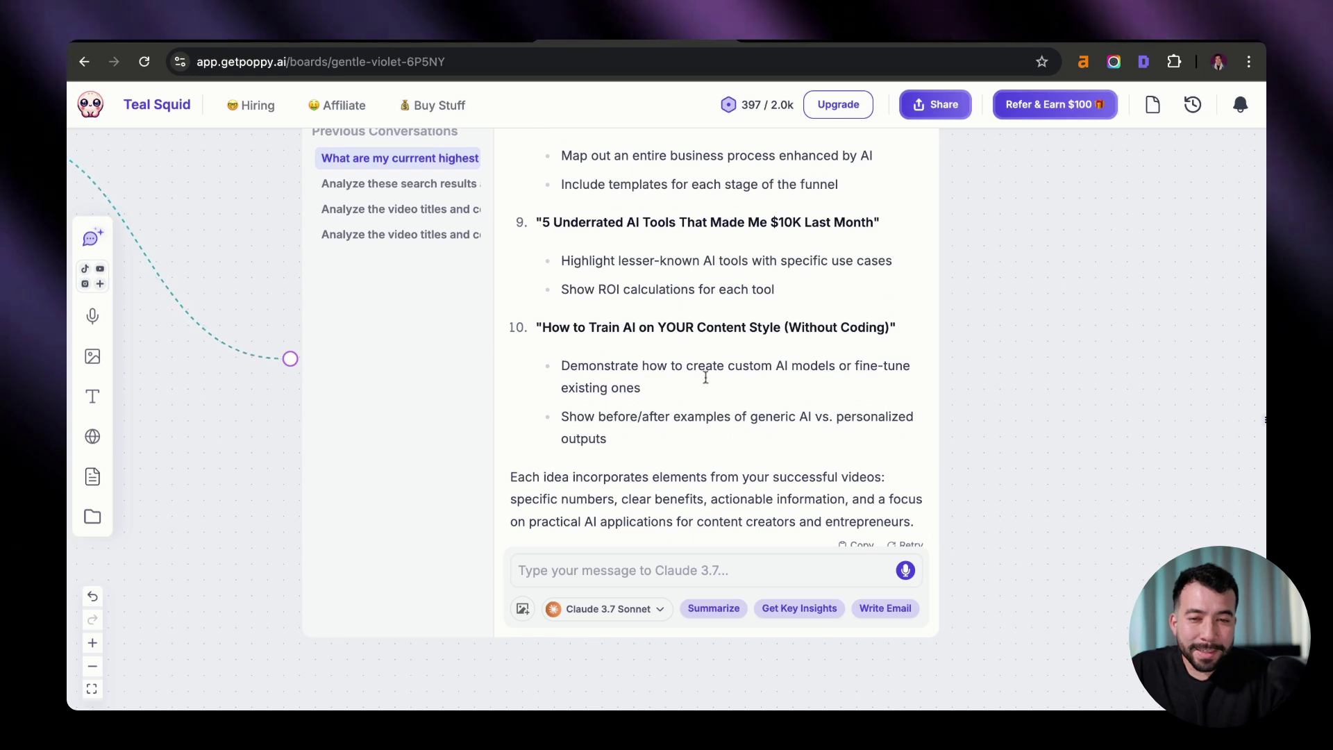
left_click_drag(544, 325, 793, 326)
left_click(840, 325)
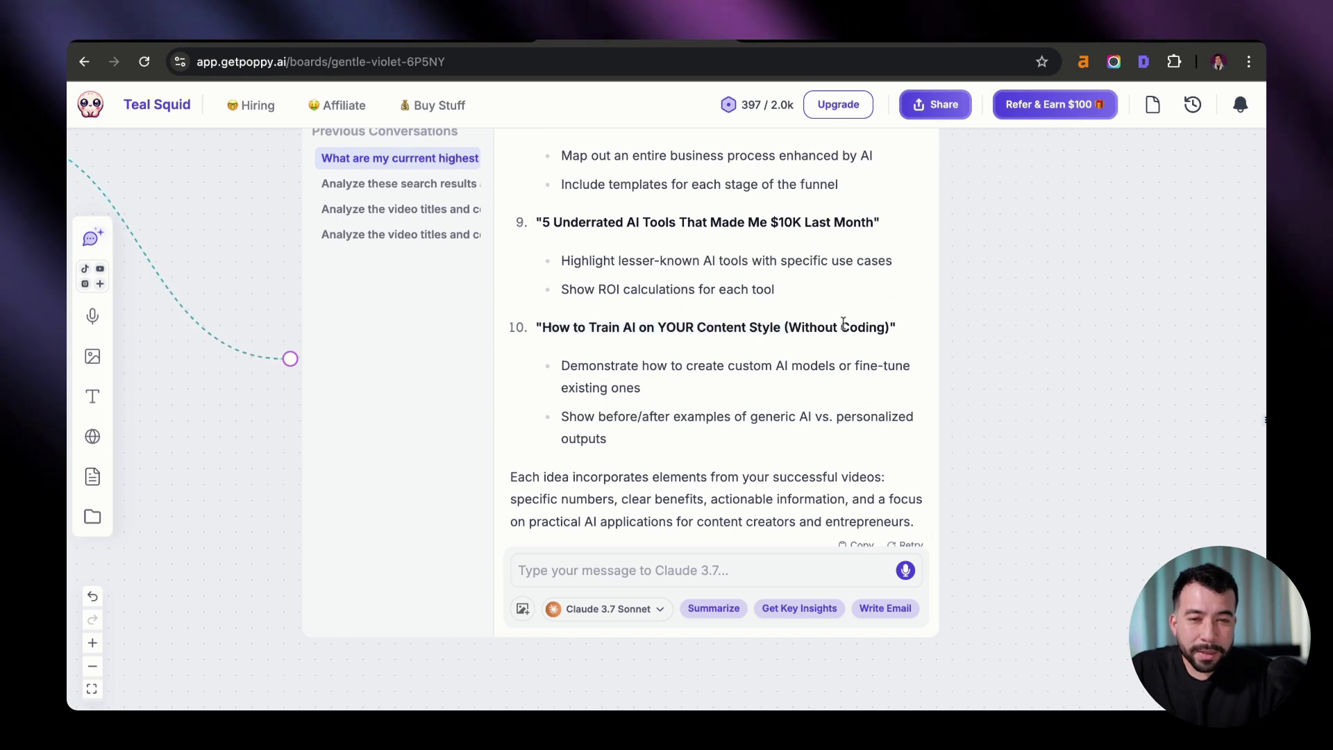
Select the sequels-or-series question in the Gamma outline and return to Poppy.
key("ctrl+shift+Tab")
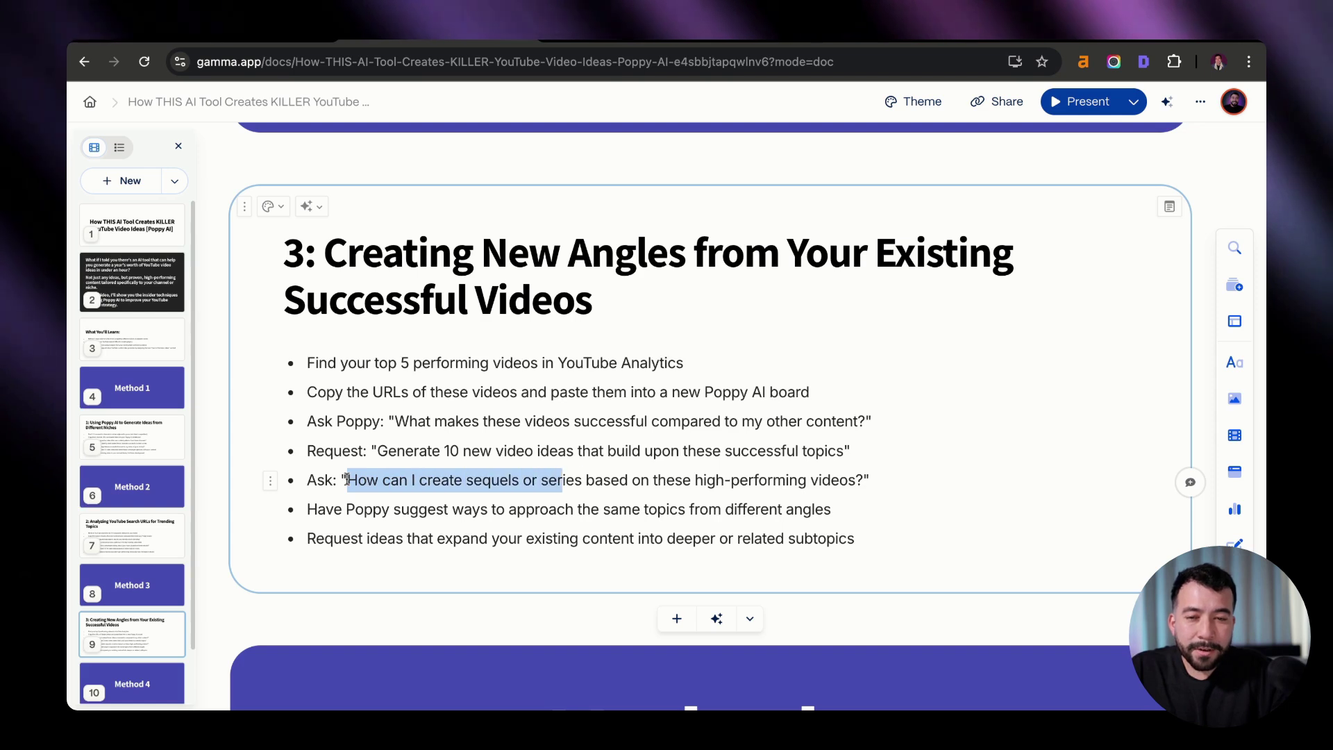
left_click_drag(561, 480, 855, 480)
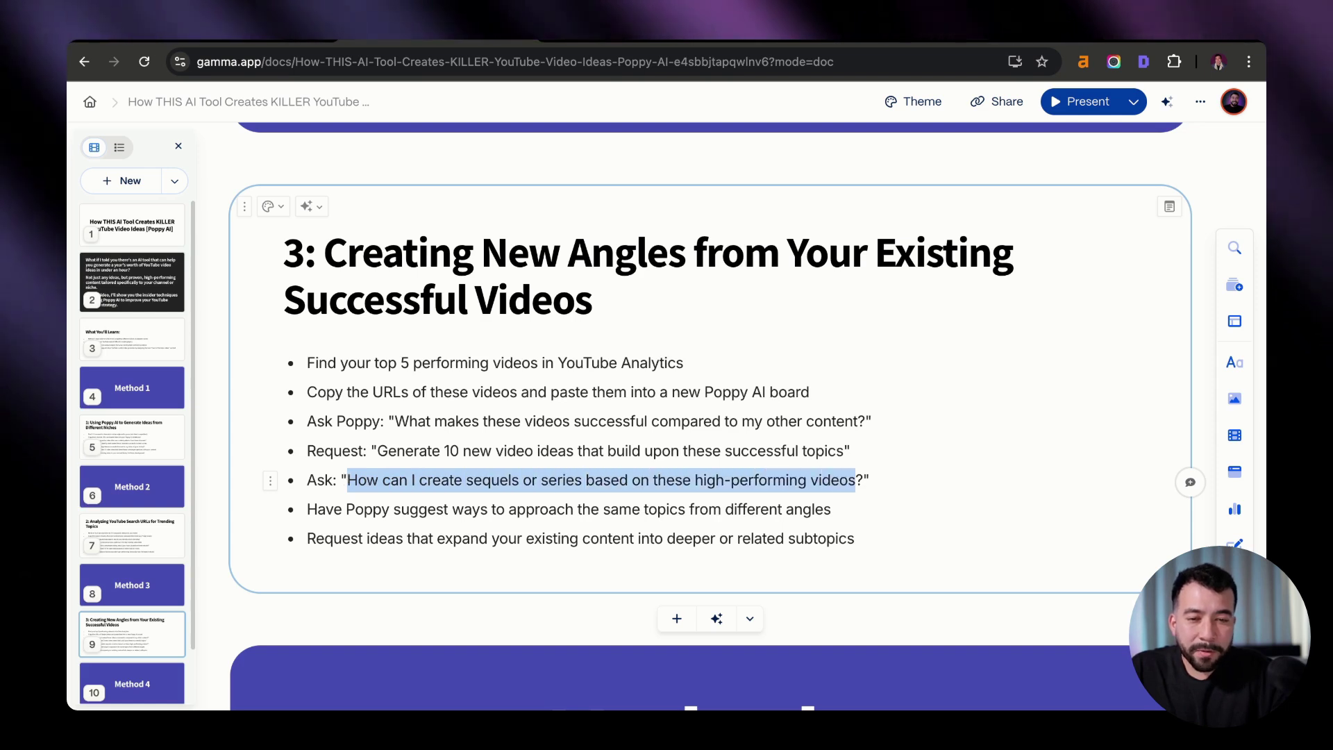
key("ctrl+Tab")
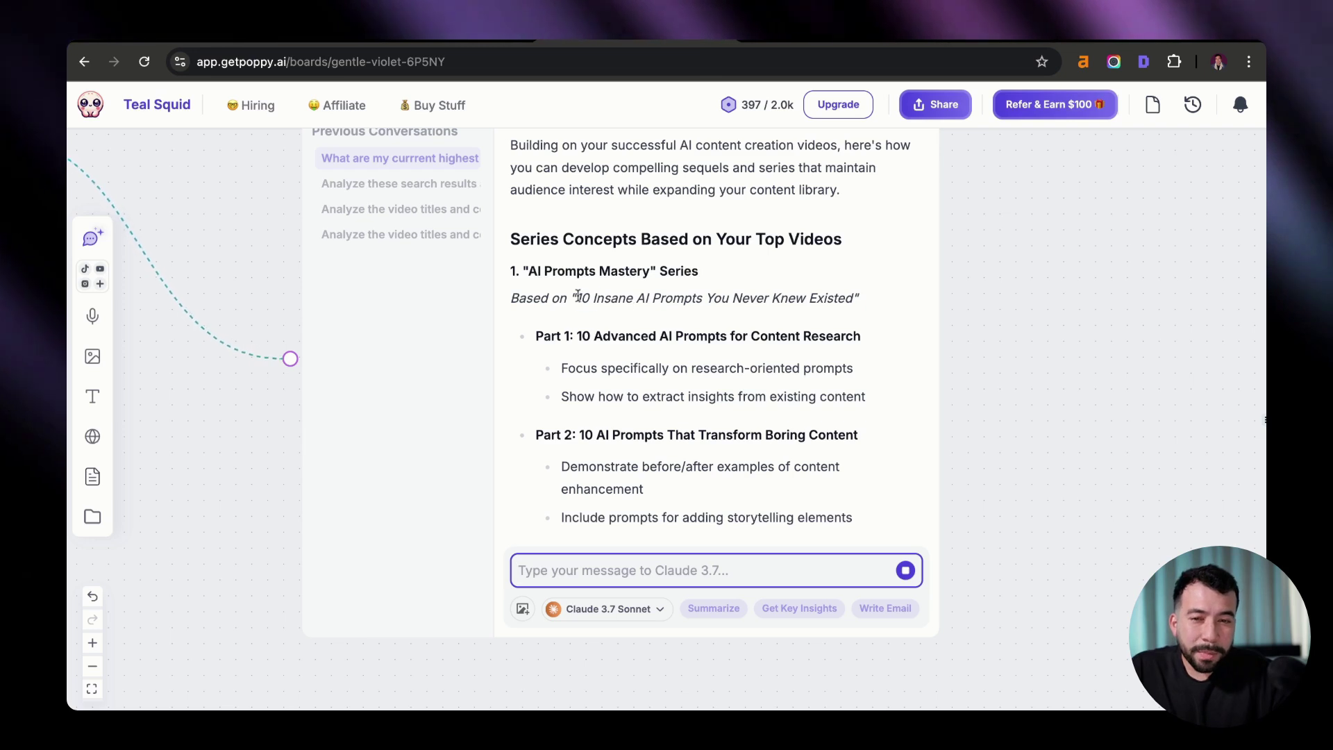
Read through the reply proposing the AI Prompts Mastery and AI Content Creation Workflow series.
left_click_drag(577, 298, 739, 295)
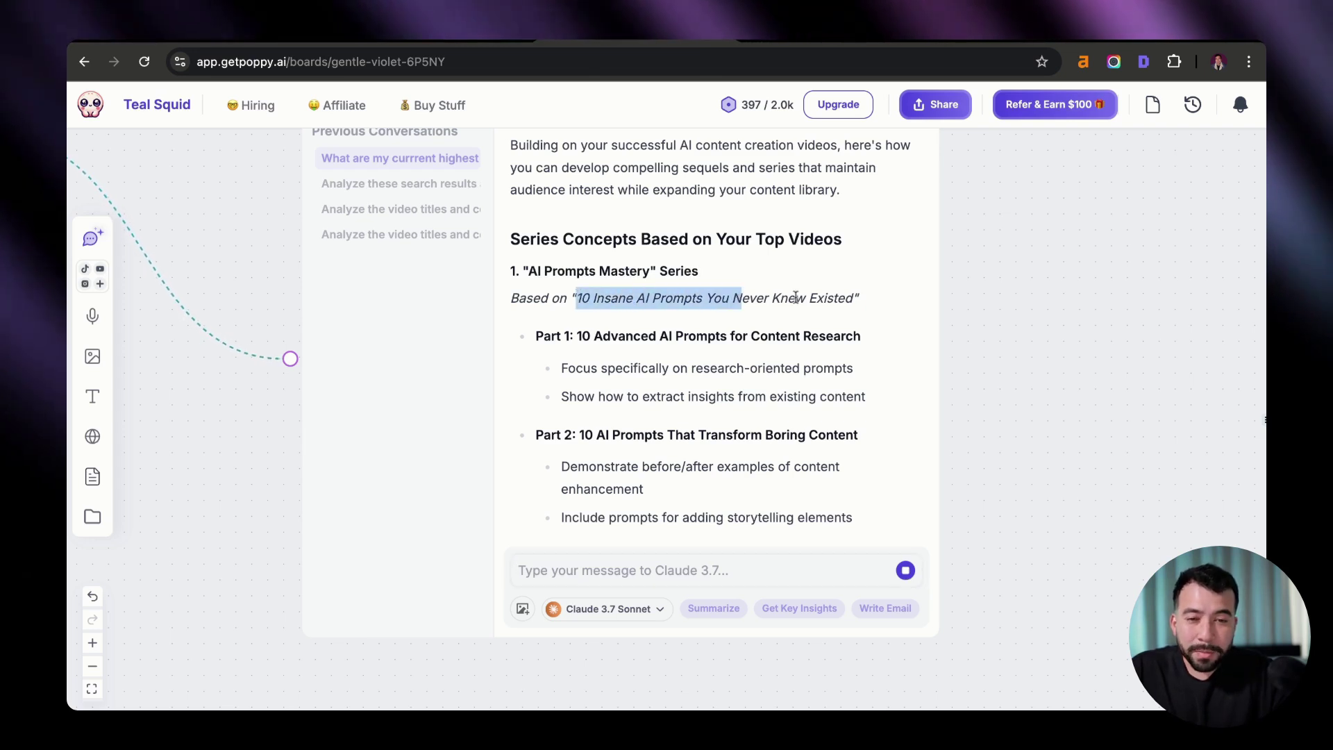
left_click(739, 298)
scroll(655, 365, "down", 1)
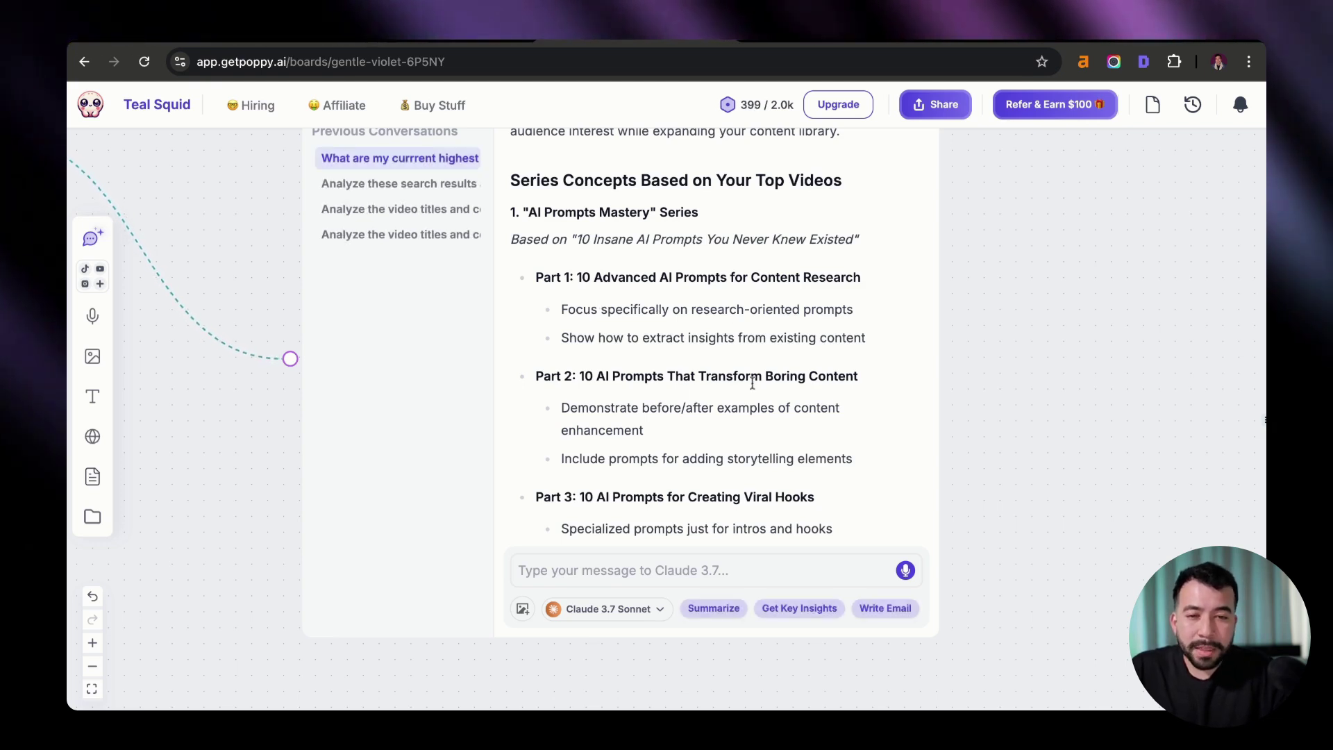
scroll(752, 382, "down", 5)
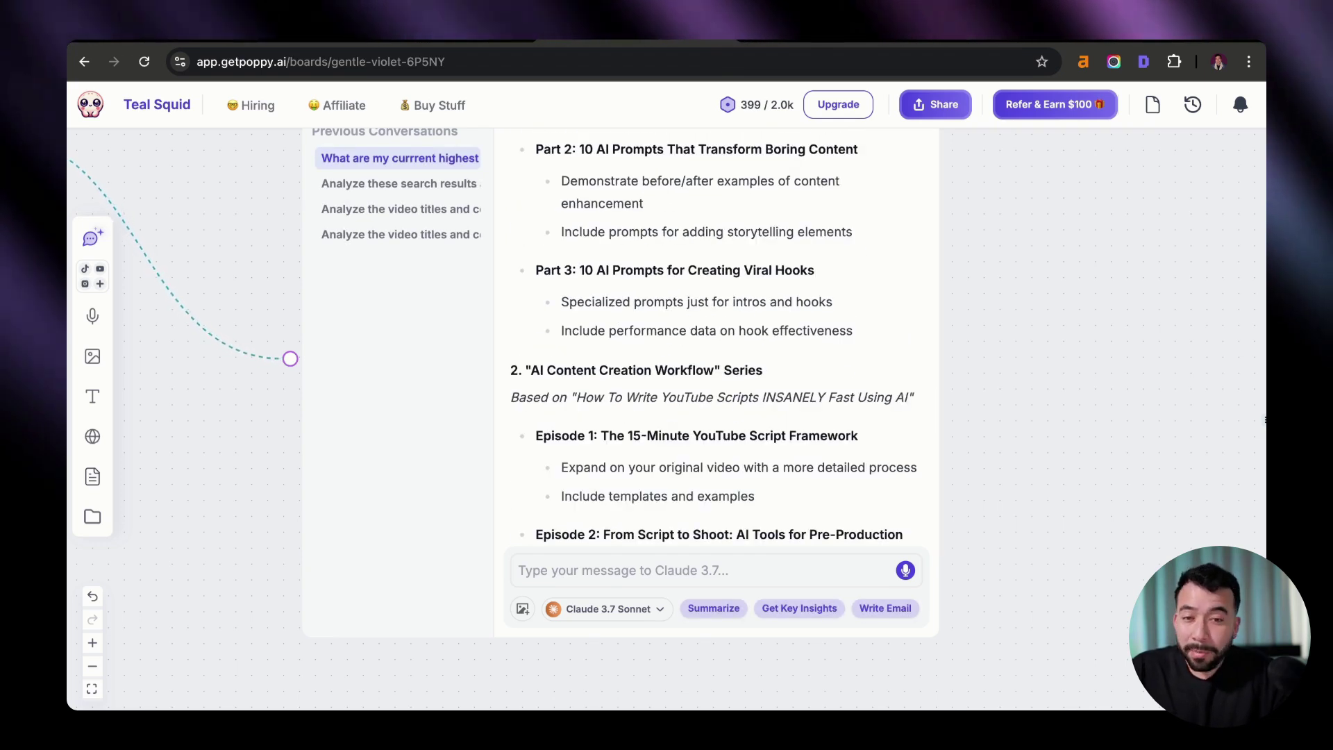
scroll(635, 320, "down", 2)
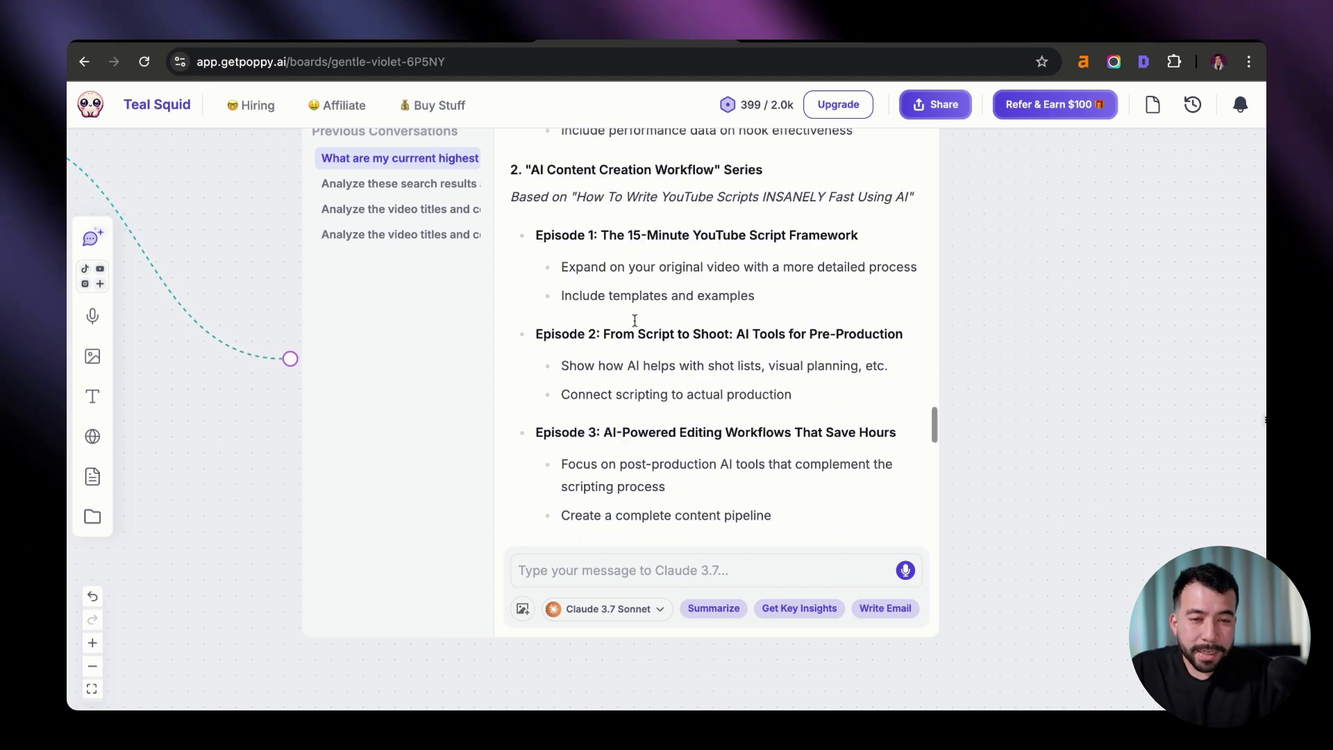
scroll(635, 320, "down", 3)
Ask 'Any new unique angles that we can shoot for?' and review the Contrarian Perspectives and Hybrid Human-AI ideas.
type("Any new unique angles that we can shoot for?")
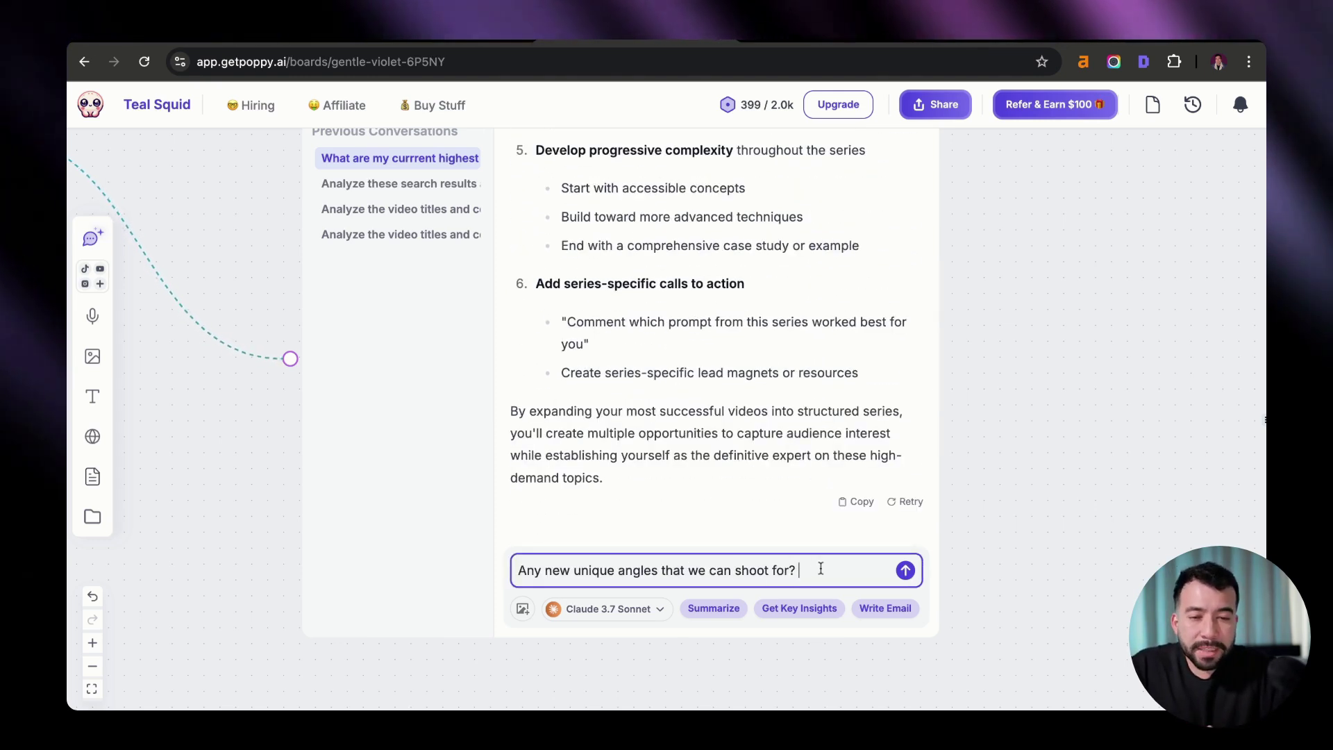
key("Return")
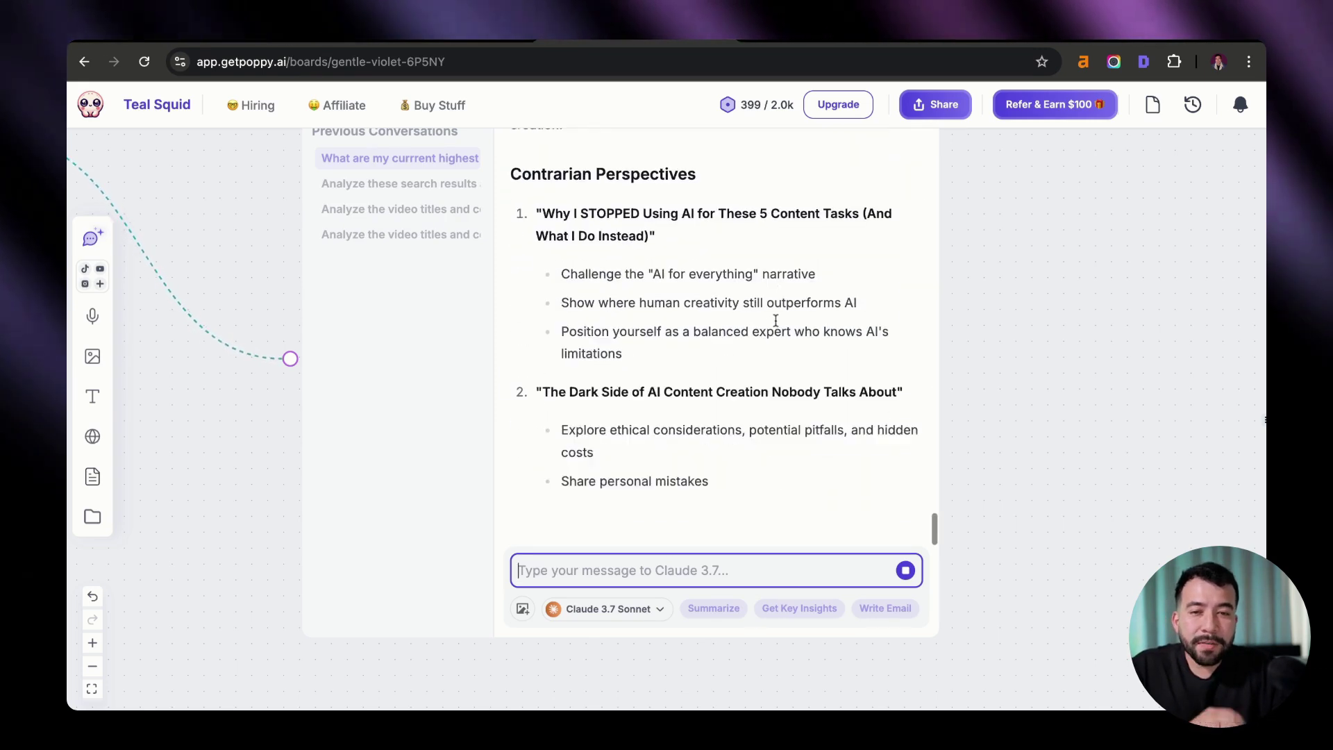
scroll(775, 320, "up", 2)
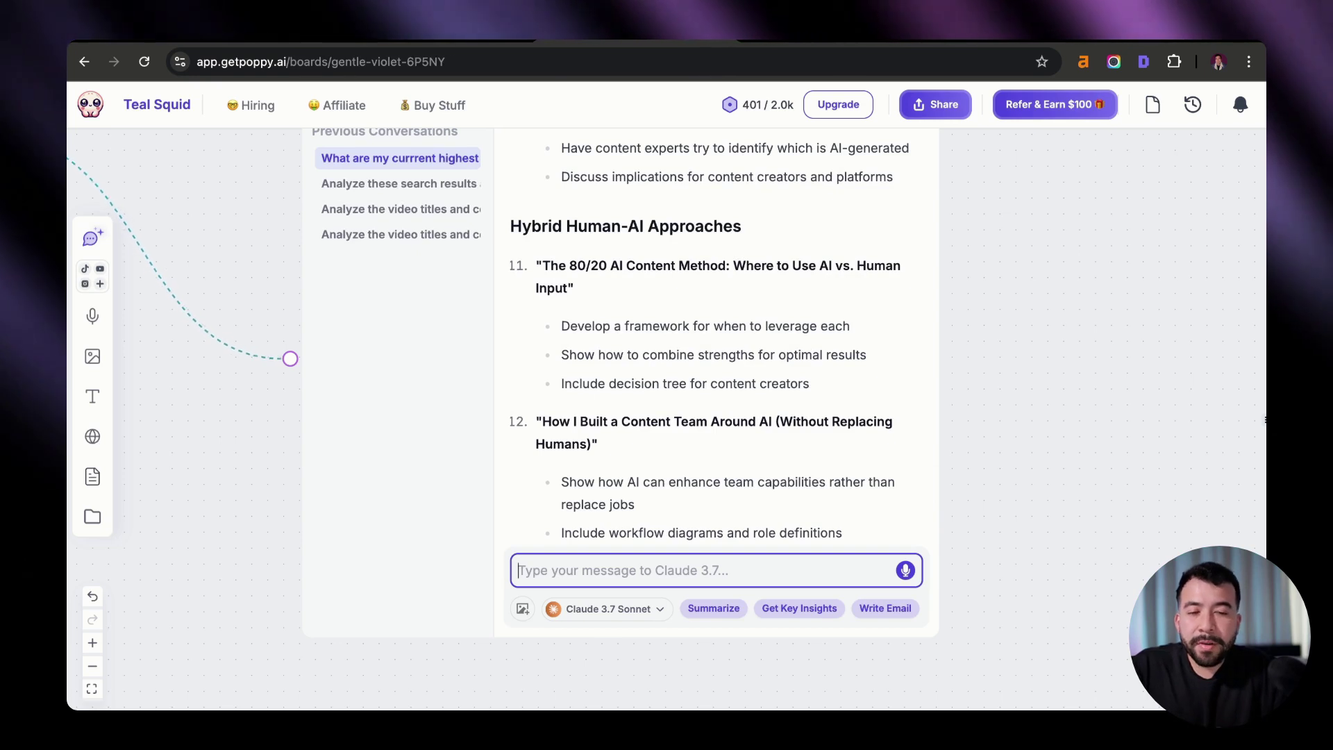
scroll(716, 333, "down", 2)
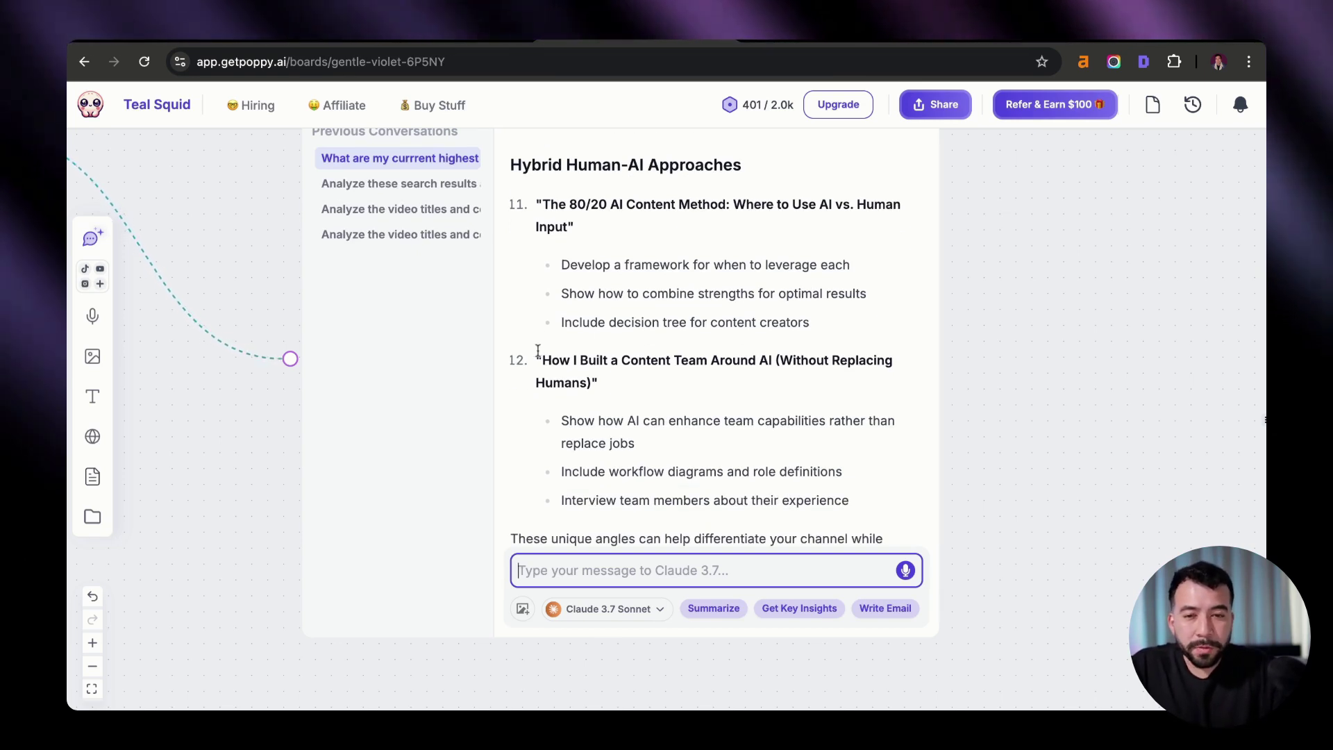
scroll(604, 387, "down", 3)
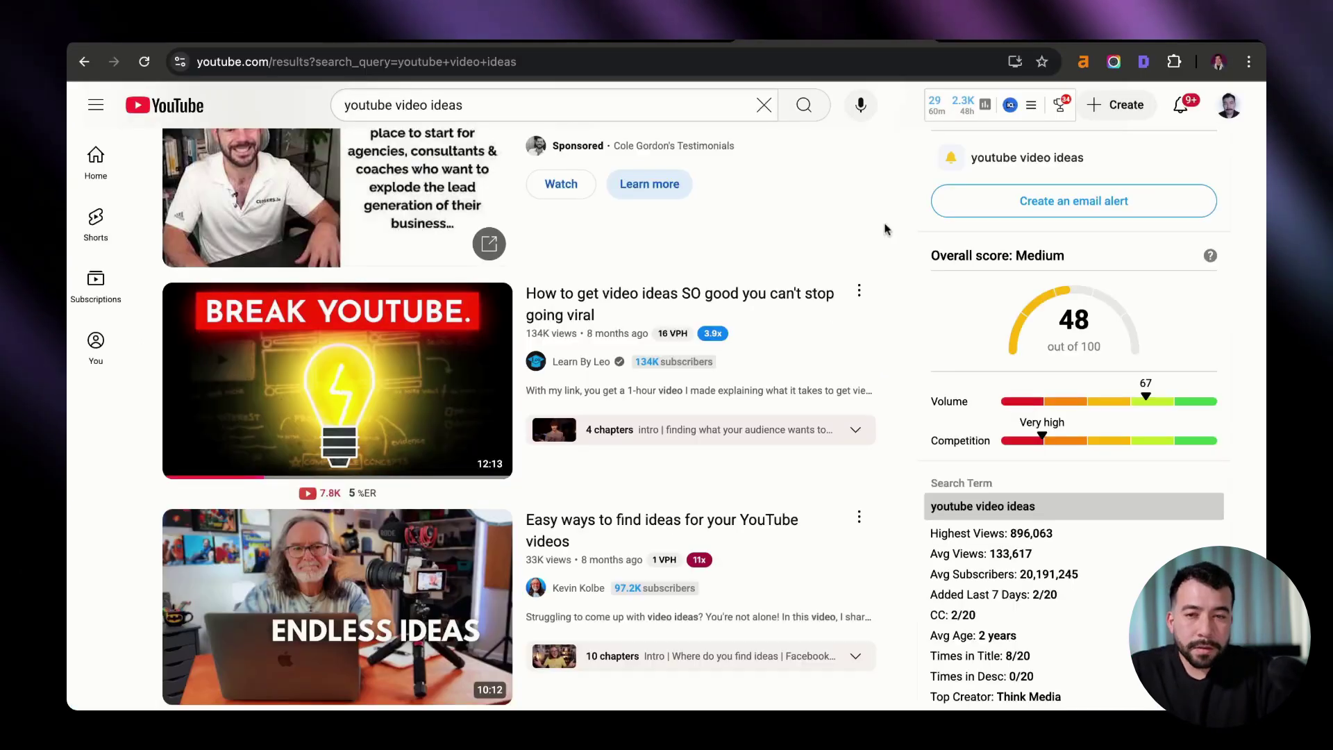
Copy the share link of the 'How to get video ideas SO good you can't stop going viral' video.
scroll(886, 223, "up", 3)
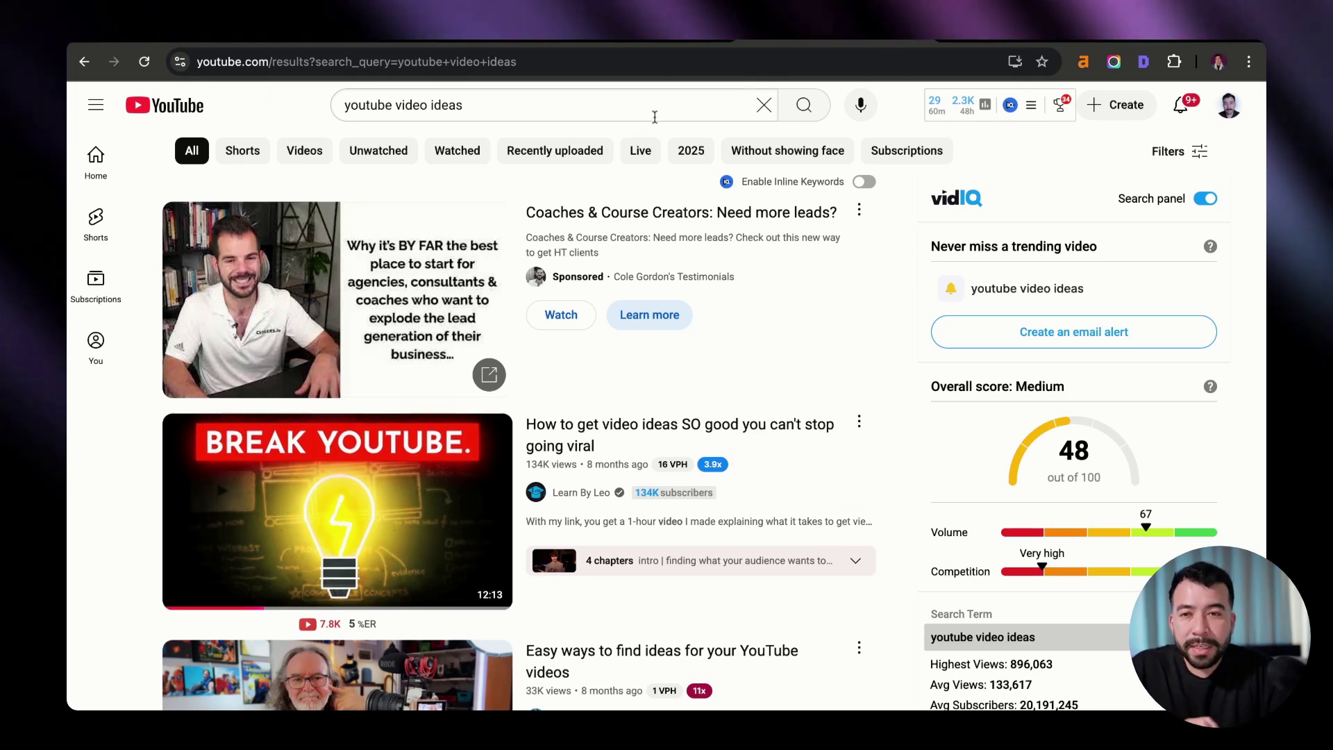
scroll(908, 352, "down", 2)
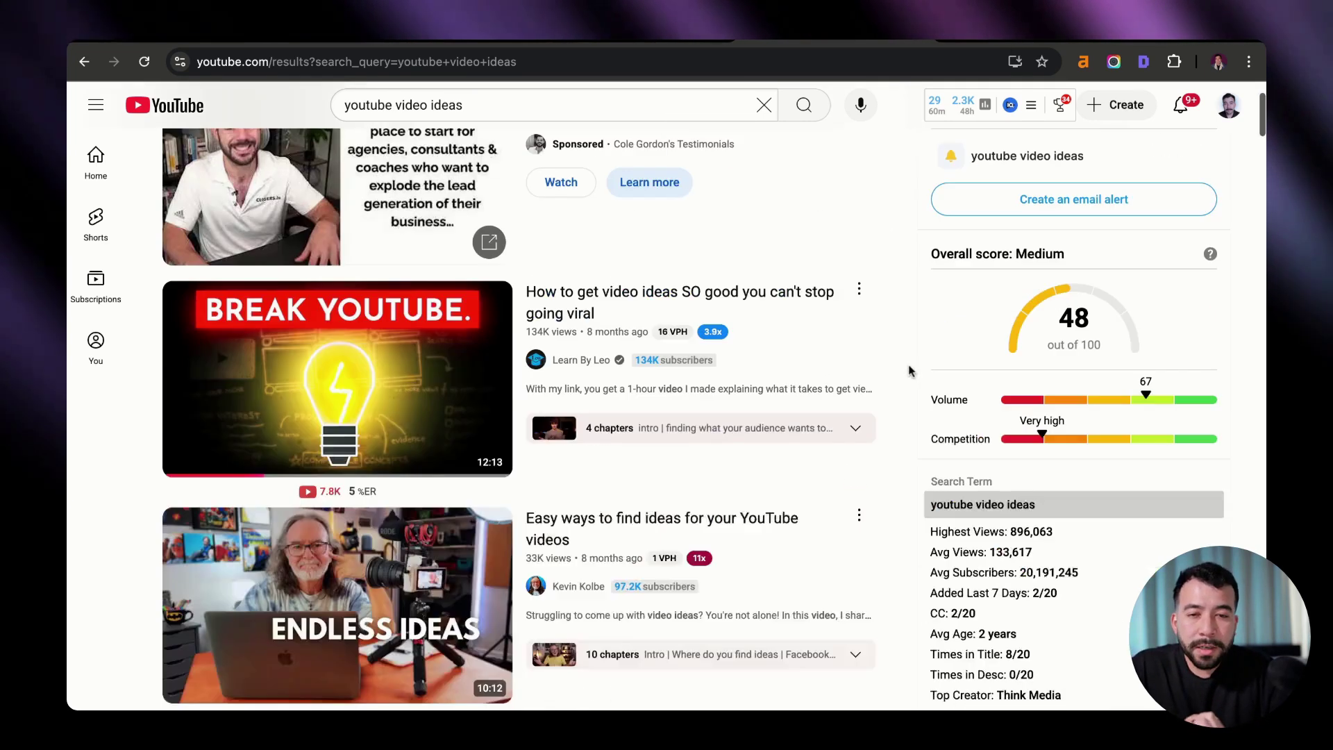
left_click(859, 290)
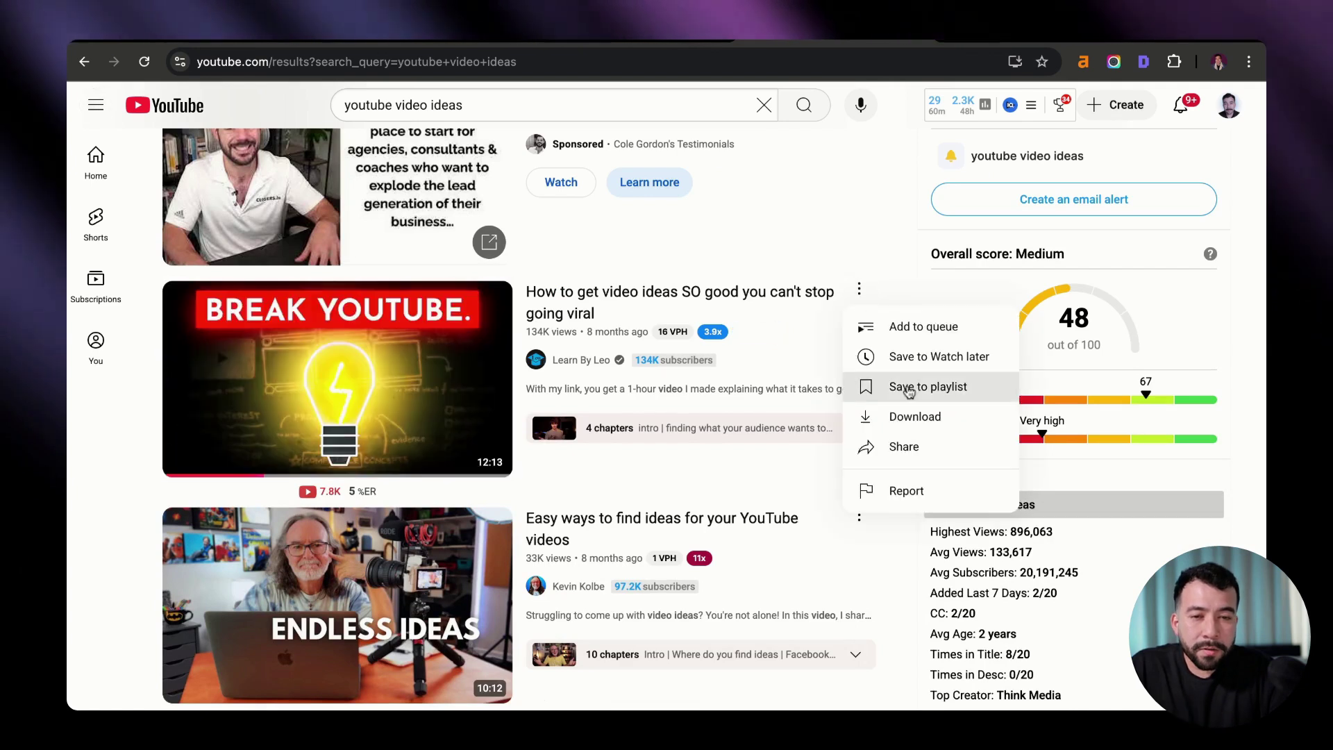
left_click(924, 456)
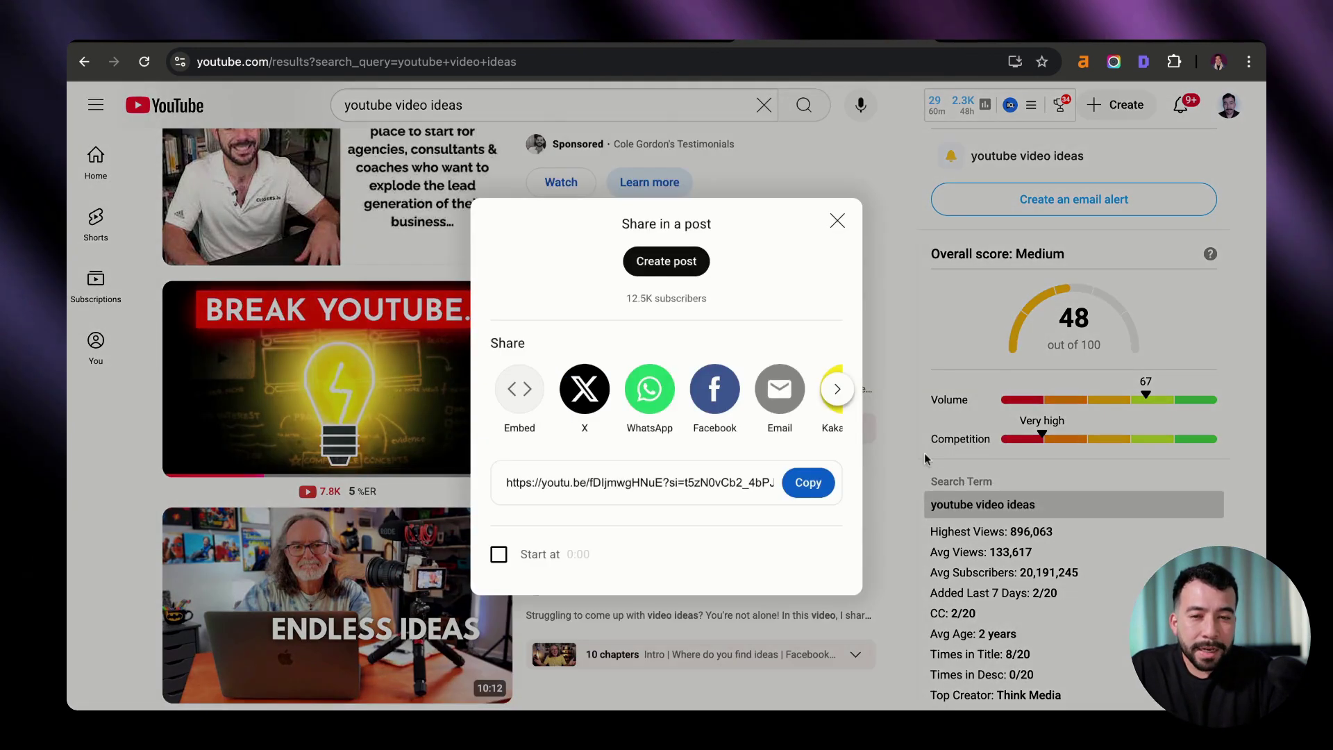
left_click(785, 486)
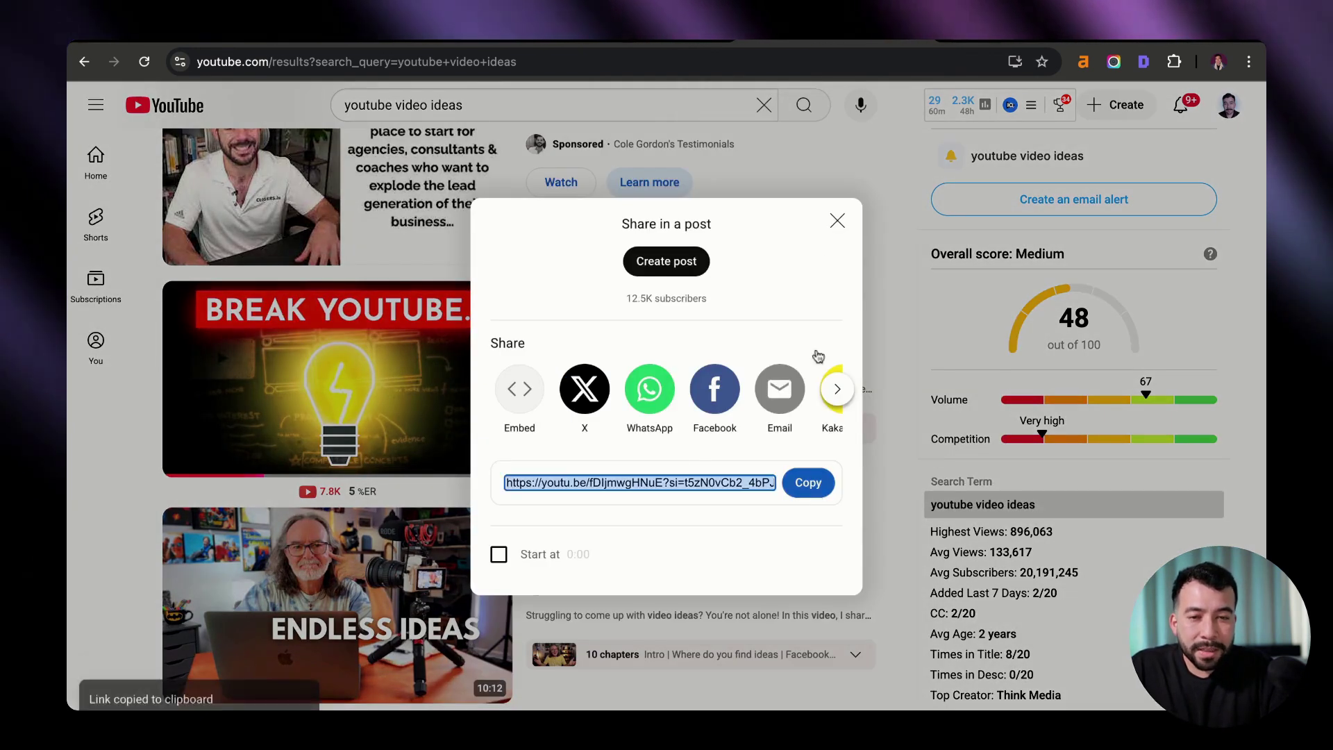
left_click(836, 224)
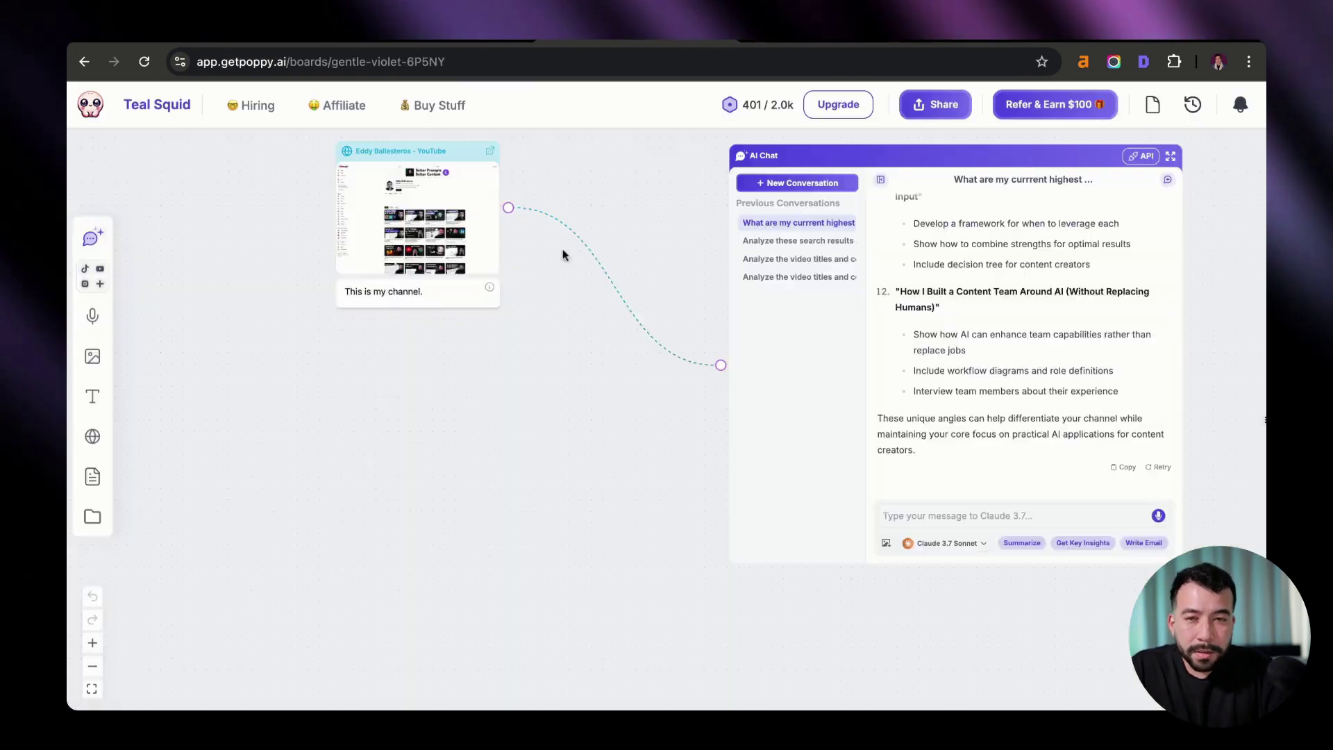
scroll(584, 311, "left", 5)
Paste the copied YouTube video link onto the Poppy AI board as a new video card.
key("super+v")
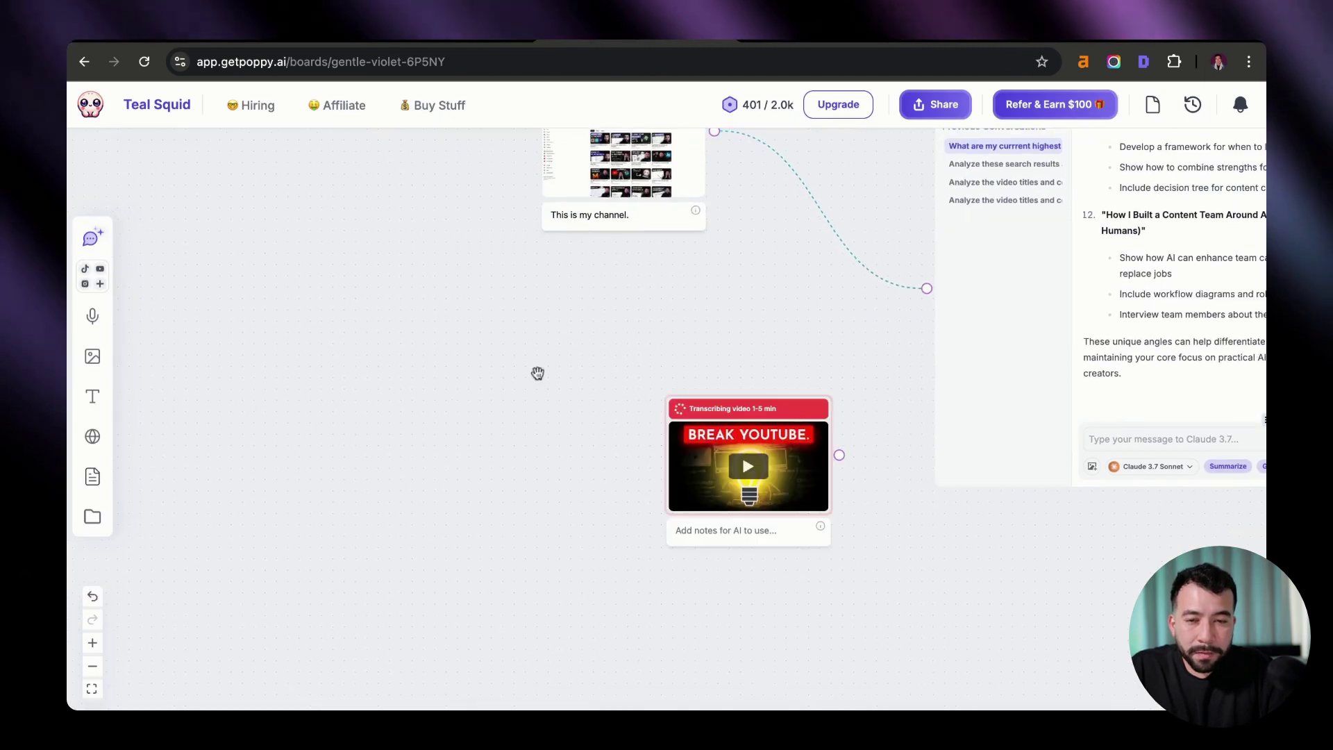
left_click(538, 374)
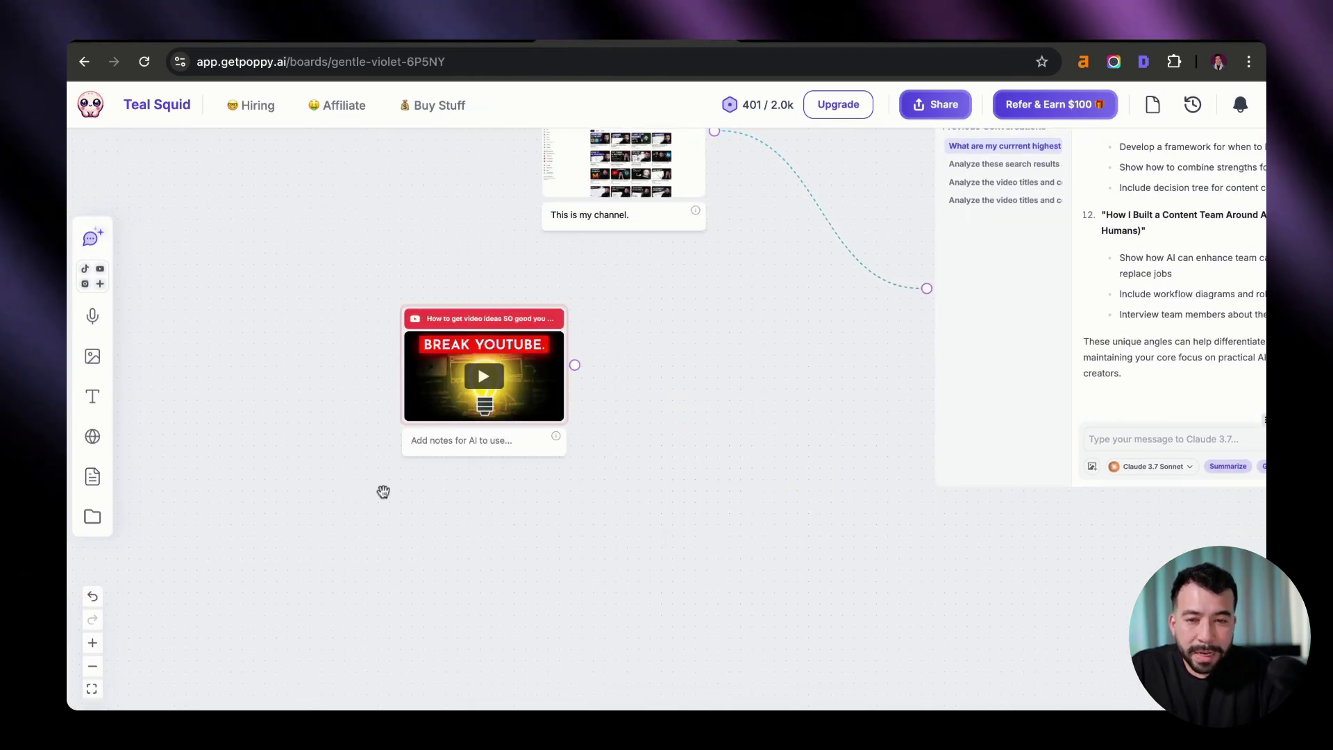
scroll(327, 511, "down", 3)
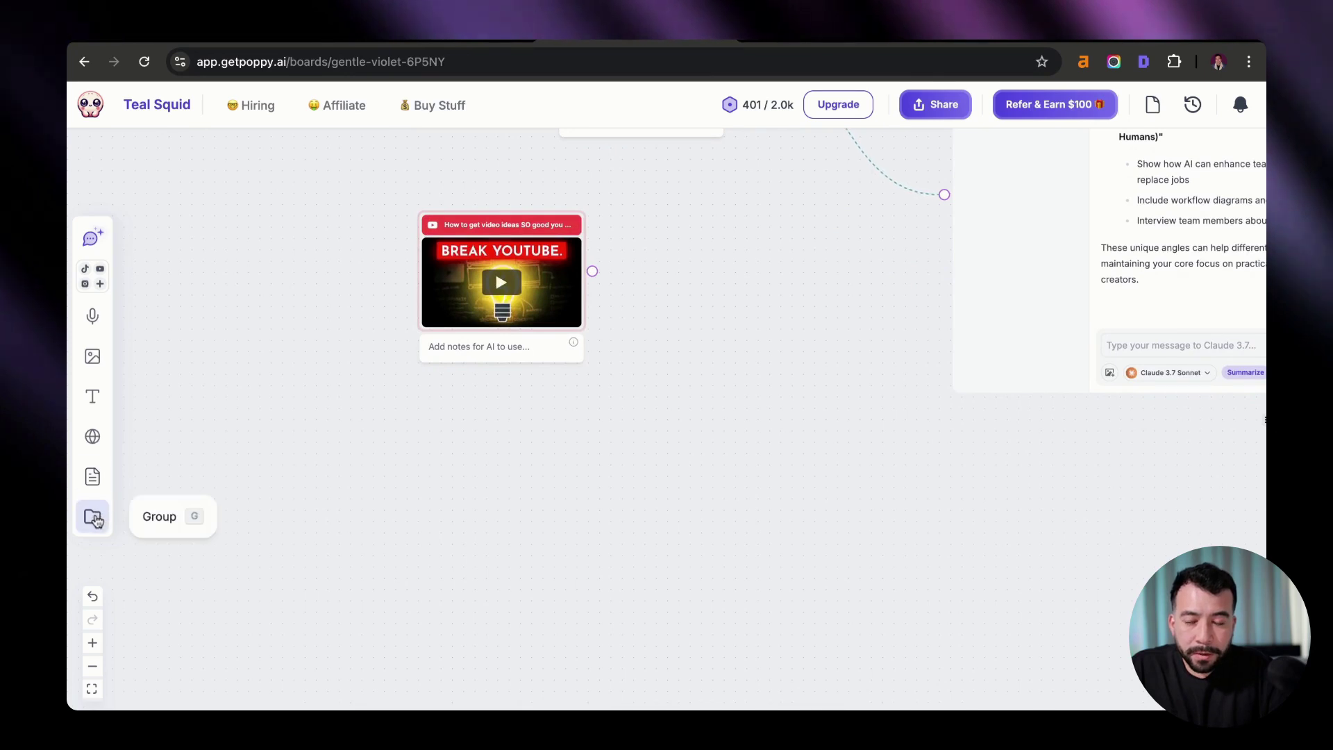
Add a group frame around the video and name it 'Youtube contenet strategist'.
left_click(94, 518)
left_click_drag(792, 397, 420, 401)
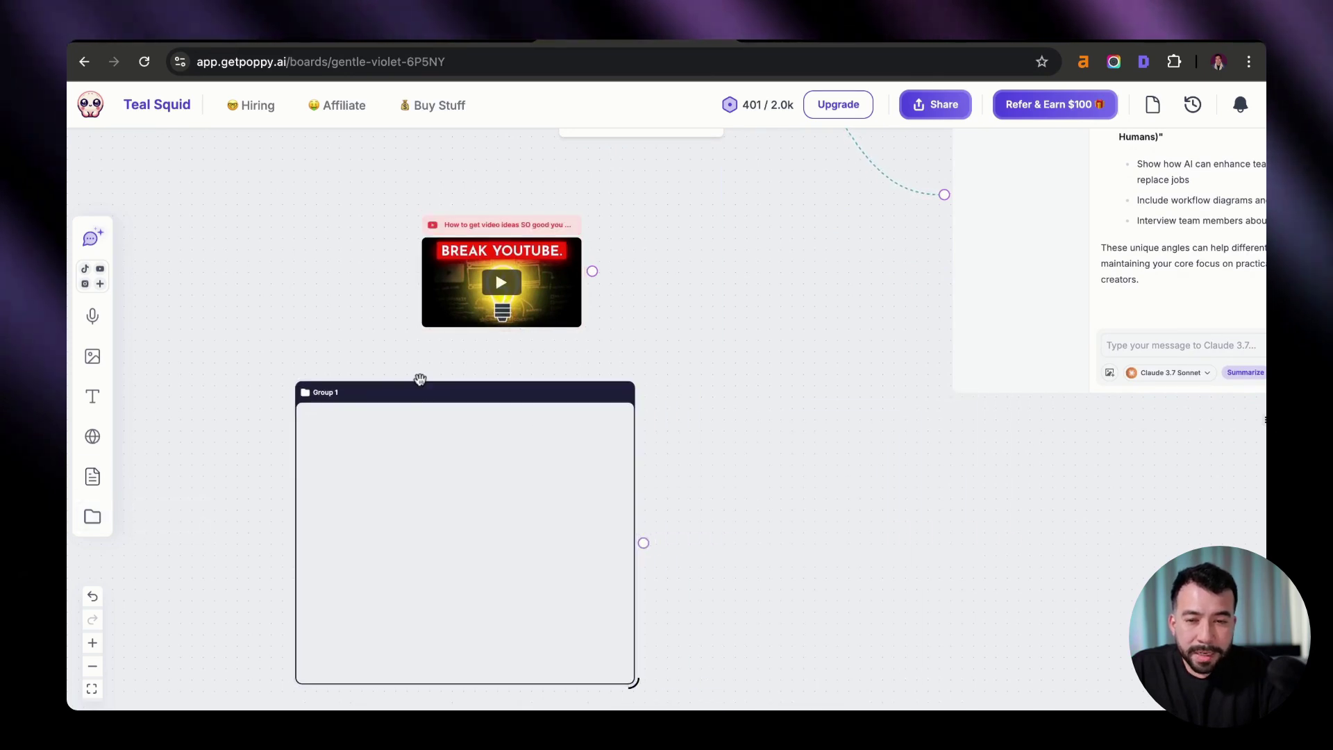
double_click(377, 389)
type("Youtube contenet s")
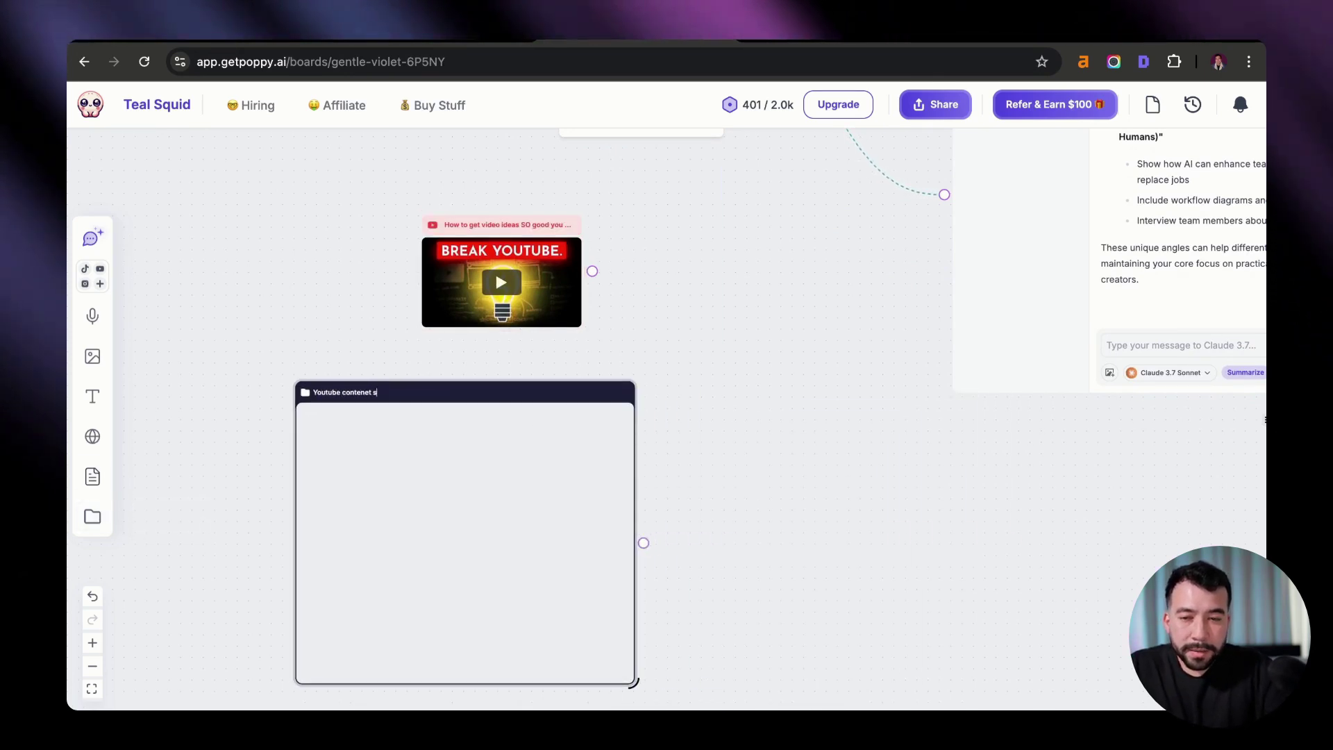
type("trategist")
key("Return")
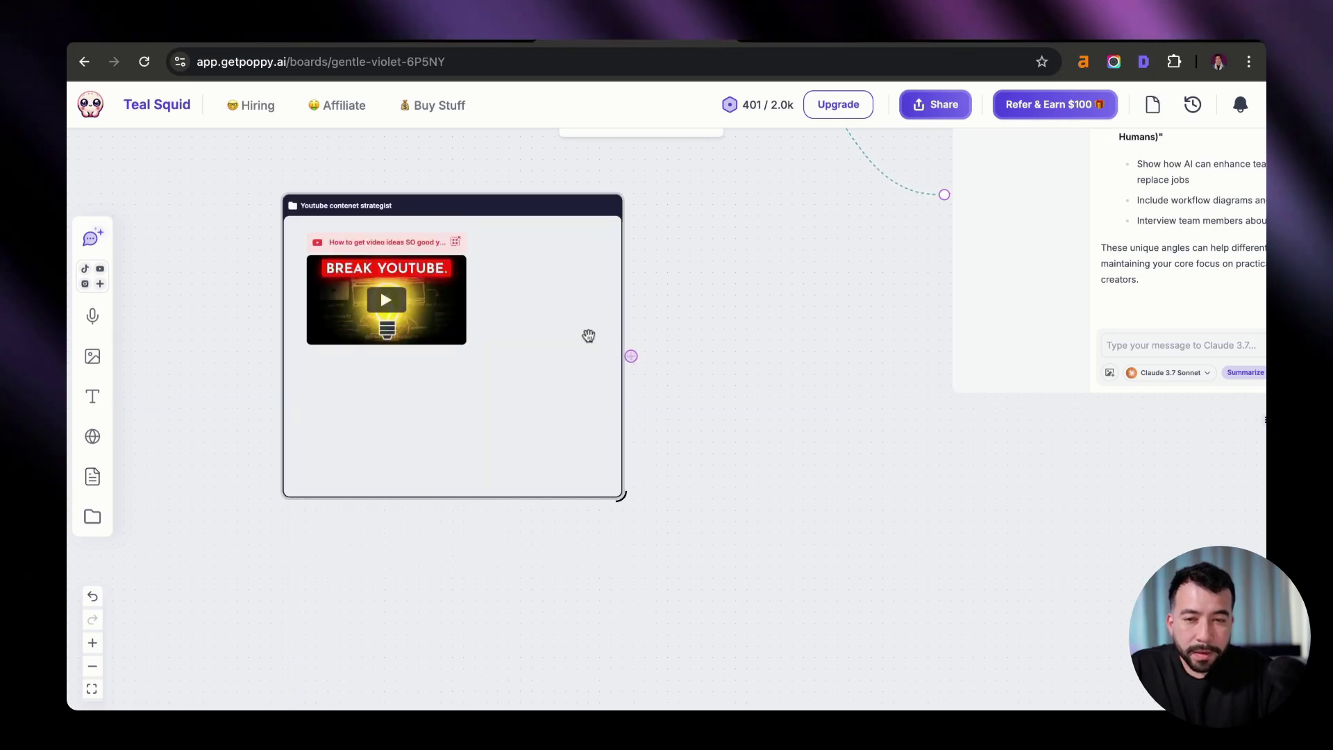
Enlarge the group, paste more YouTube idea videos into it, and frame it with the chat.
left_click_drag(621, 495, 776, 593)
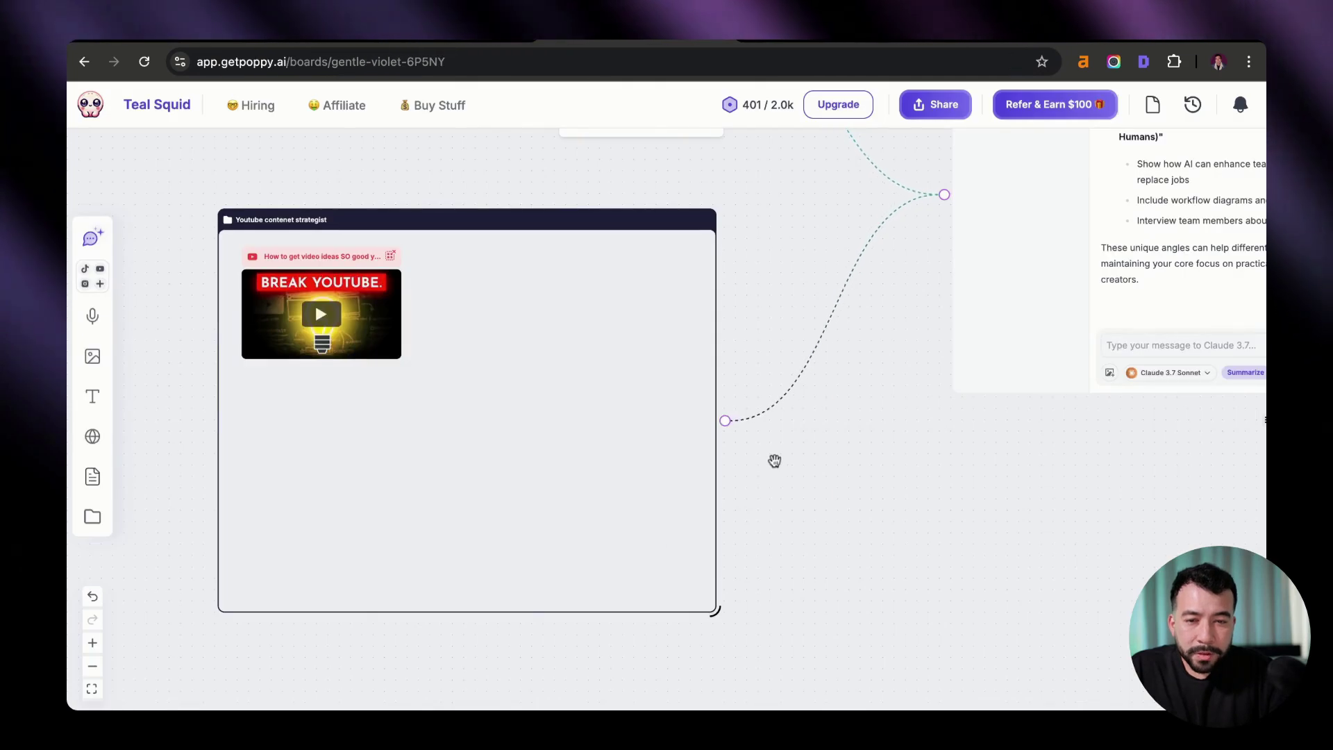
key("ctrl+v")
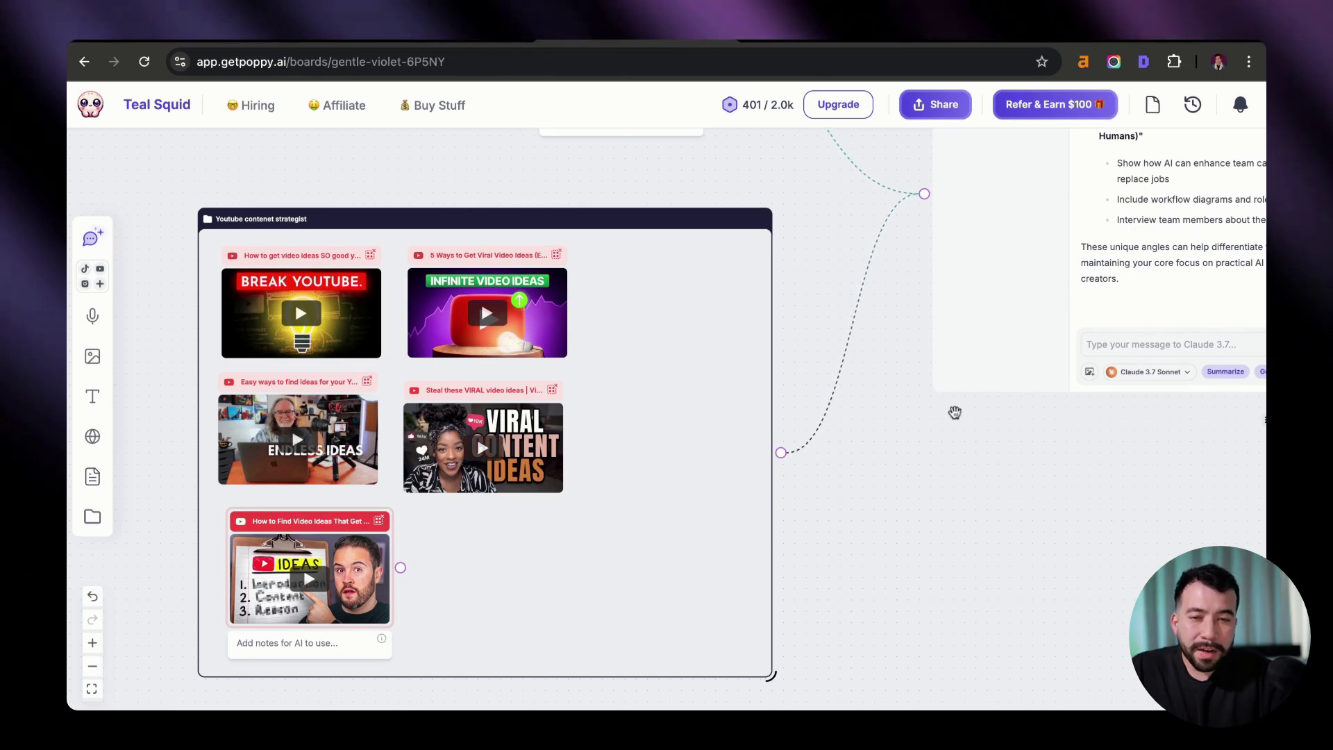
scroll(955, 413, "right", 5)
scroll(903, 423, "up", 2)
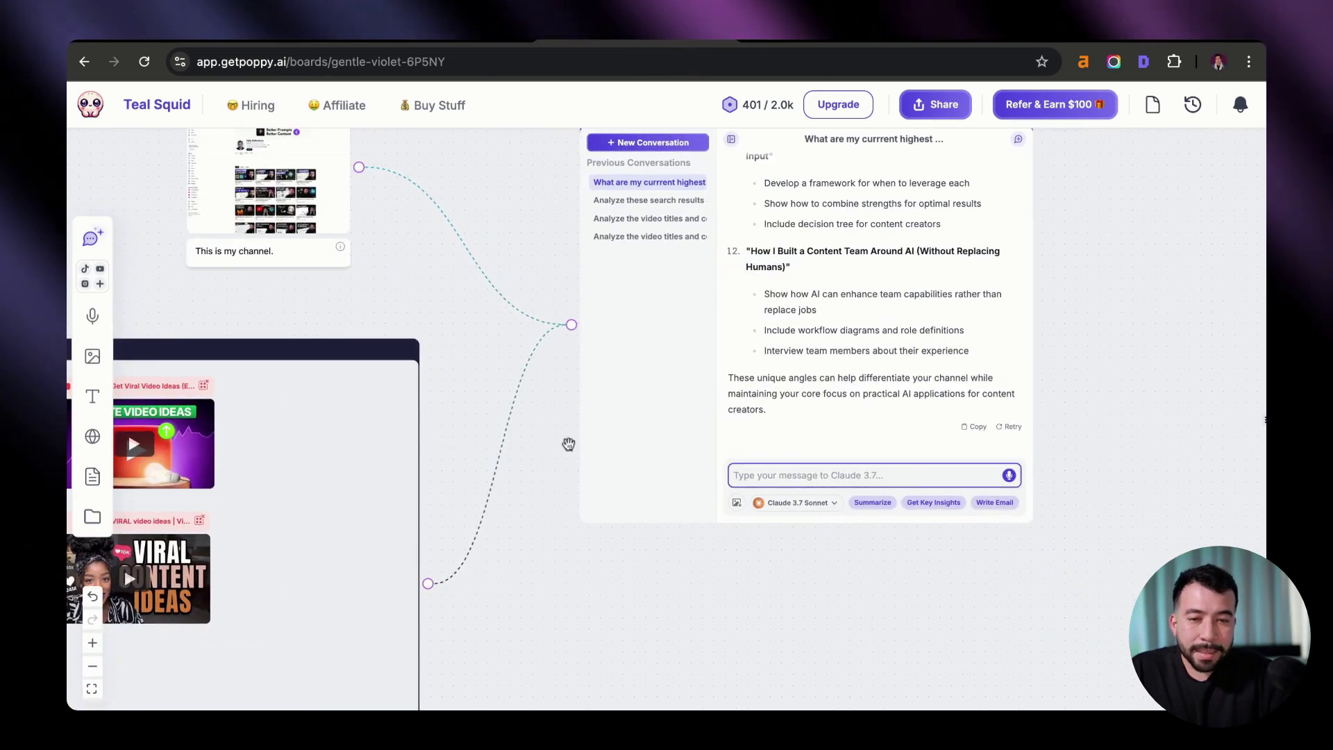
left_click_drag(461, 334, 540, 298)
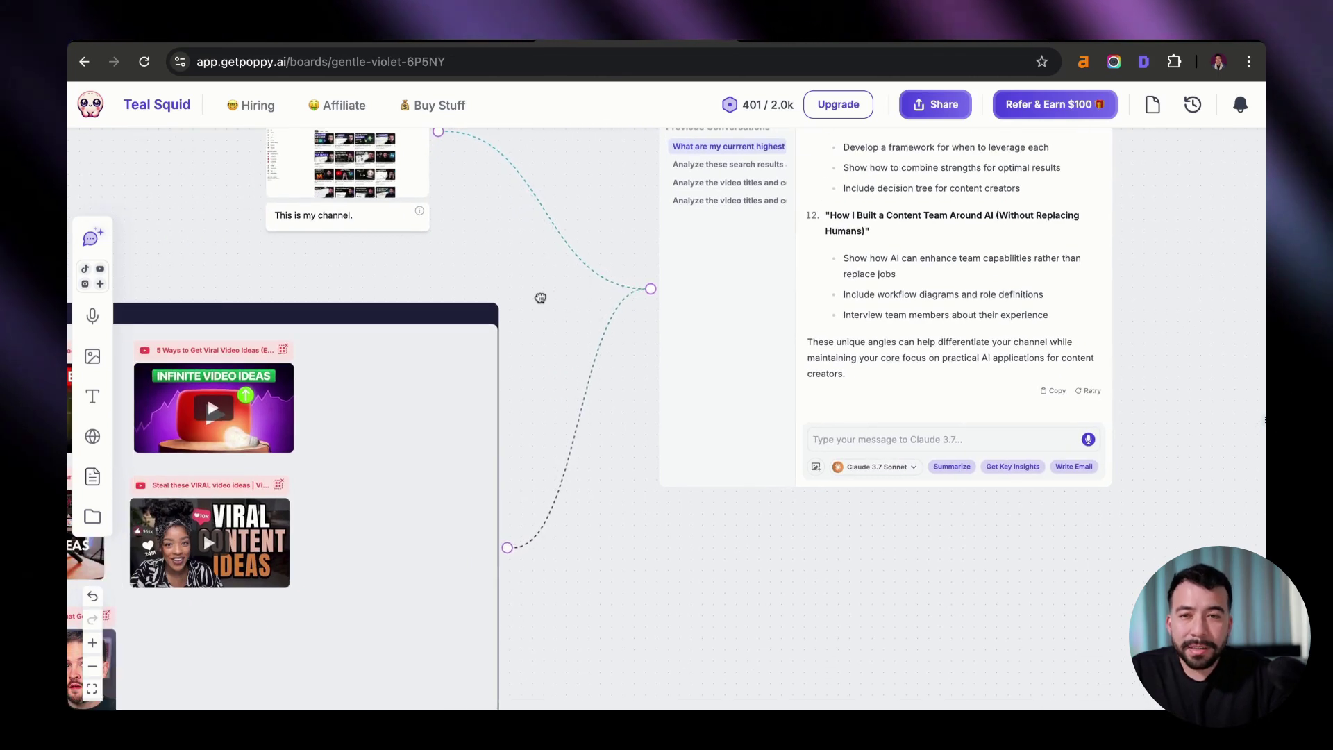
left_click_drag(504, 237, 541, 284)
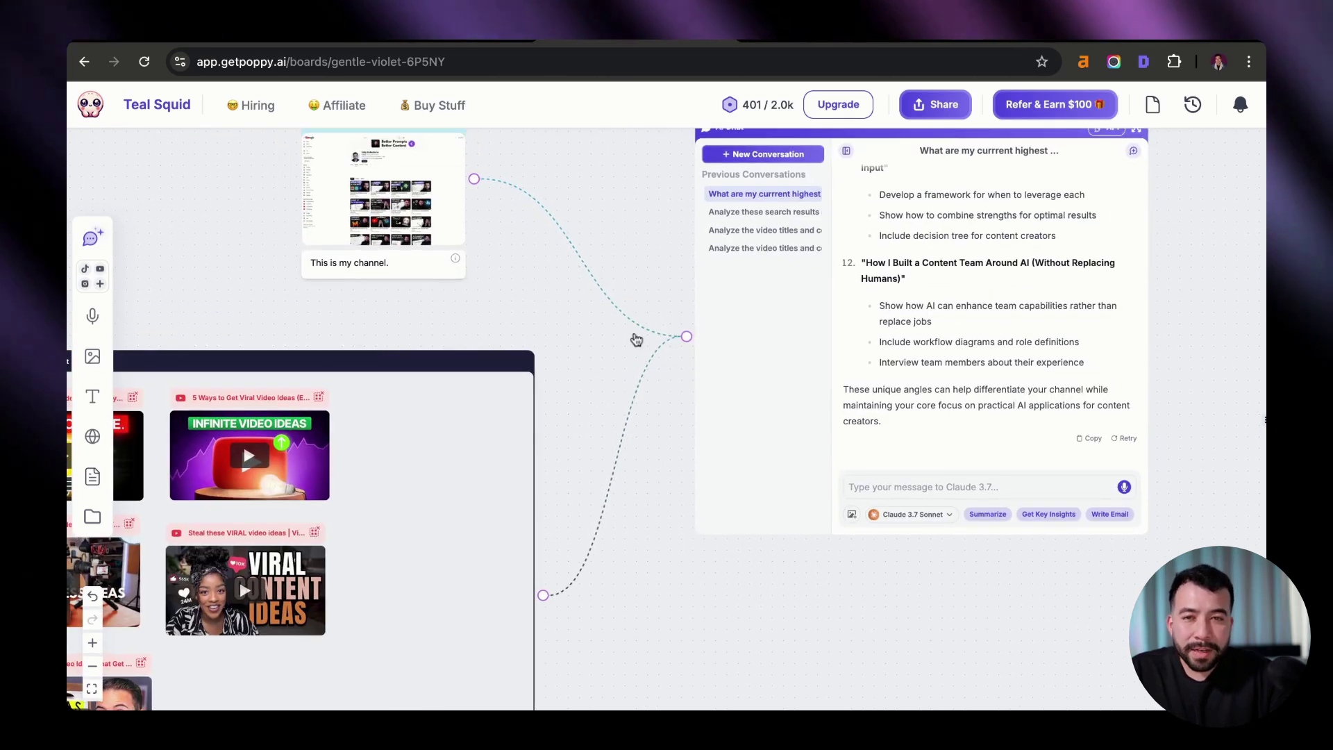
left_click_drag(507, 314, 599, 291)
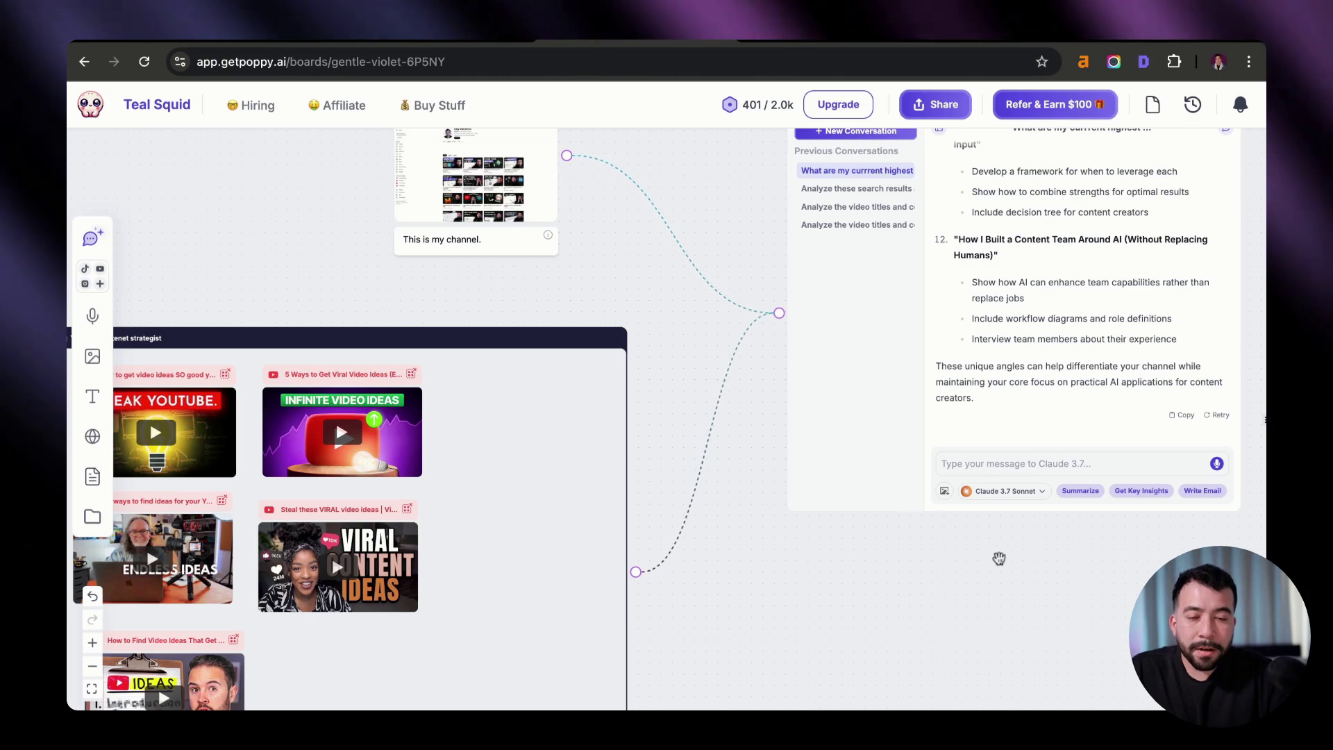
scroll(1001, 558, "right", 5)
Read the strategist reply's ideas from AI Prompt Engineering Masterclass through the AI Content Monetization pillar.
left_click(853, 436)
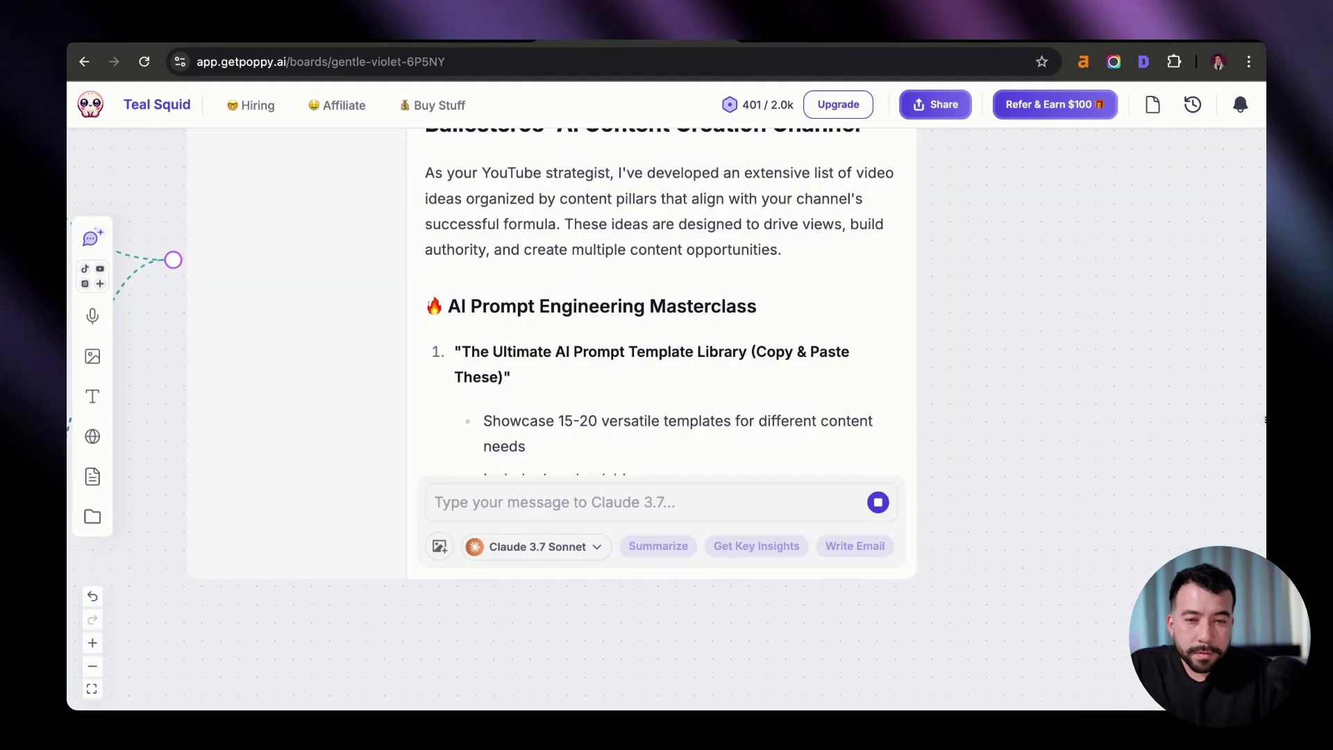
scroll(660, 298, "up", 3)
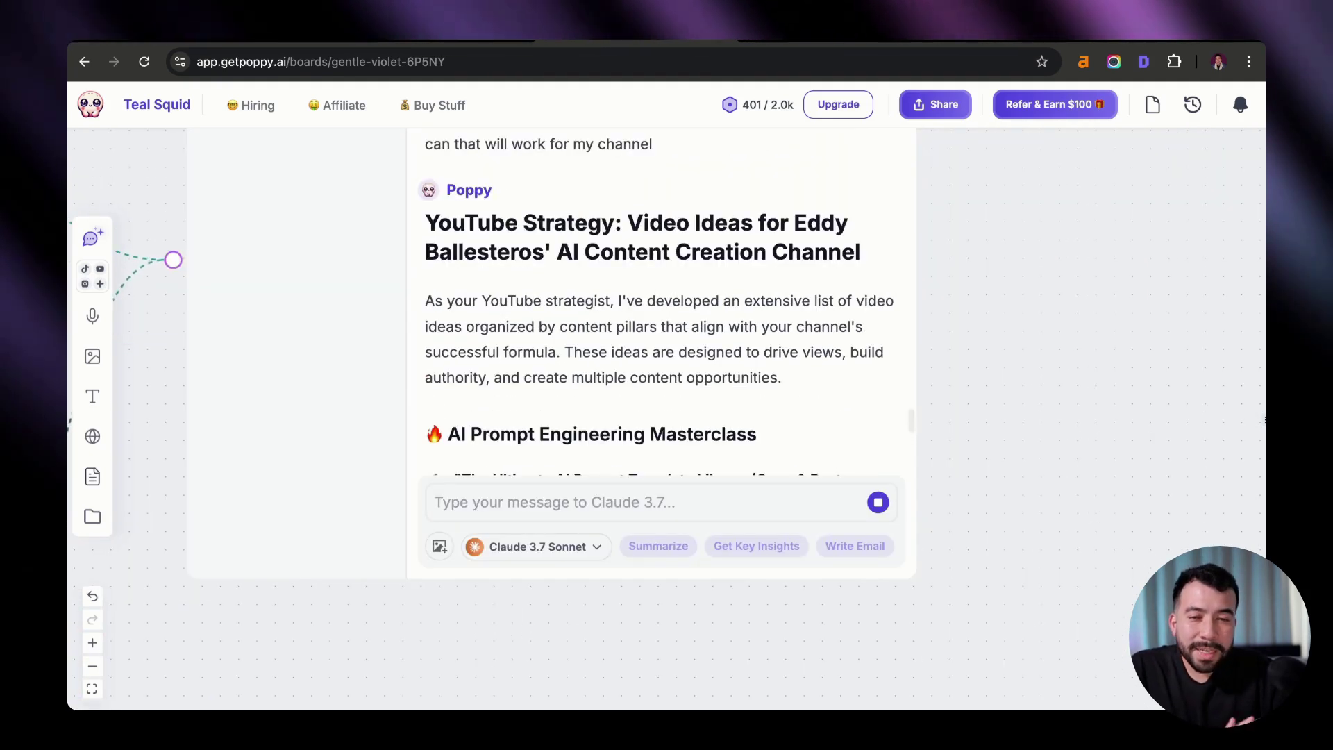
scroll(659, 298, "down", 1)
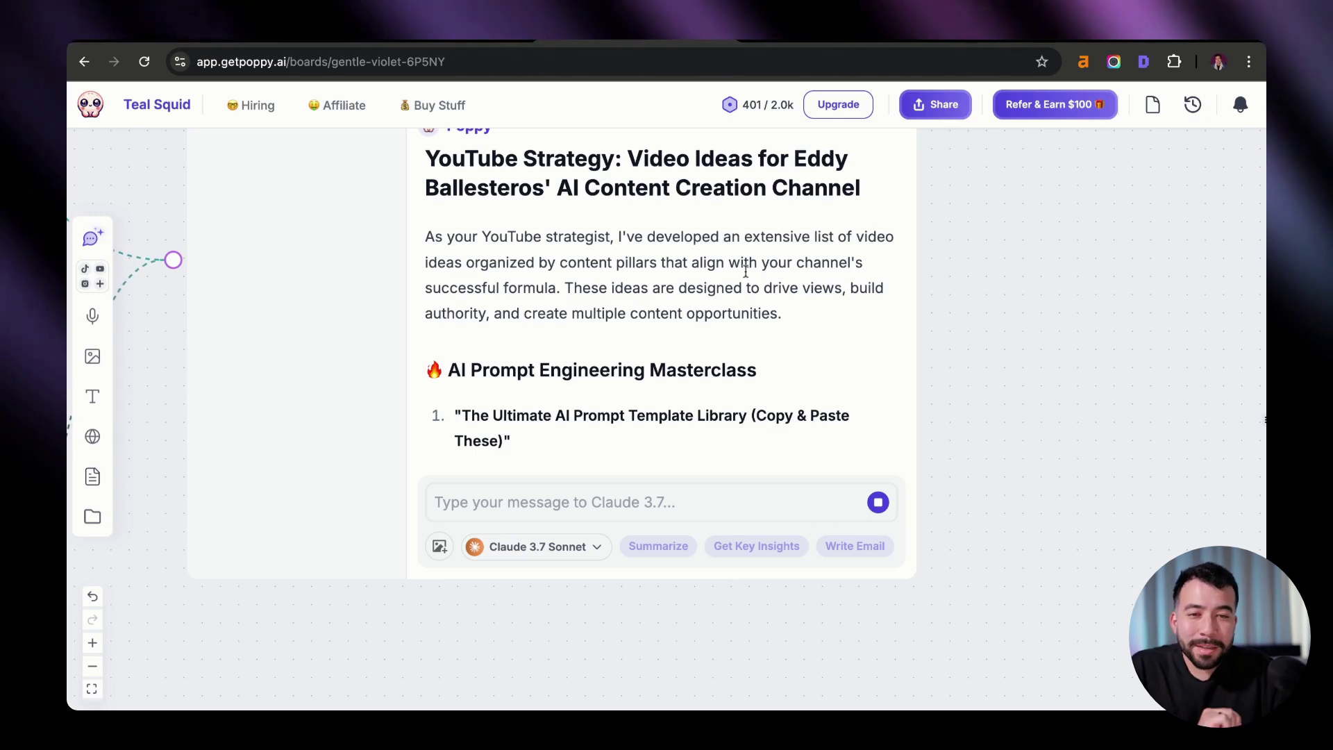
scroll(746, 270, "down", 2)
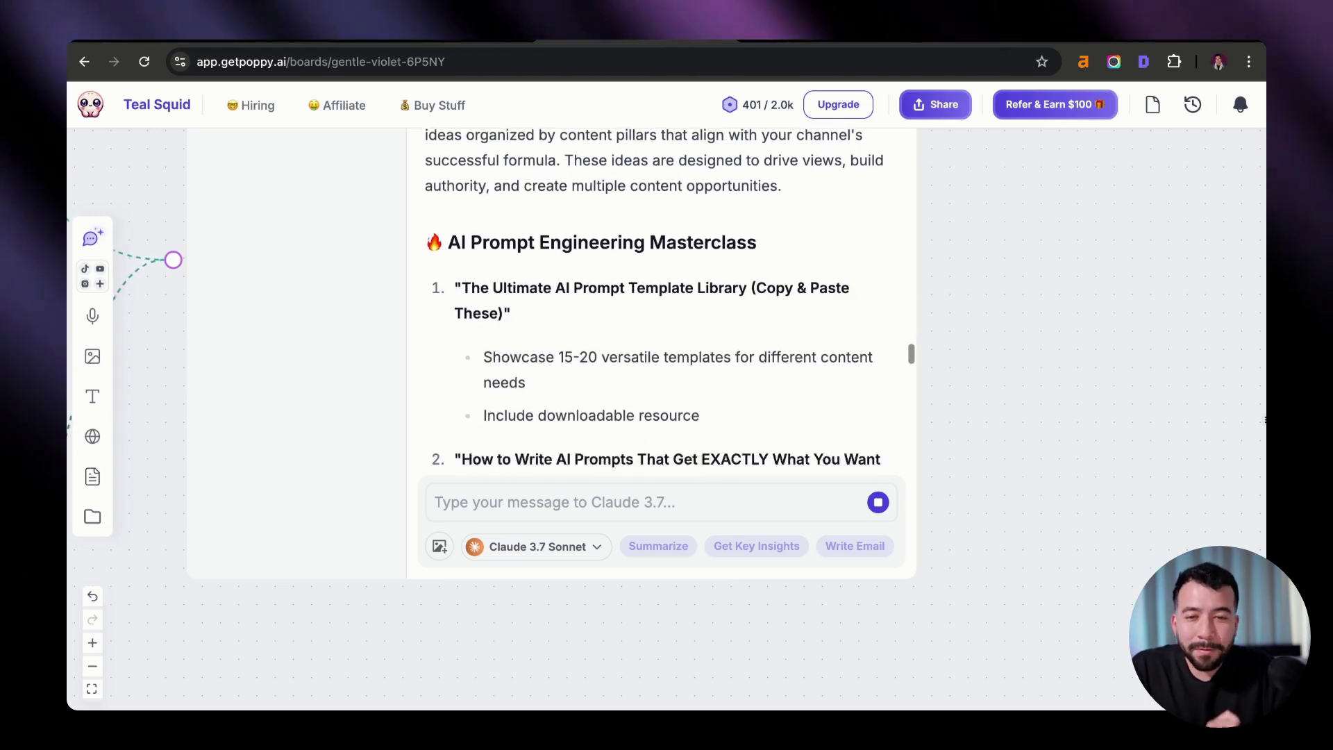
scroll(615, 292, "down", 1)
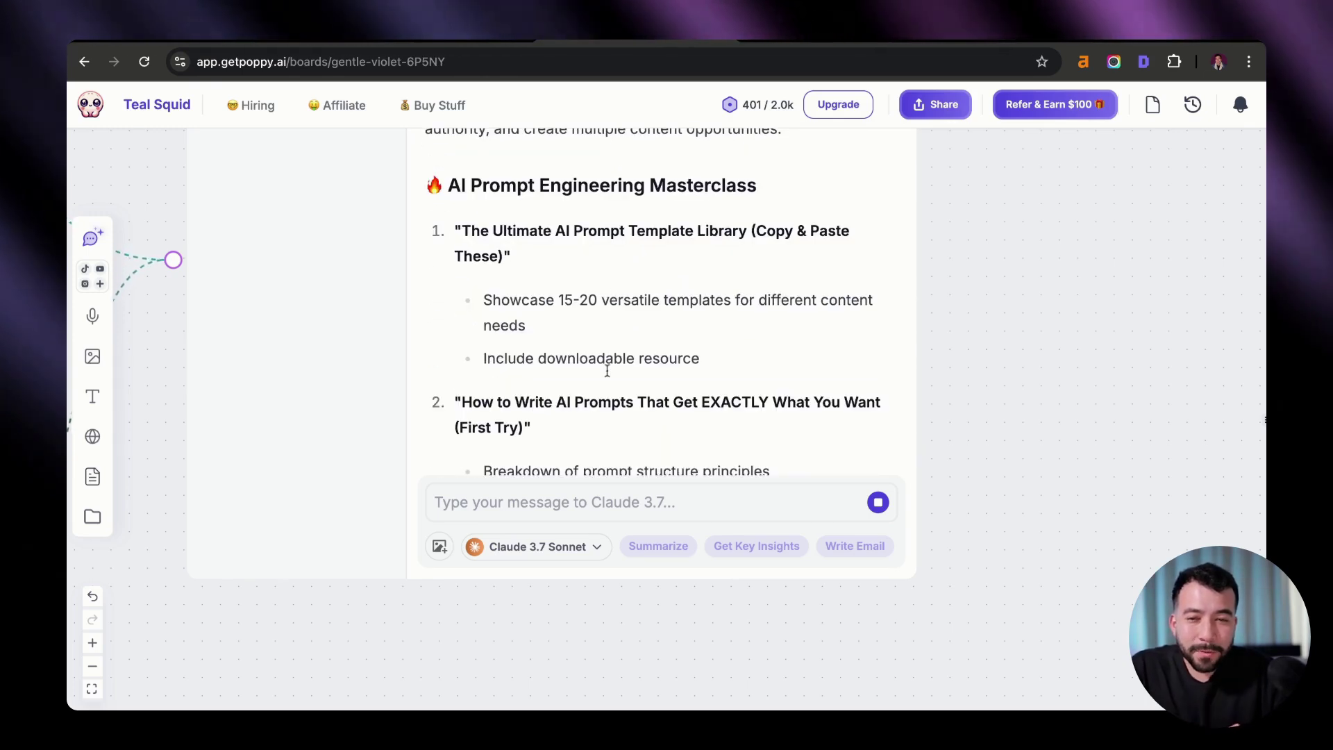
scroll(789, 412, "down", 3)
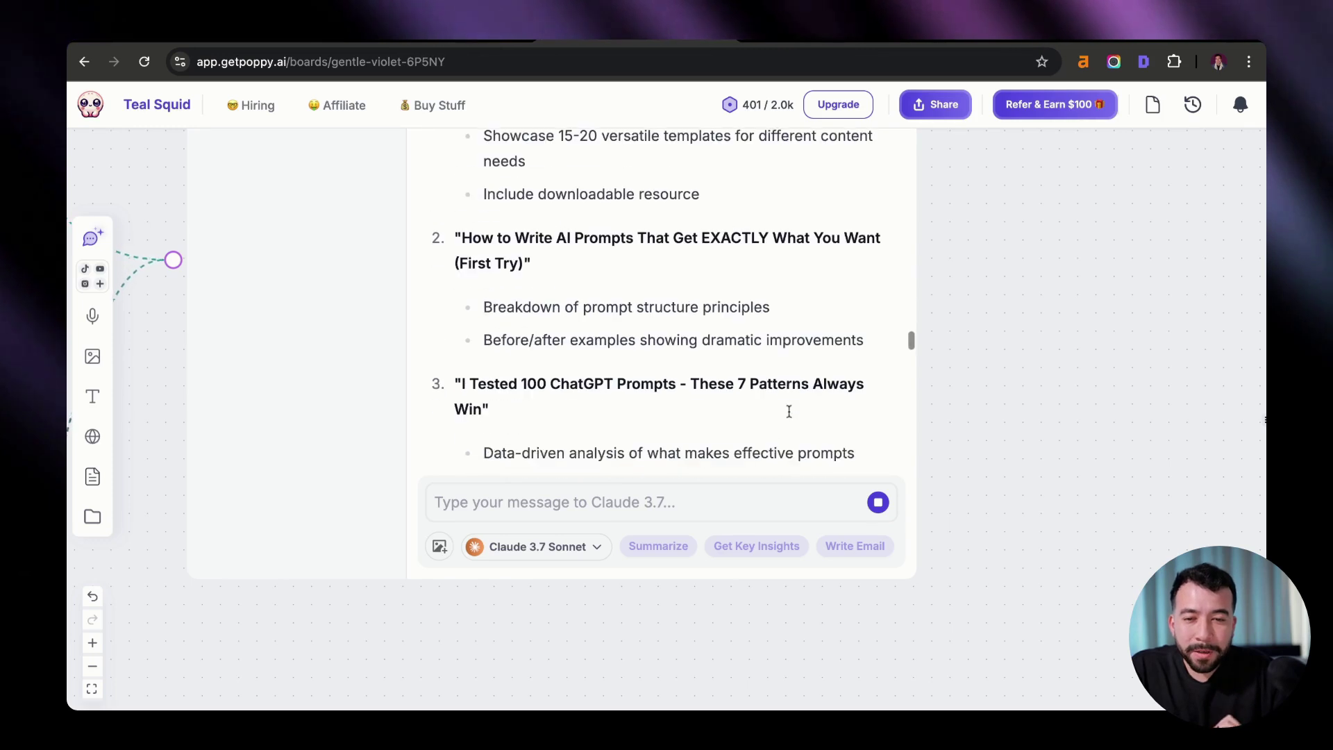
scroll(746, 376, "down", 2)
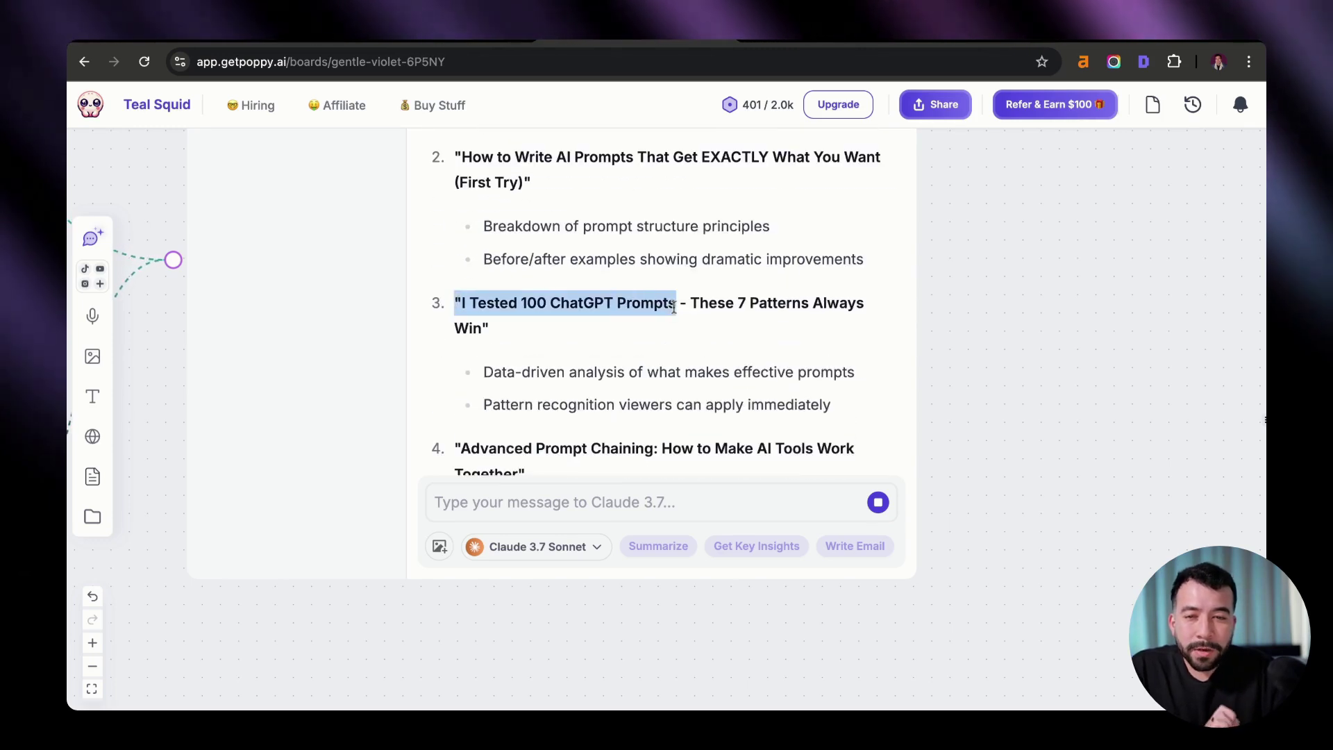
left_click(753, 310)
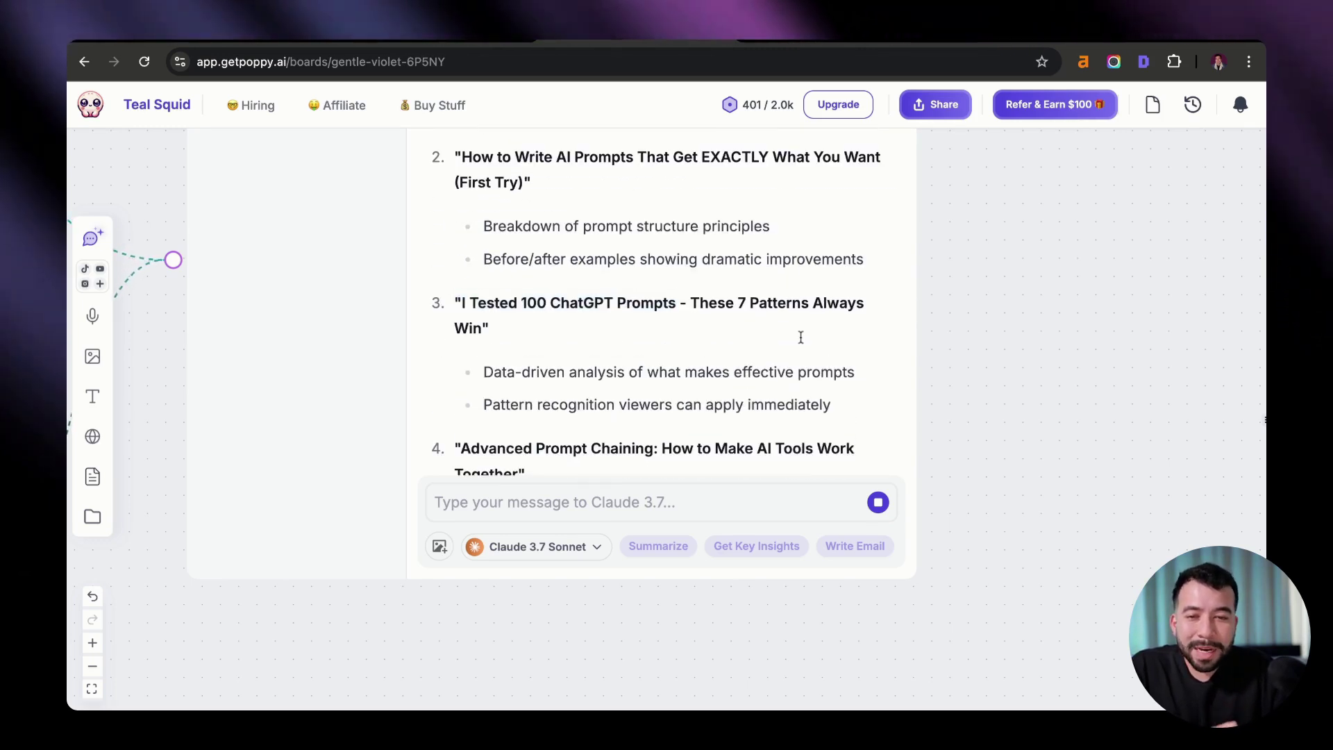
scroll(801, 338, "down", 7)
scroll(684, 319, "down", 2)
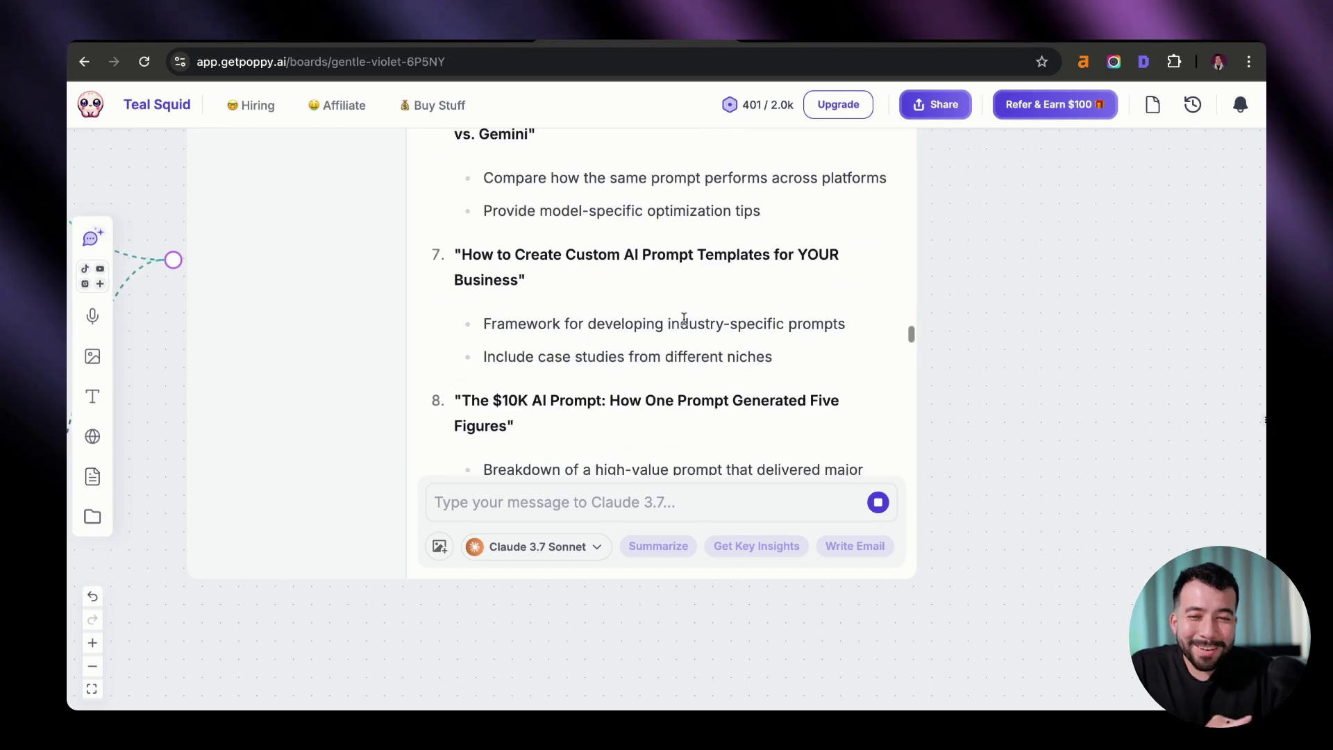
scroll(661, 306, "down", 10)
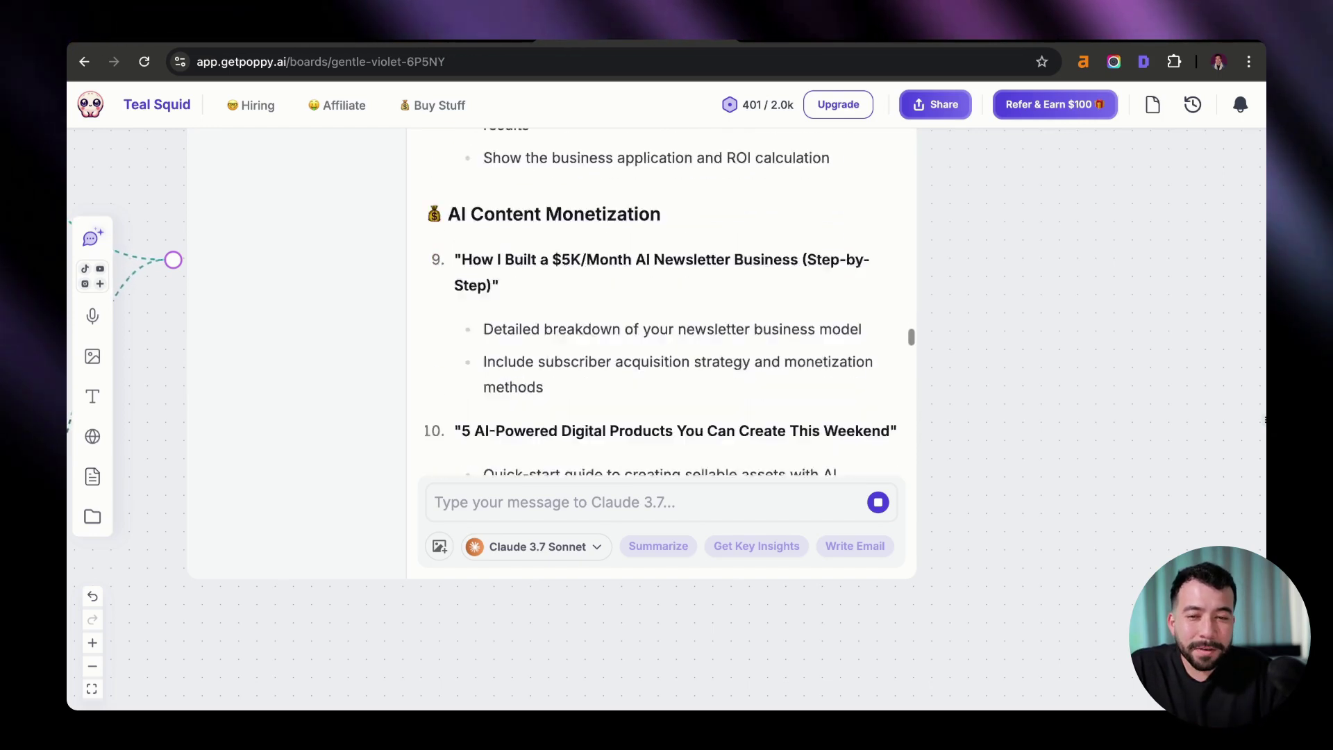